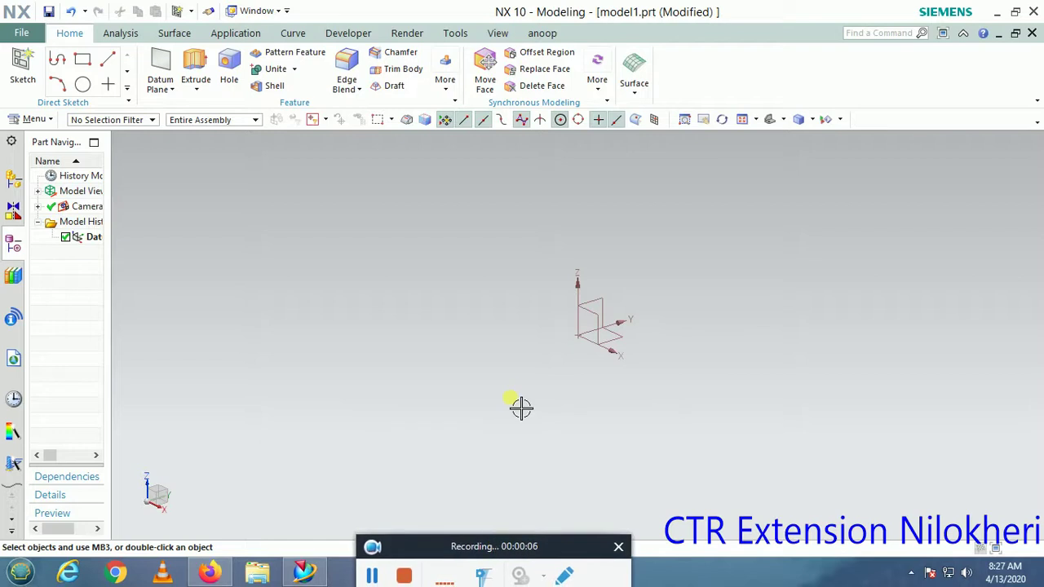
# Step: Start a new Extrude feature and move its dialog to the left edge of the screen
pyautogui.moveTo(534, 548)
pyautogui.mouseDown()
pyautogui.moveTo(602, 543)
pyautogui.moveTo(653, 466)
pyautogui.moveTo(525, 531)
pyautogui.moveTo(535, 553)
pyautogui.mouseUp()
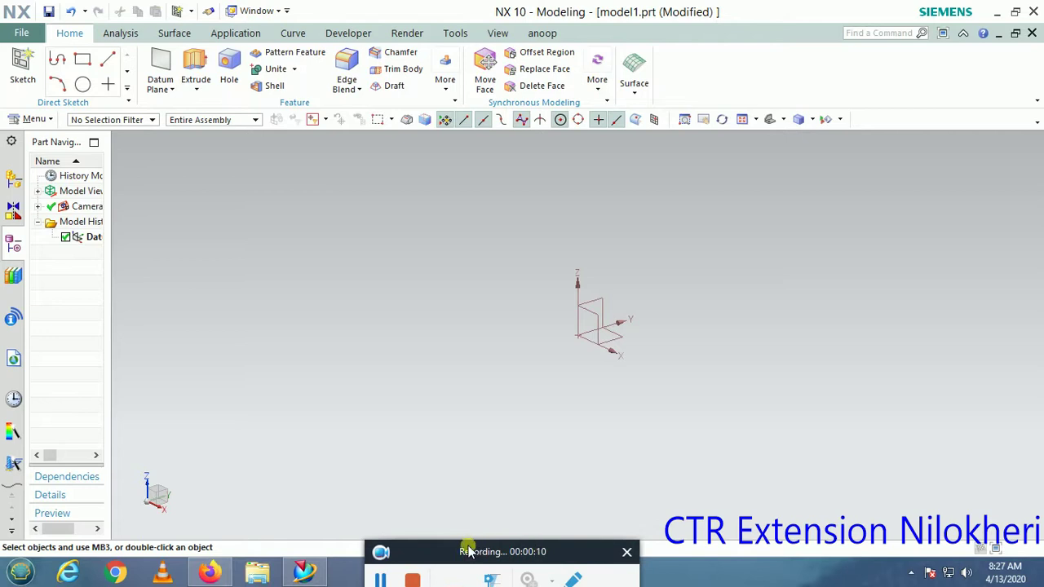
pyautogui.moveTo(445, 554)
pyautogui.mouseDown()
pyautogui.moveTo(471, 470)
pyautogui.moveTo(425, 558)
pyautogui.mouseUp()
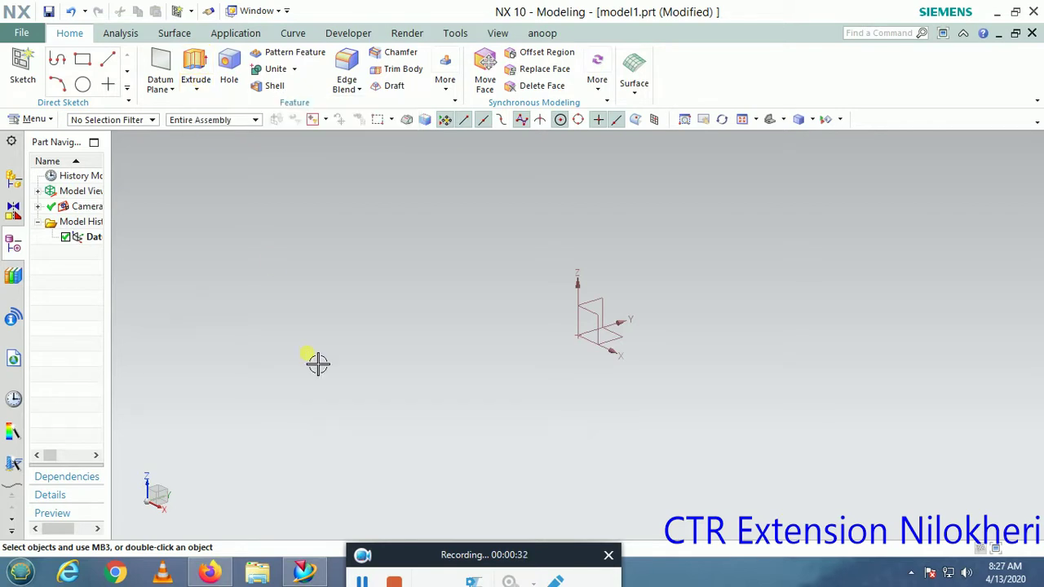
pyautogui.click(196, 90)
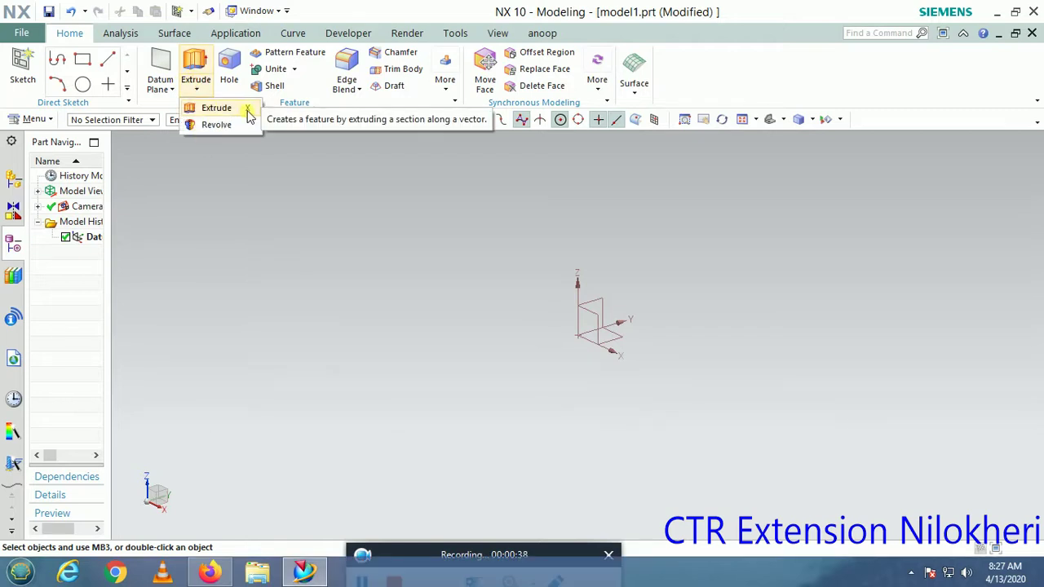
pyautogui.click(316, 293)
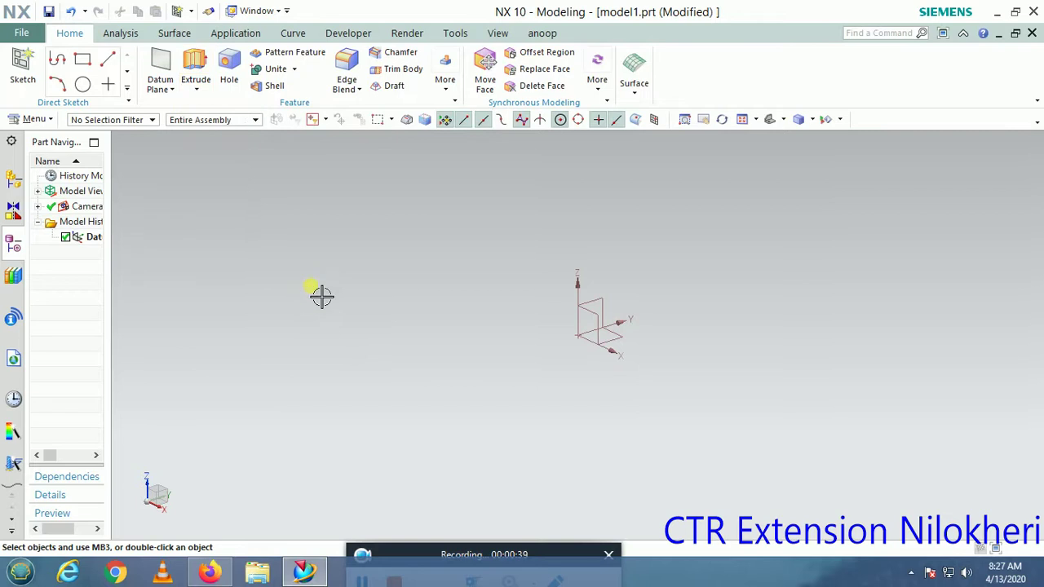
pyautogui.click(199, 65)
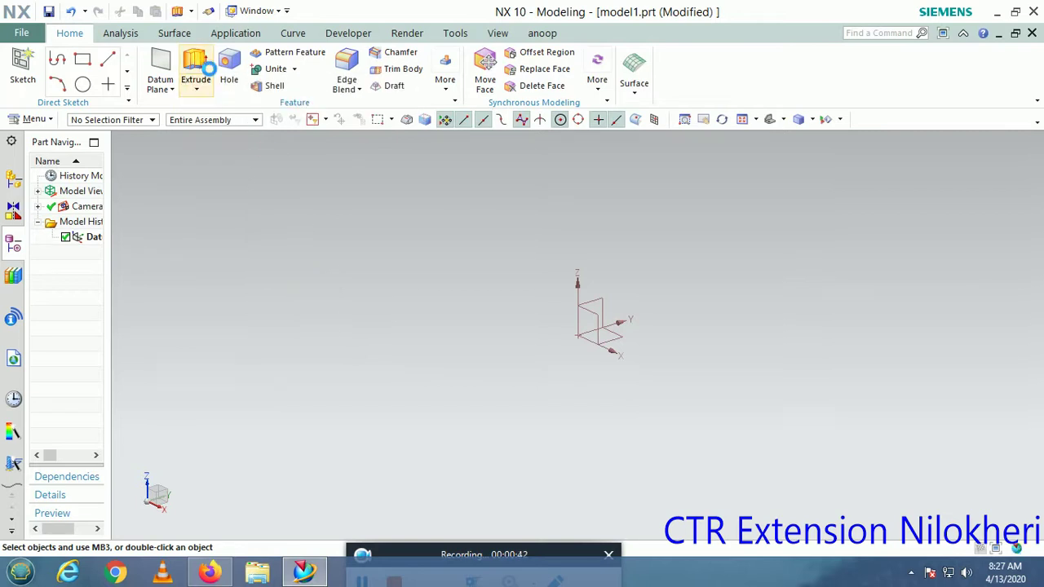
pyautogui.moveTo(665, 144); pyautogui.dragTo(139, 142)
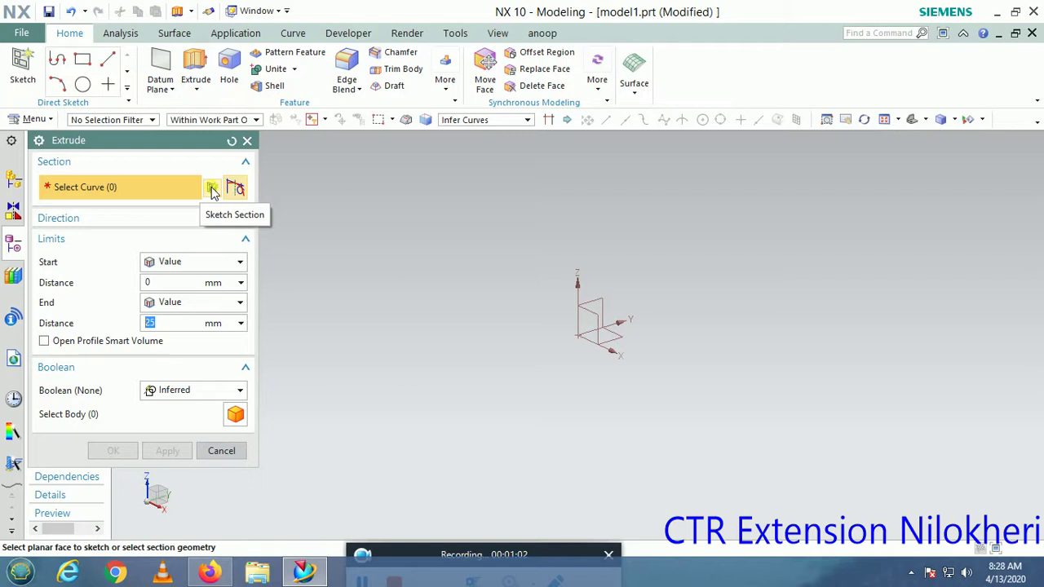
# Step: Create a new section sketch for the extrusion on the XY datum plane
pyautogui.press('Escape')
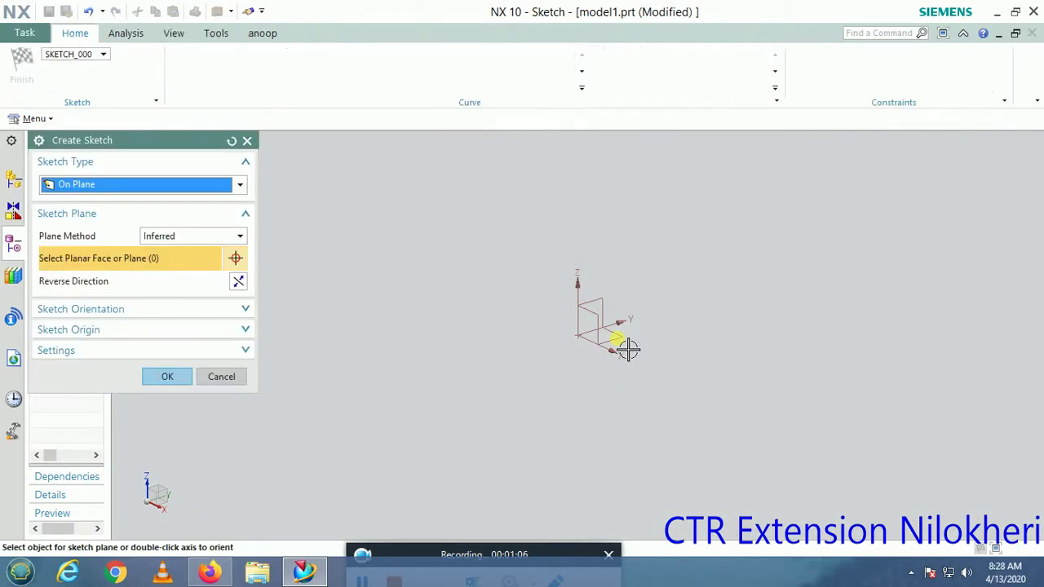
pyautogui.click(631, 346)
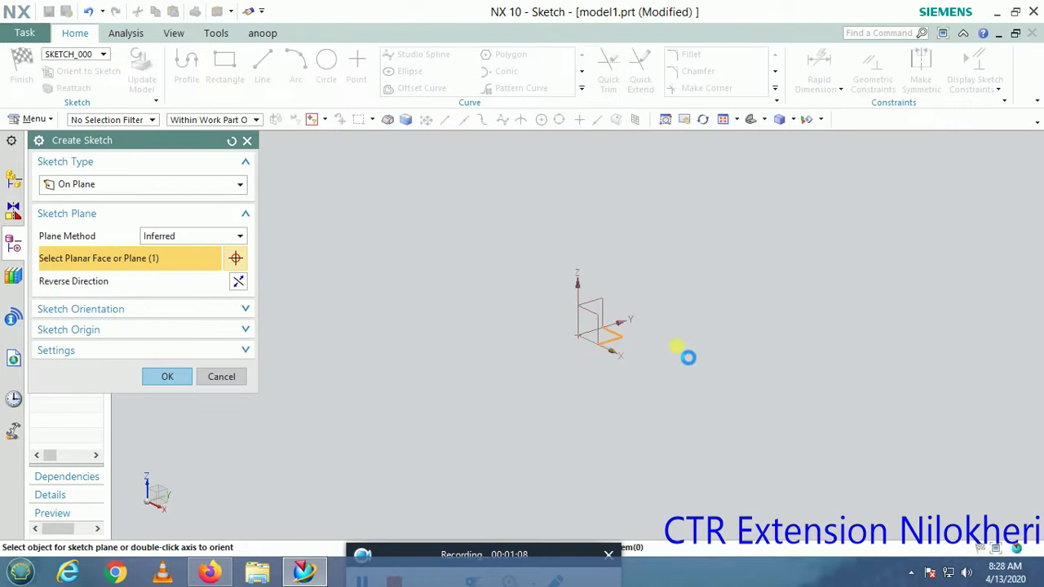
pyautogui.click(166, 376)
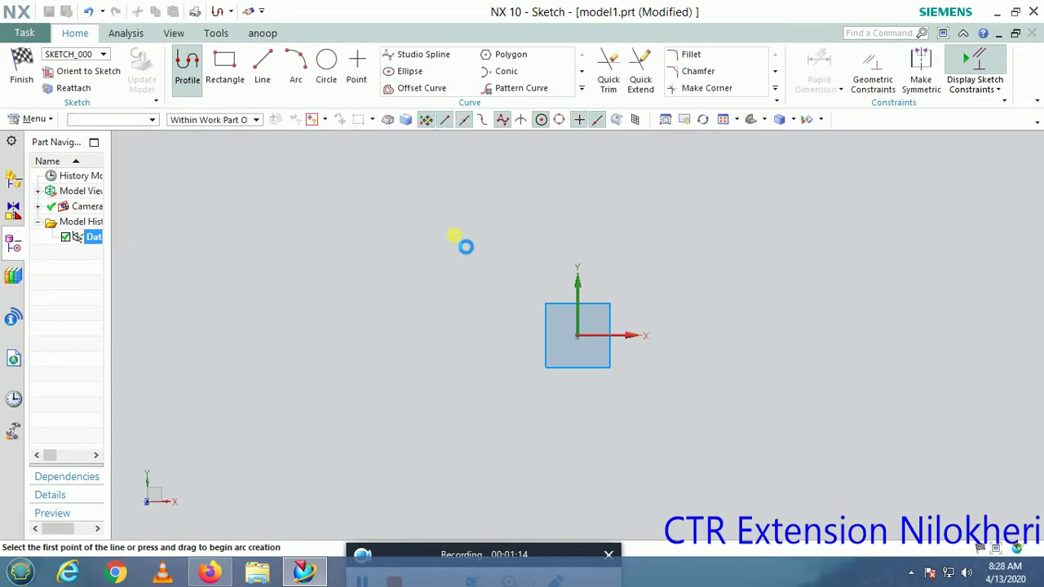
pyautogui.click(218, 69)
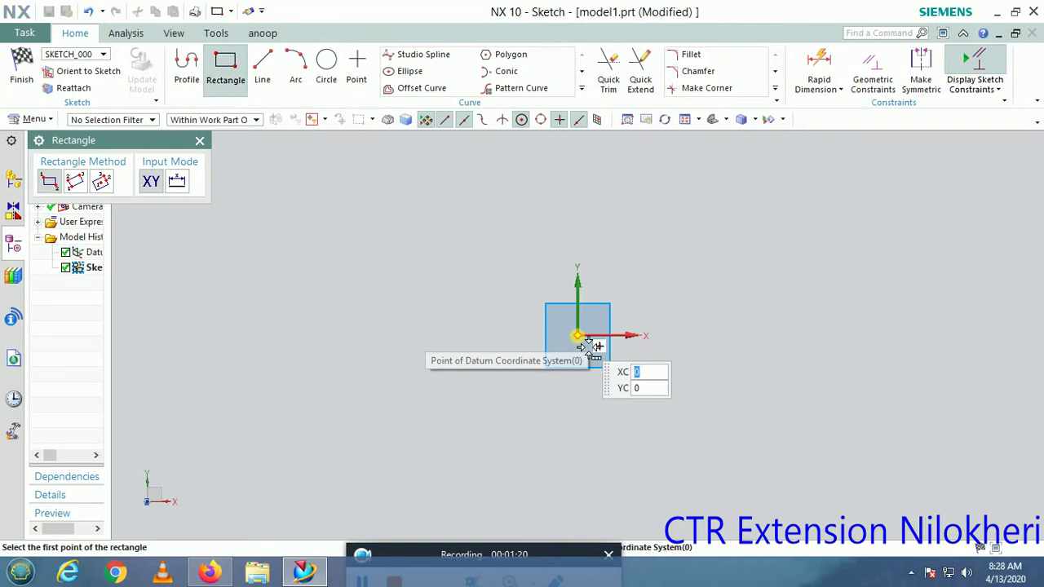
# Step: Draw the closed stepped outline from the origin: 99, 37, 67, 29, 87, 47.5, back to origin
pyautogui.click(187, 65)
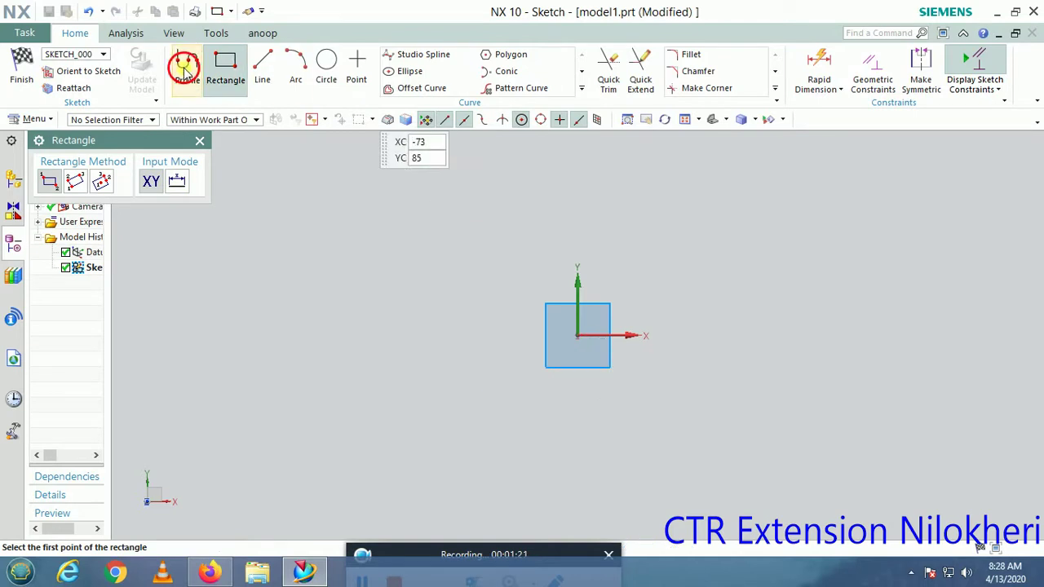
pyautogui.click(587, 344)
pyautogui.click(820, 344)
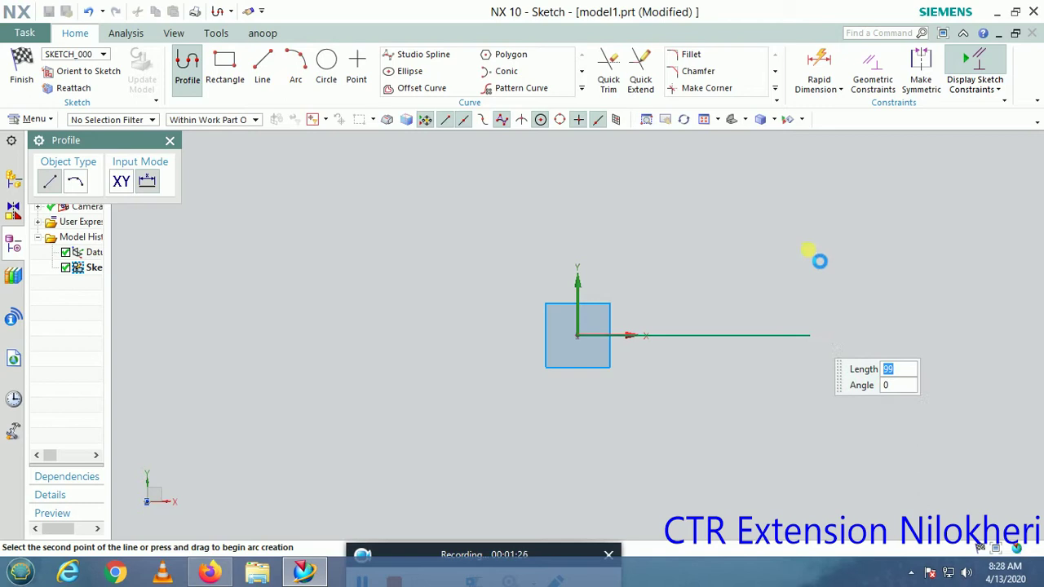
pyautogui.click(821, 258)
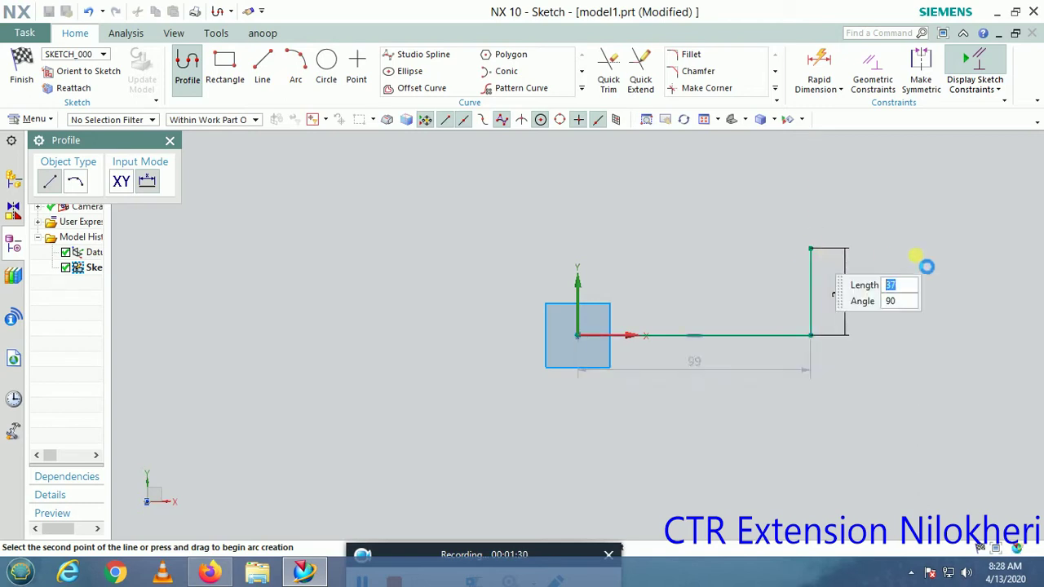
pyautogui.click(968, 250)
pyautogui.click(970, 181)
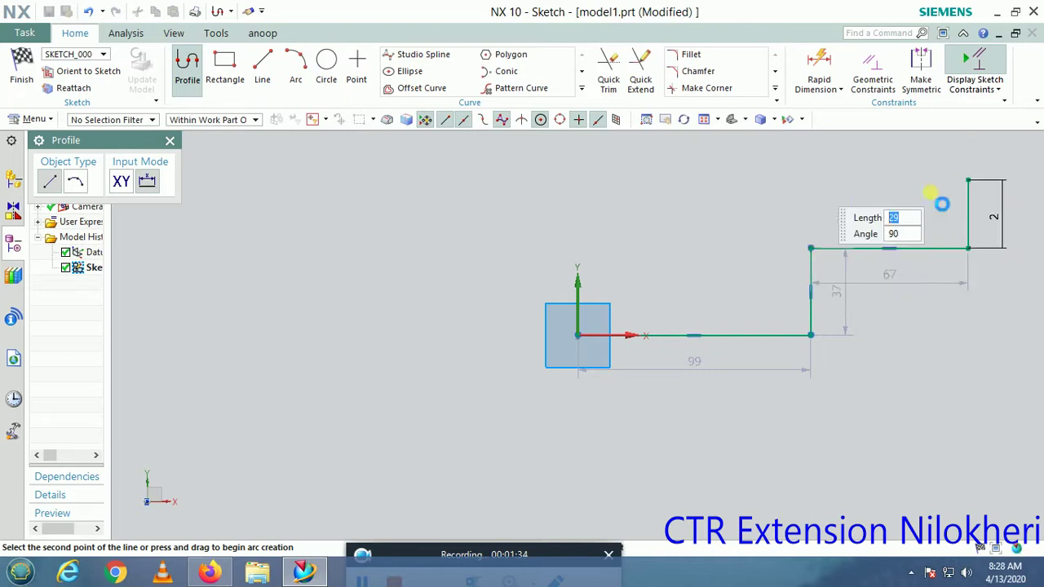
pyautogui.click(765, 181)
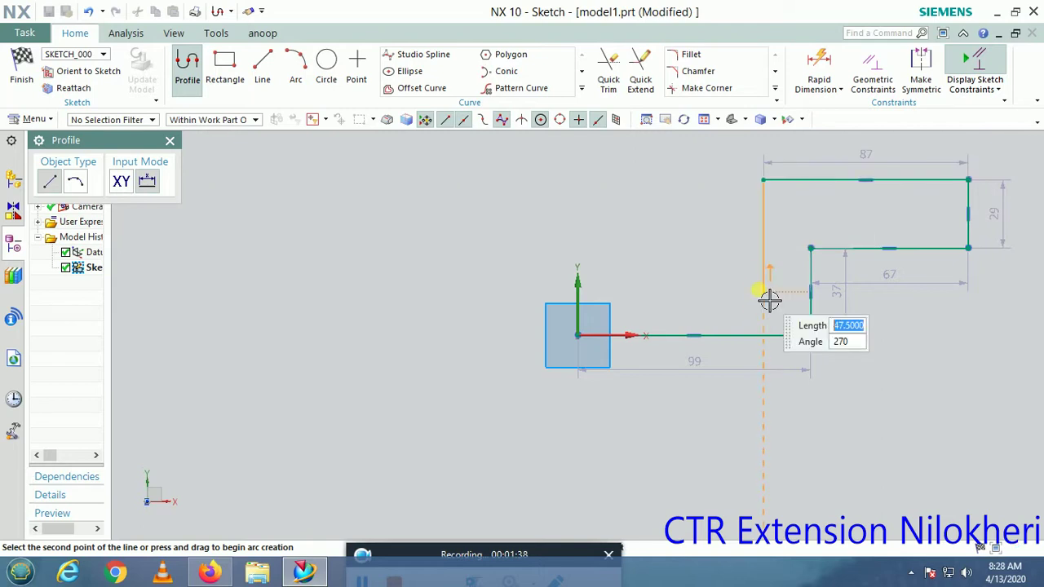
pyautogui.click(768, 299)
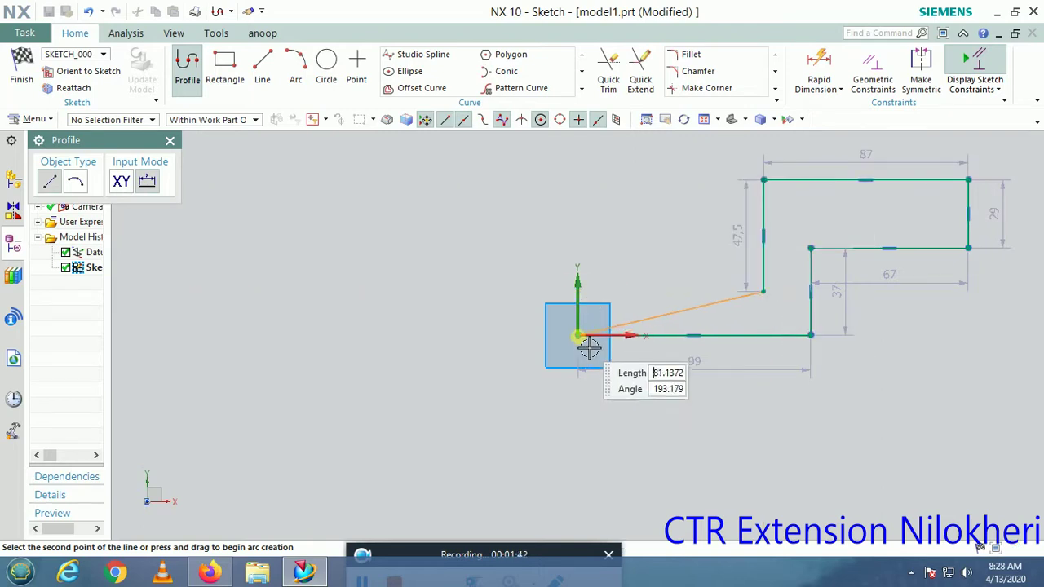
pyautogui.click(579, 291)
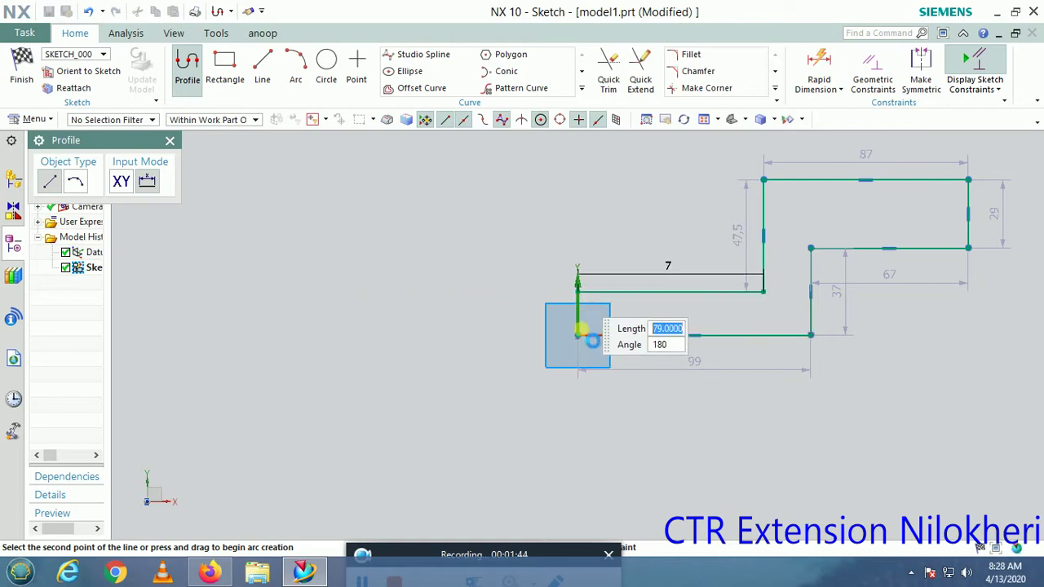
pyautogui.click(578, 334)
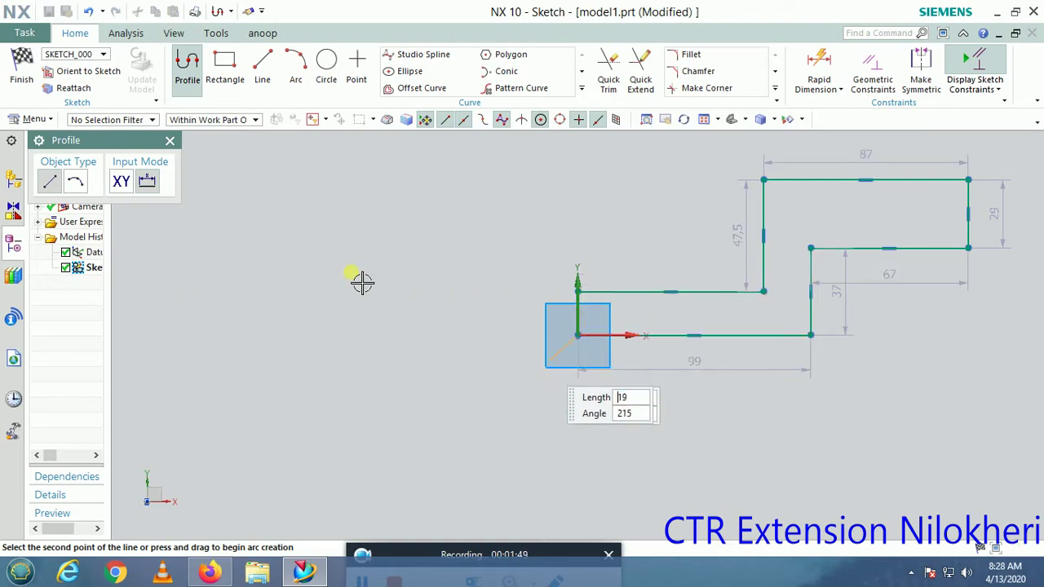
# Step: Exit the Profile tool, adjust the zoom, and start Rapid Dimension on the outline
pyautogui.click(170, 142)
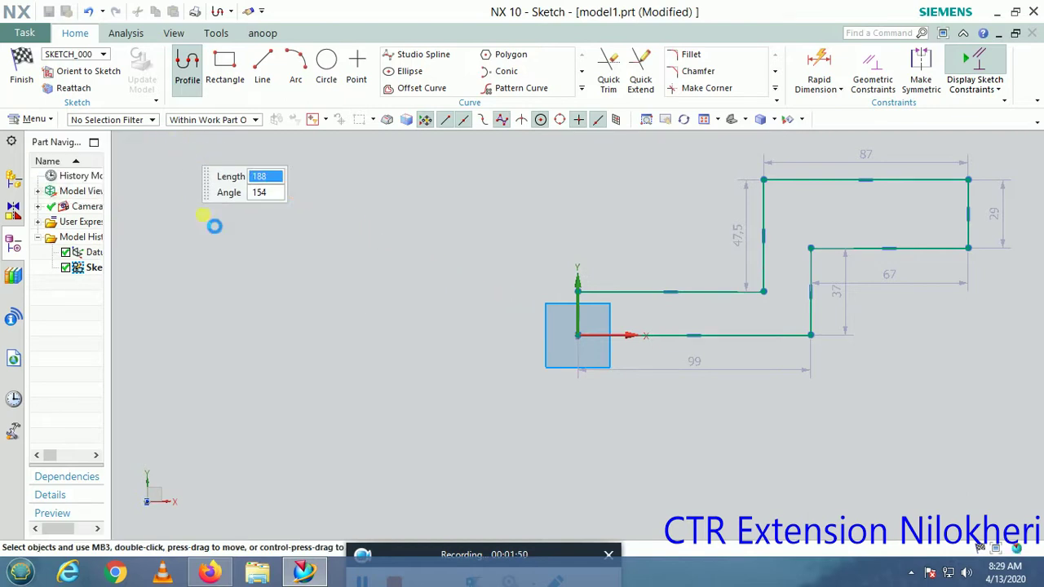
pyautogui.scroll(-2, 342, 322)
pyautogui.scroll(3, 523, 317)
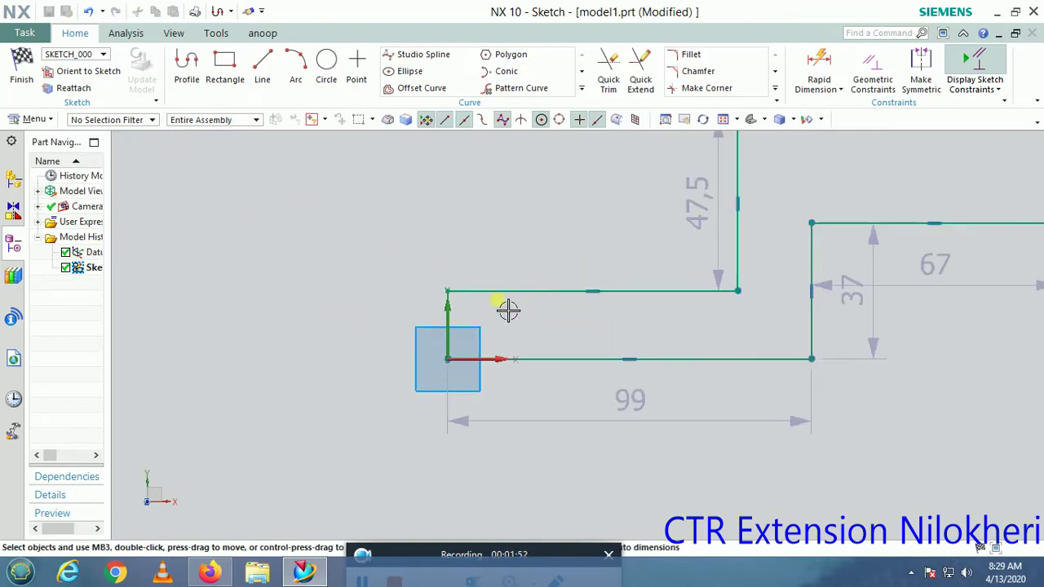
pyautogui.scroll(-2, 415, 273)
pyautogui.scroll(2, 538, 319)
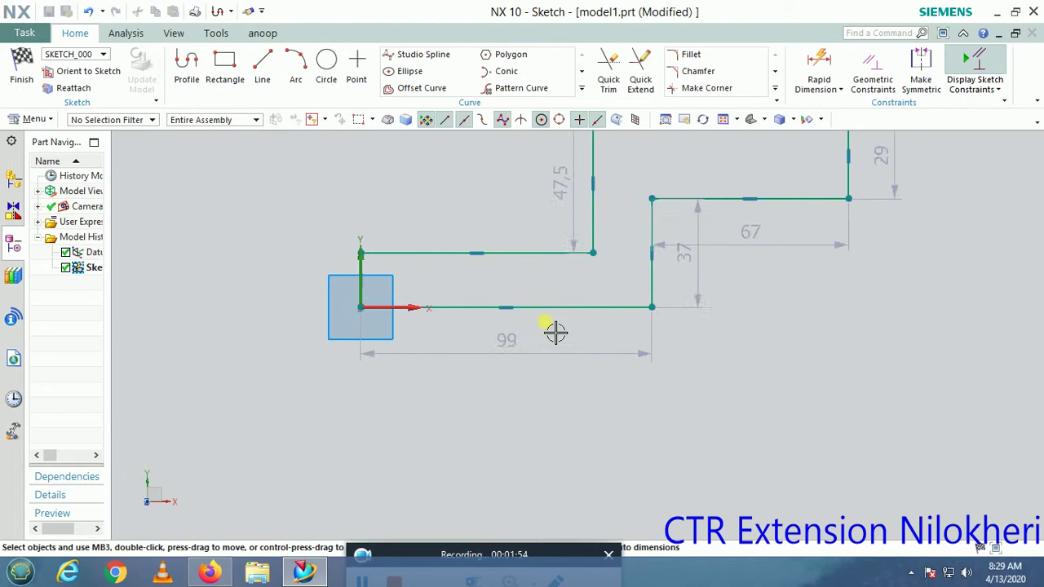
pyautogui.scroll(-2, 553, 330)
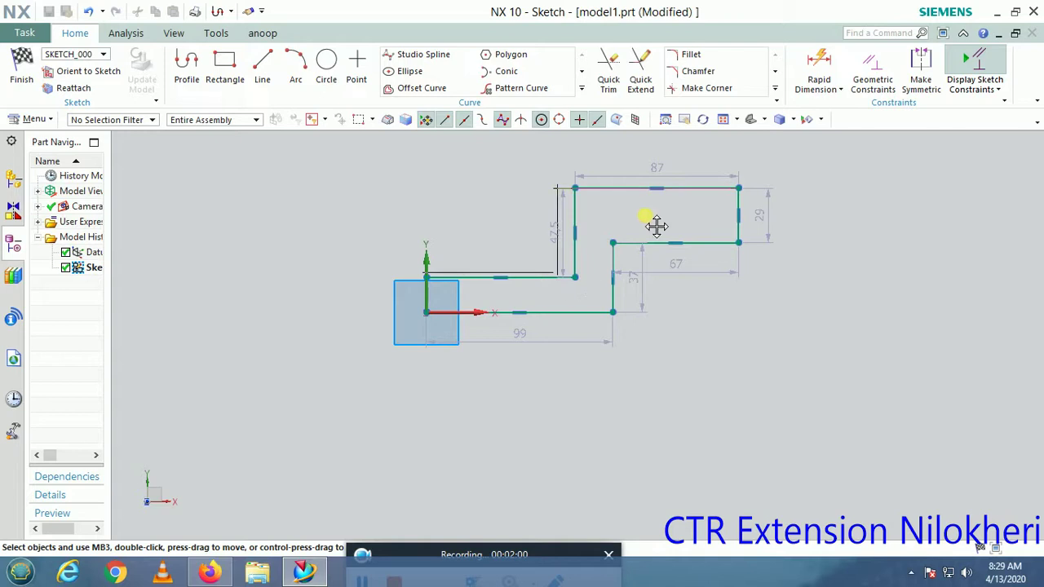
pyautogui.click(824, 69)
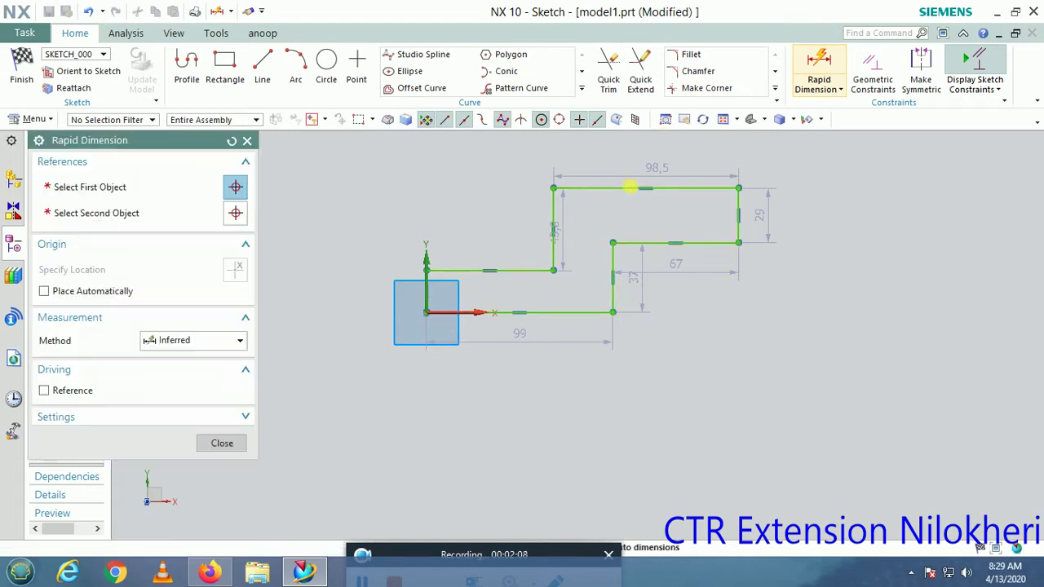
# Step: Dimension the middle step between the top and middle lines as 30
pyautogui.click(635, 190)
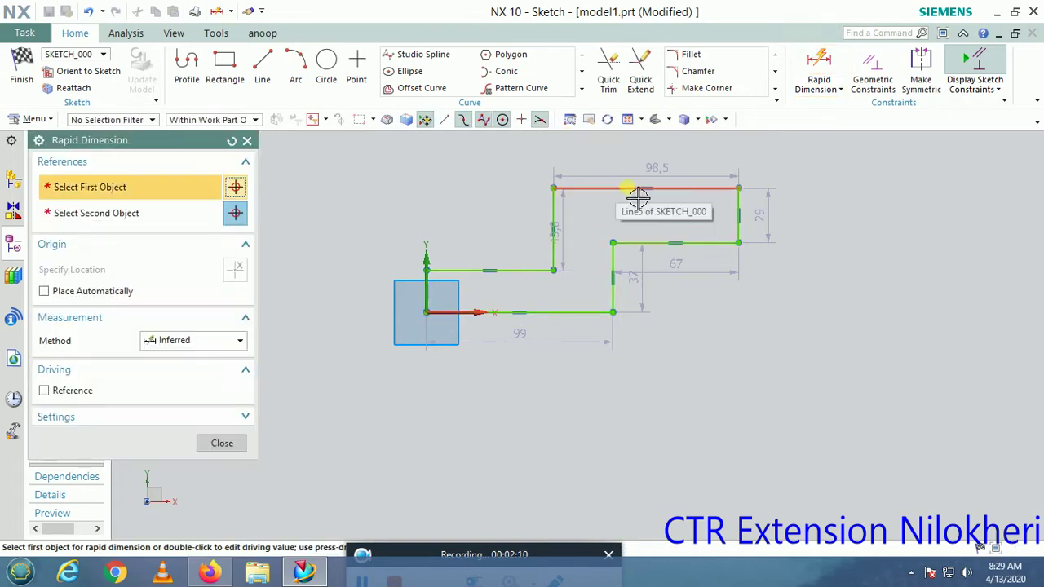
pyautogui.click(661, 243)
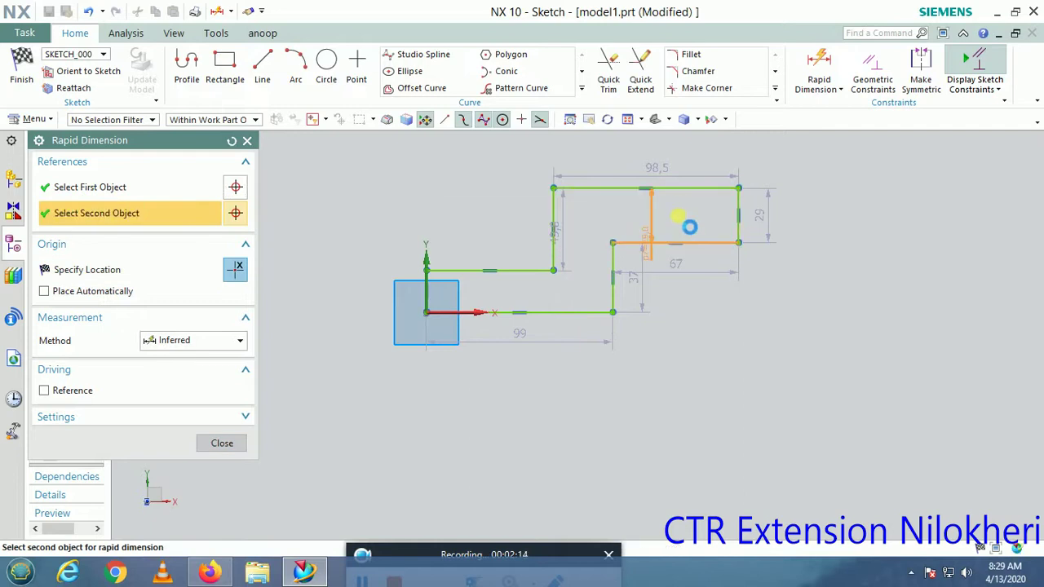
pyautogui.click(689, 227)
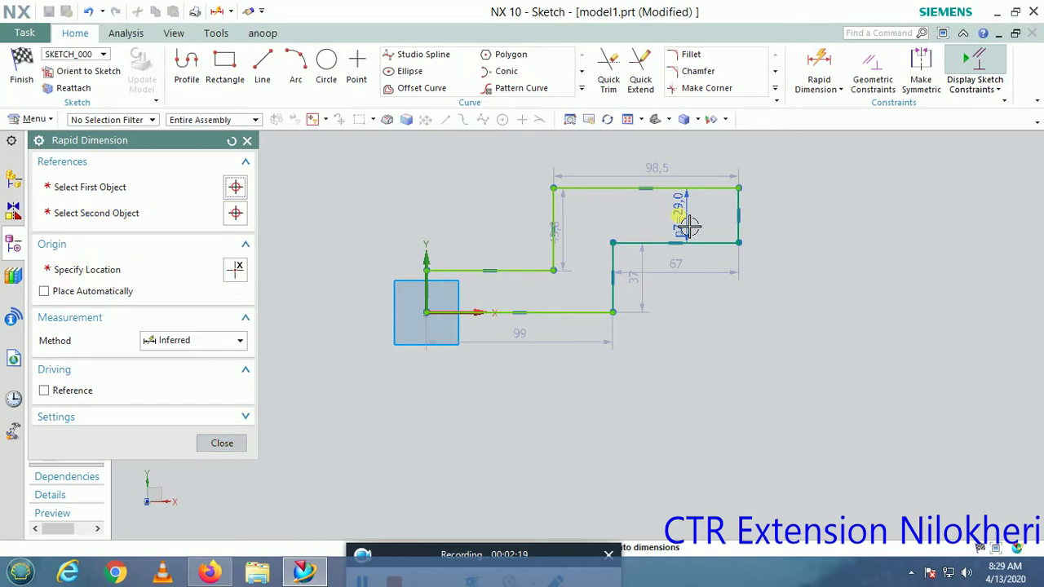
pyautogui.doubleClick(689, 224)
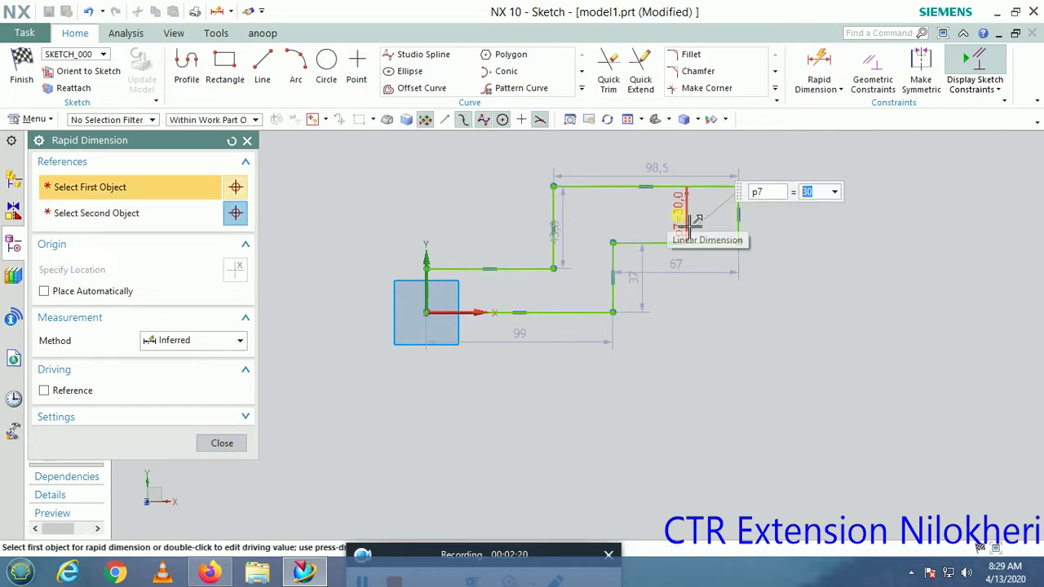
pyautogui.click(557, 261)
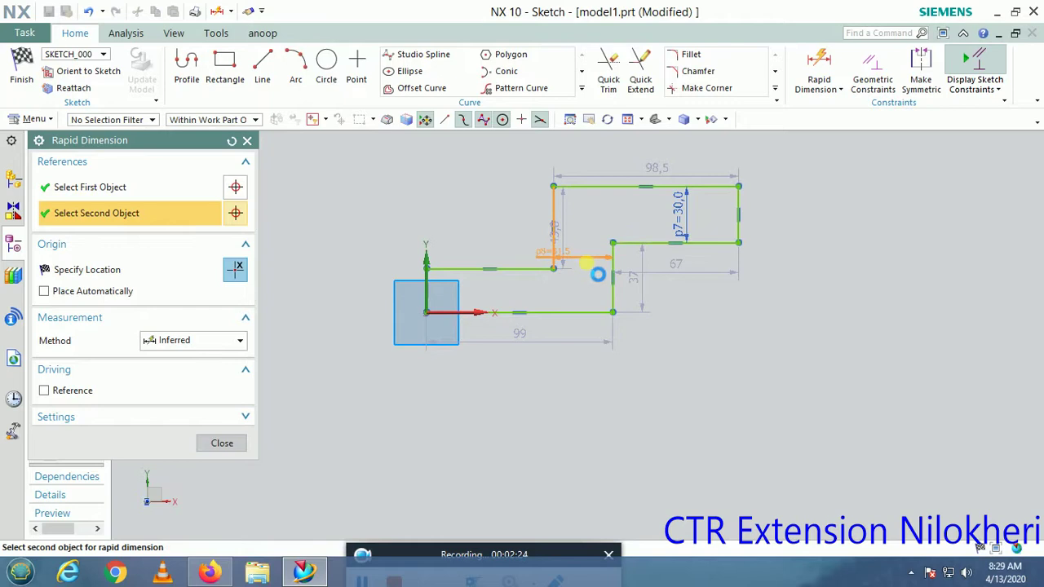
pyautogui.click(598, 275)
pyautogui.write('30')
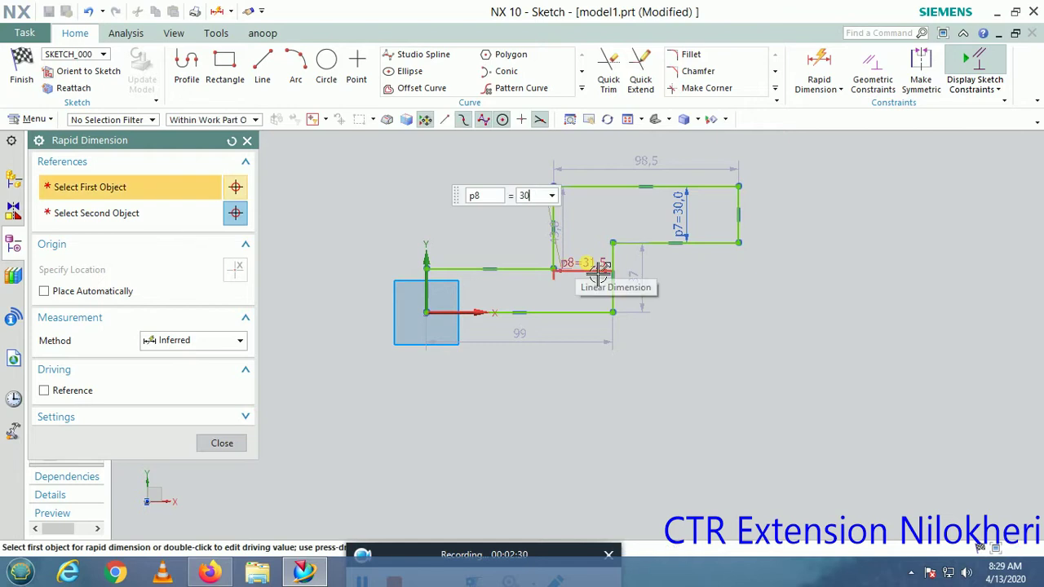
pyautogui.press('Return')
# Step: Add a 30 vertical dimension on the left side and finish the sketch
pyautogui.click(508, 269)
pyautogui.click(519, 312)
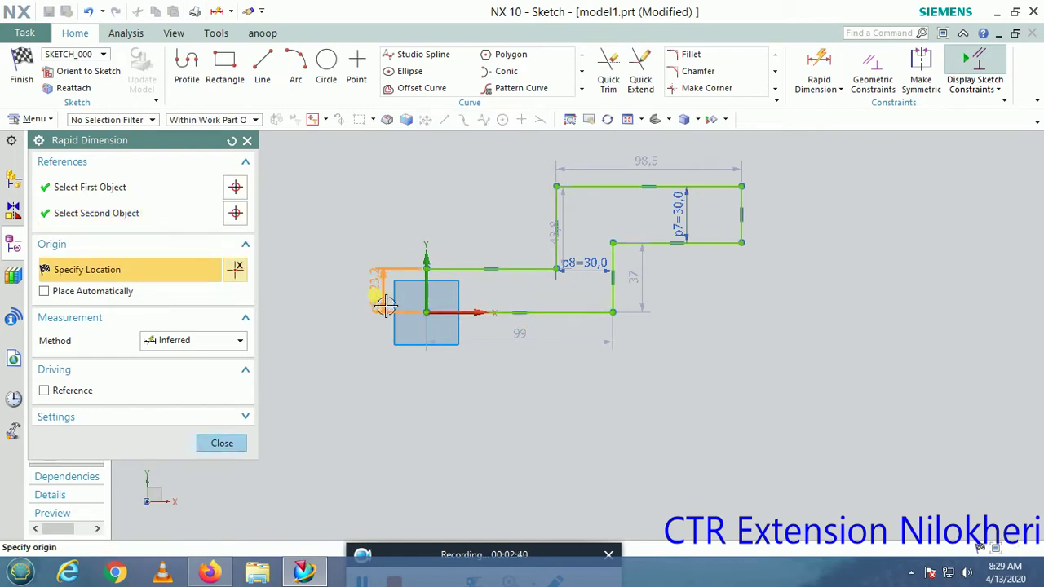
pyautogui.click(387, 305)
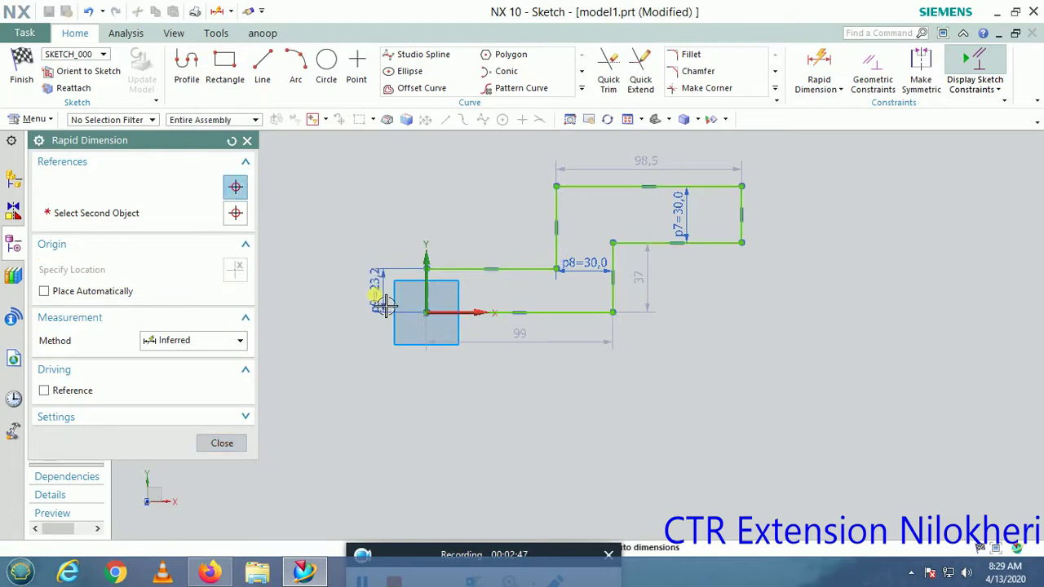
pyautogui.doubleClick(387, 304)
pyautogui.write('3')
pyautogui.press('Return')
pyautogui.click(221, 445)
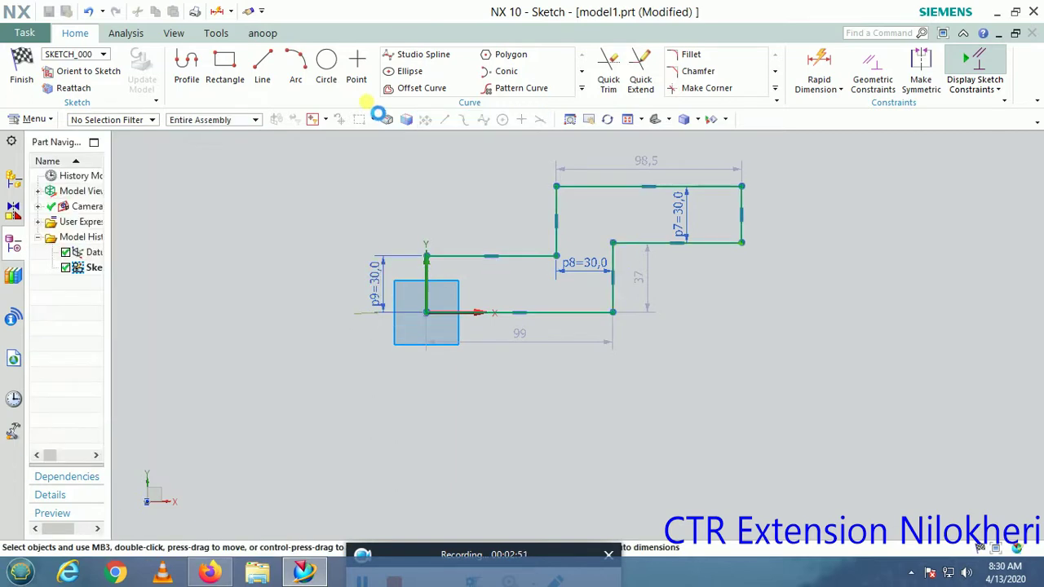
pyautogui.click(22, 80)
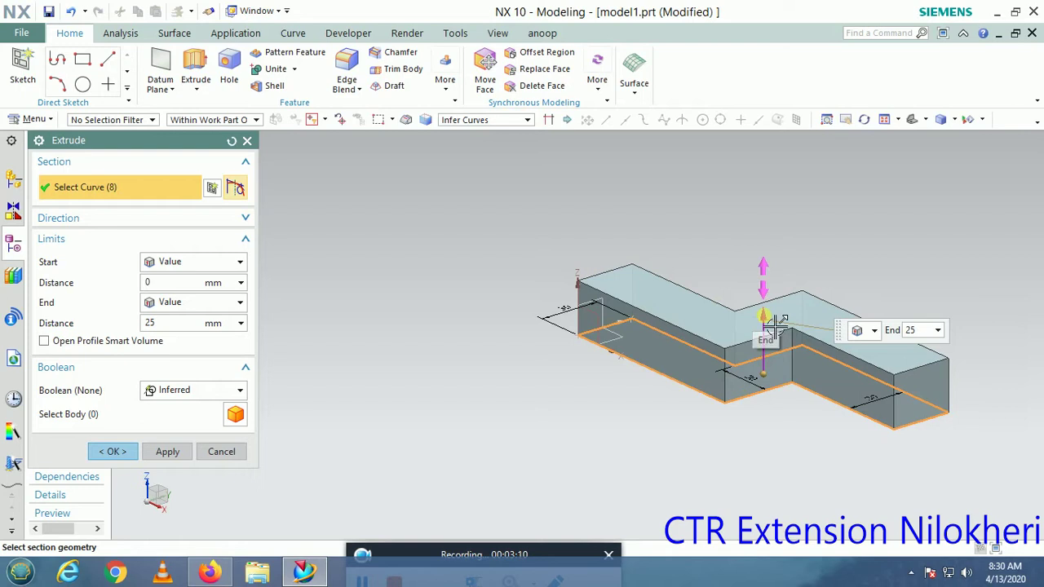
# Step: Drag the extrude end handle up to 72 mm and orbit to inspect the taller solid
pyautogui.moveTo(773, 323)
pyautogui.mouseDown()
pyautogui.moveTo(766, 182)
pyautogui.moveTo(772, 242)
pyautogui.moveTo(777, 223)
pyautogui.mouseUp()
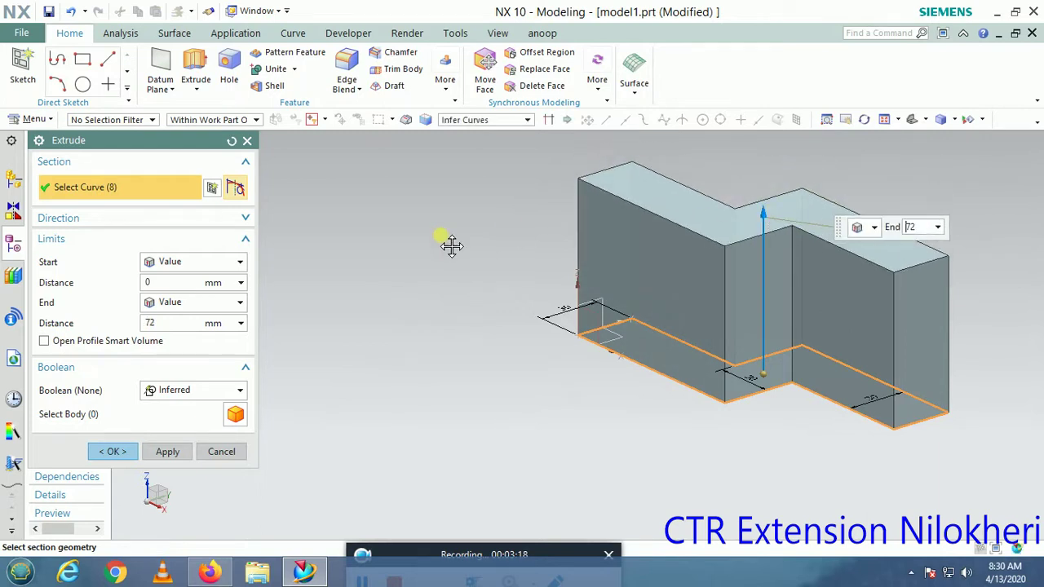
pyautogui.moveTo(522, 257)
pyautogui.mouseDown(button='middle')
pyautogui.moveTo(607, 338)
pyautogui.moveTo(541, 302)
pyautogui.moveTo(513, 273)
pyautogui.moveTo(492, 293)
pyautogui.mouseUp(button='middle')
pyautogui.moveTo(513, 330)
pyautogui.mouseDown(button='middle')
pyautogui.moveTo(476, 305)
pyautogui.moveTo(513, 327)
pyautogui.mouseUp(button='middle')
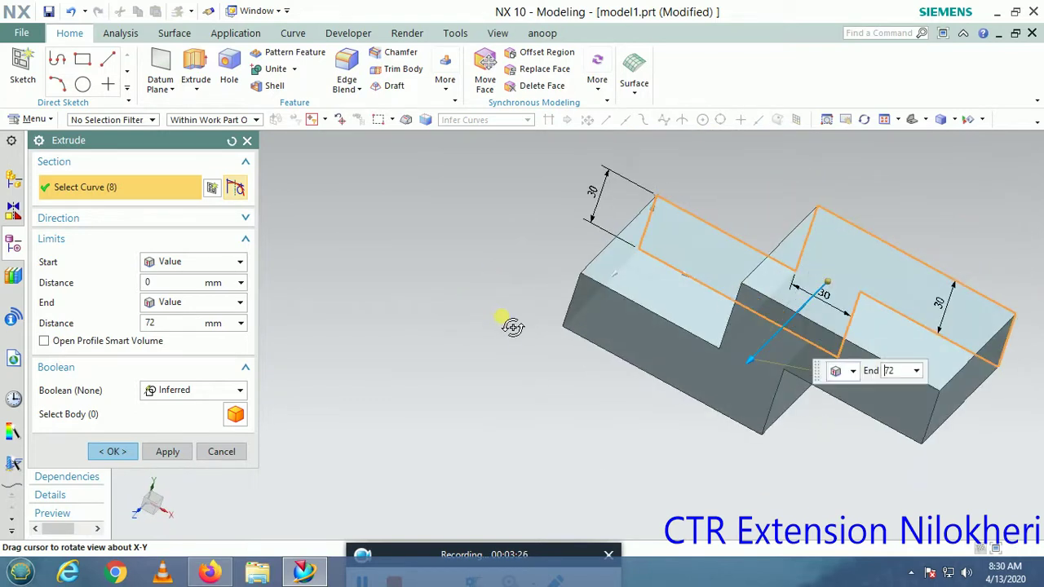
pyautogui.moveTo(485, 377)
pyautogui.mouseDown(button='middle')
pyautogui.moveTo(519, 291)
pyautogui.moveTo(511, 270)
pyautogui.moveTo(480, 275)
pyautogui.moveTo(501, 296)
pyautogui.mouseUp(button='middle')
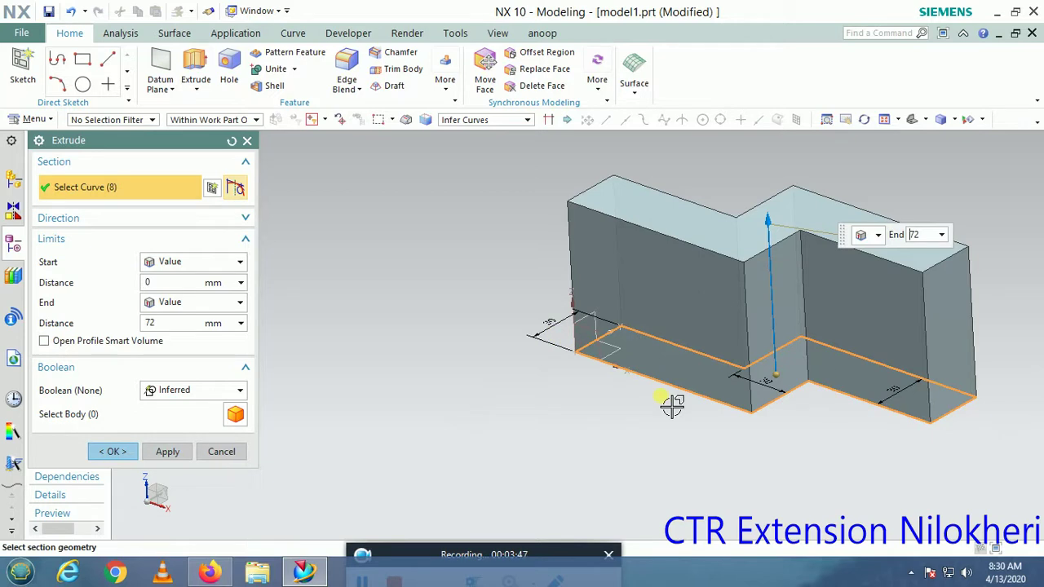
pyautogui.scroll(-5, 500, 334)
# Step: Flip the extrusion direction down and back to upward twice, keeping Start as Value
pyautogui.scroll(3, 749, 389)
pyautogui.click(56, 217)
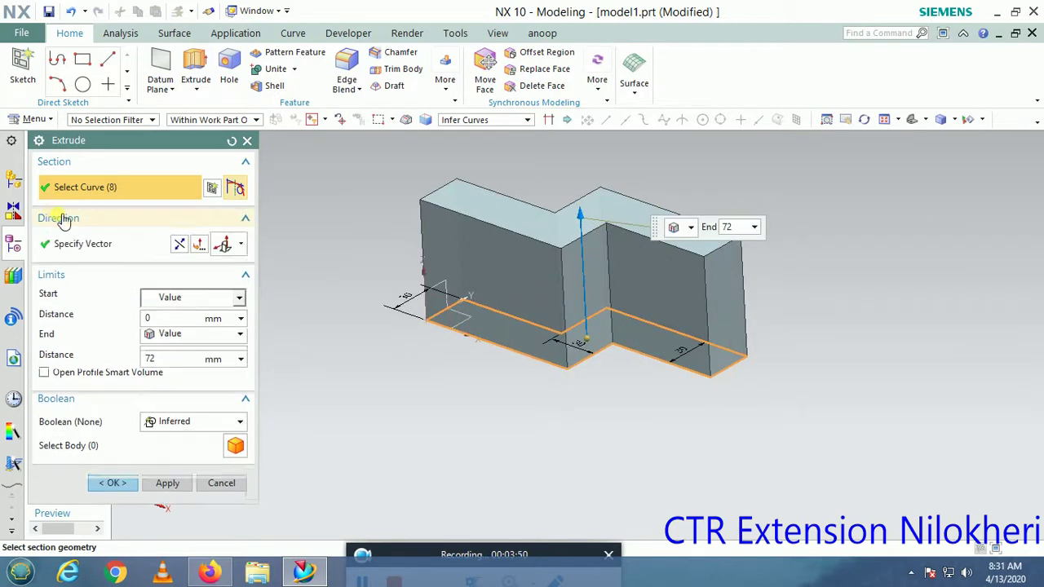
pyautogui.click(181, 245)
pyautogui.click(181, 245)
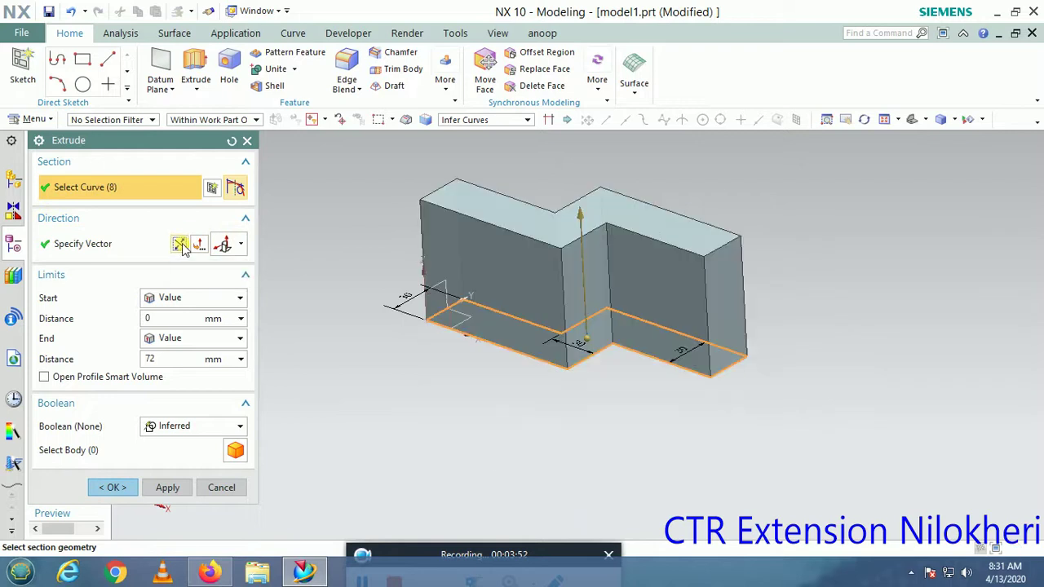
pyautogui.click(181, 244)
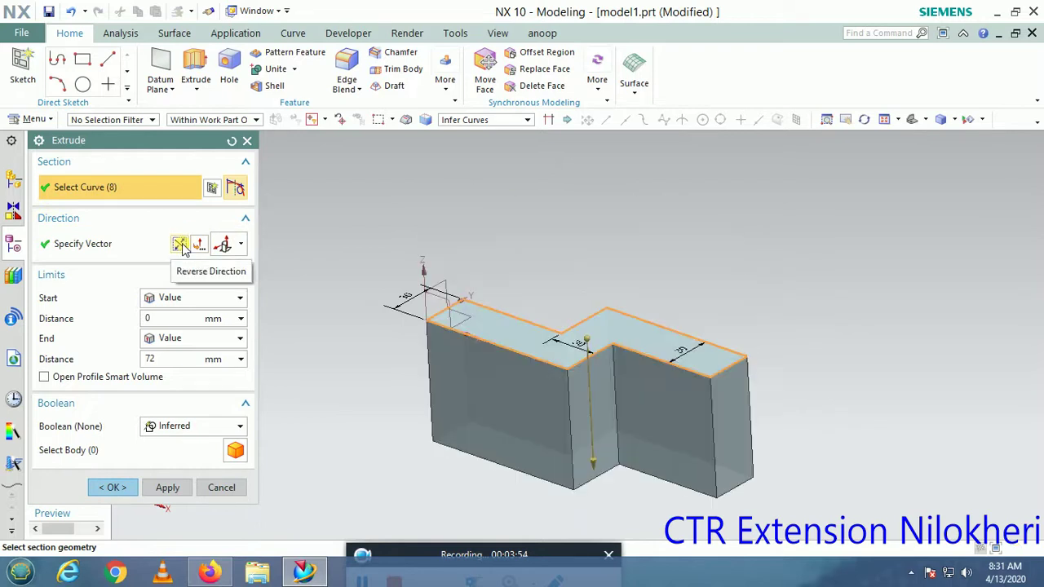
pyautogui.click(182, 245)
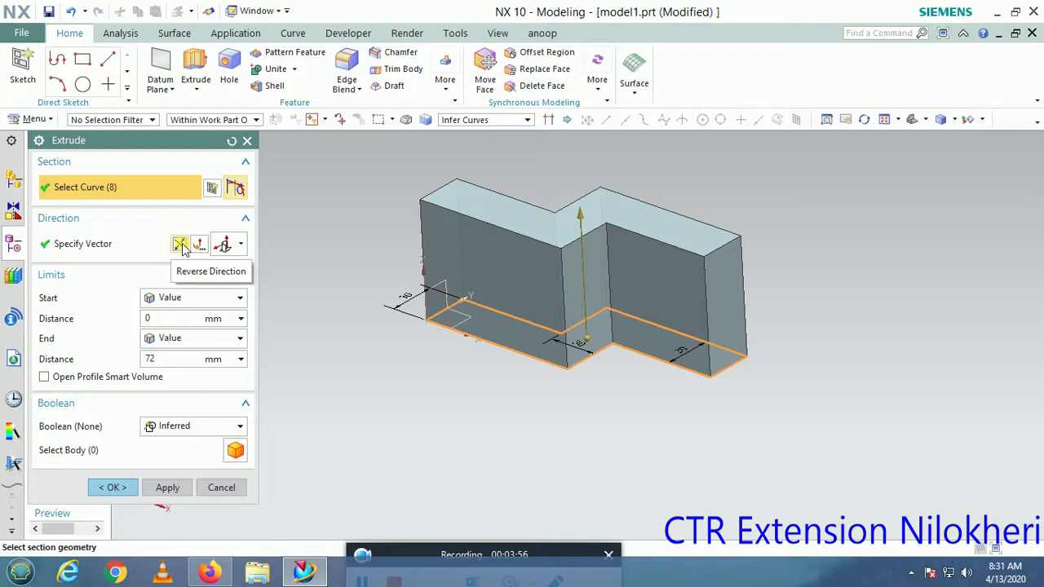
pyautogui.click(214, 301)
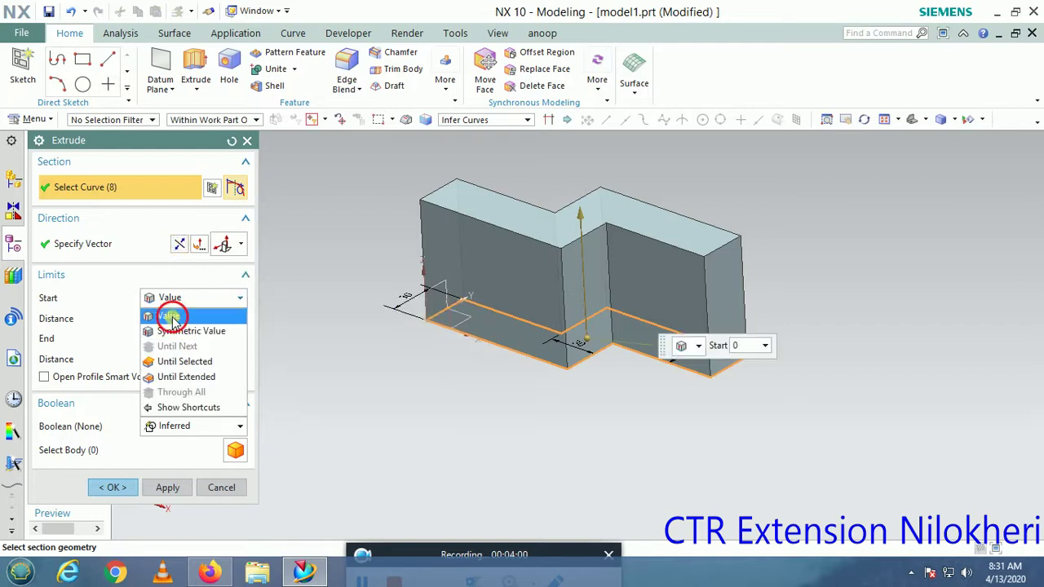
pyautogui.click(175, 317)
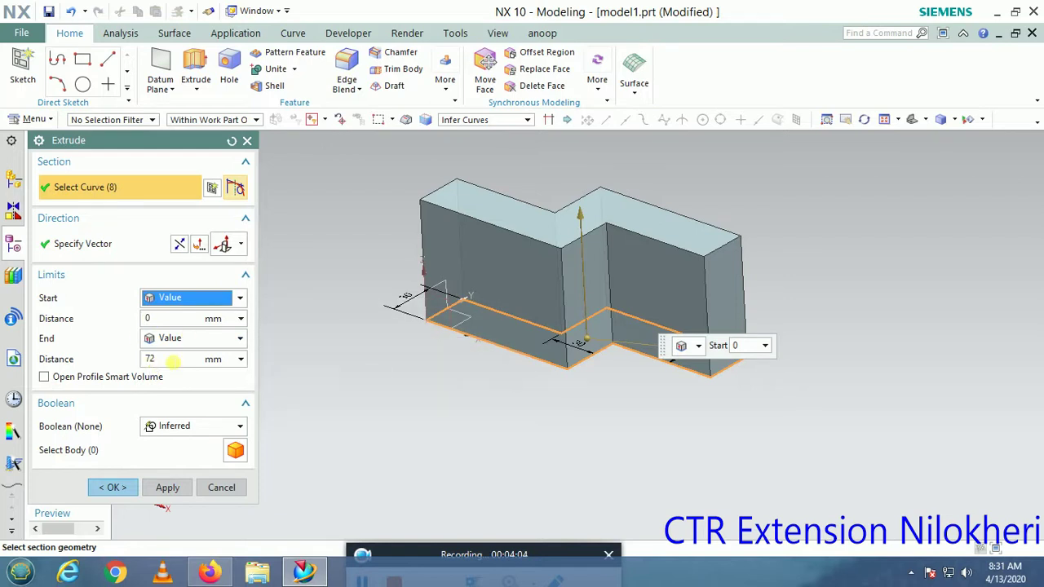
# Step: Drag the extrusion end distance up to 110 mm
pyautogui.click(173, 360)
pyautogui.click(732, 228)
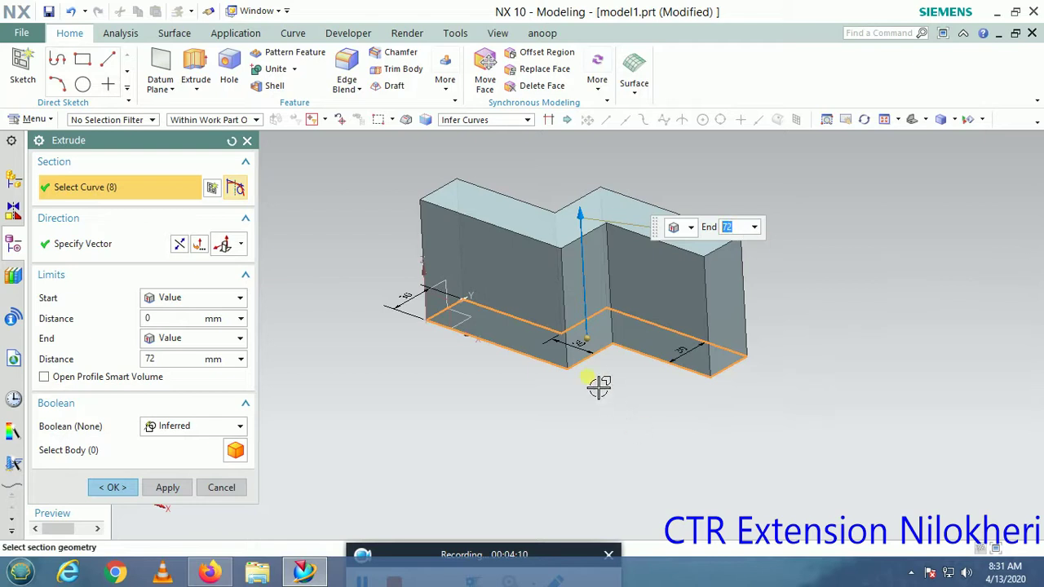
pyautogui.moveTo(581, 214)
pyautogui.mouseDown()
pyautogui.moveTo(585, 144)
pyautogui.moveTo(582, 158)
pyautogui.mouseUp()
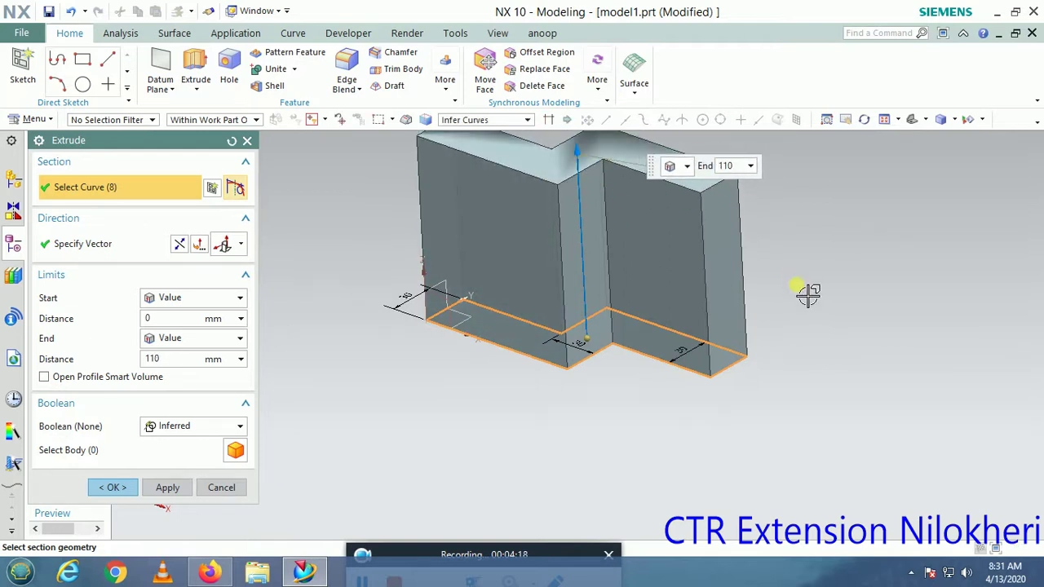
pyautogui.scroll(-2, 736, 349)
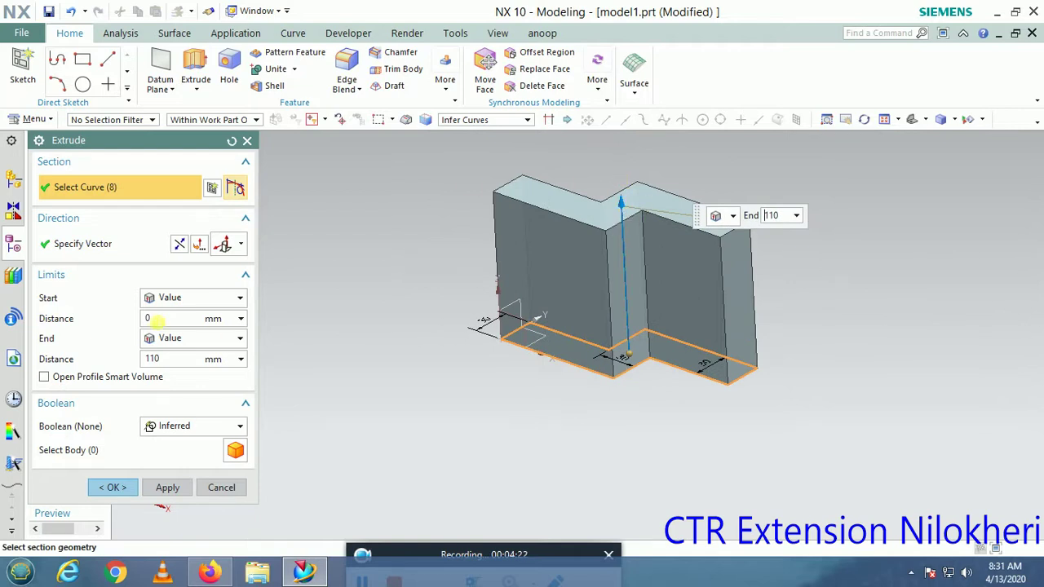
# Step: Set the extrude start distance to 10 mm, then to 20 mm
pyautogui.click(159, 319)
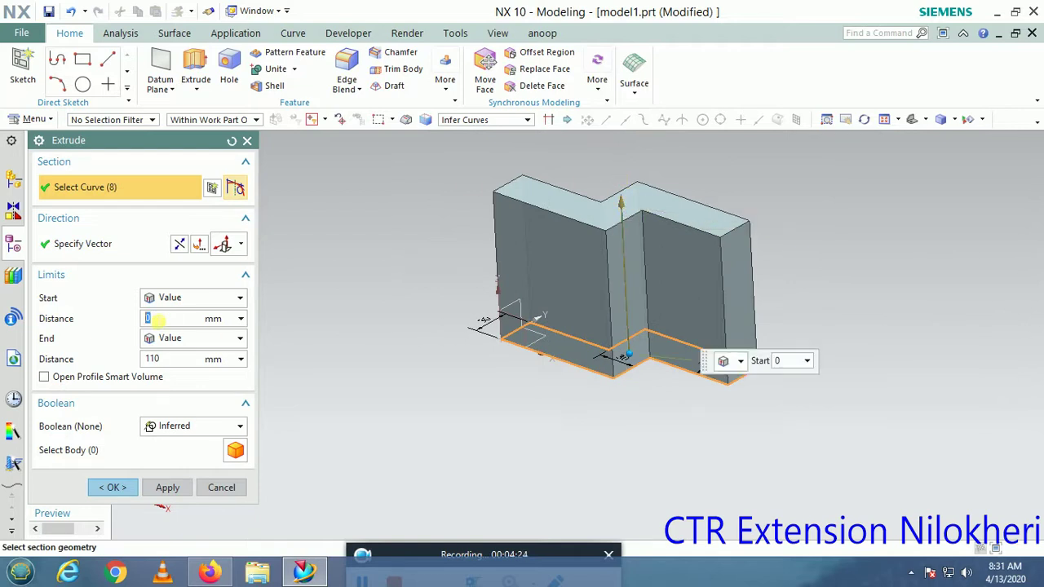
pyautogui.write('10')
pyautogui.click(155, 318)
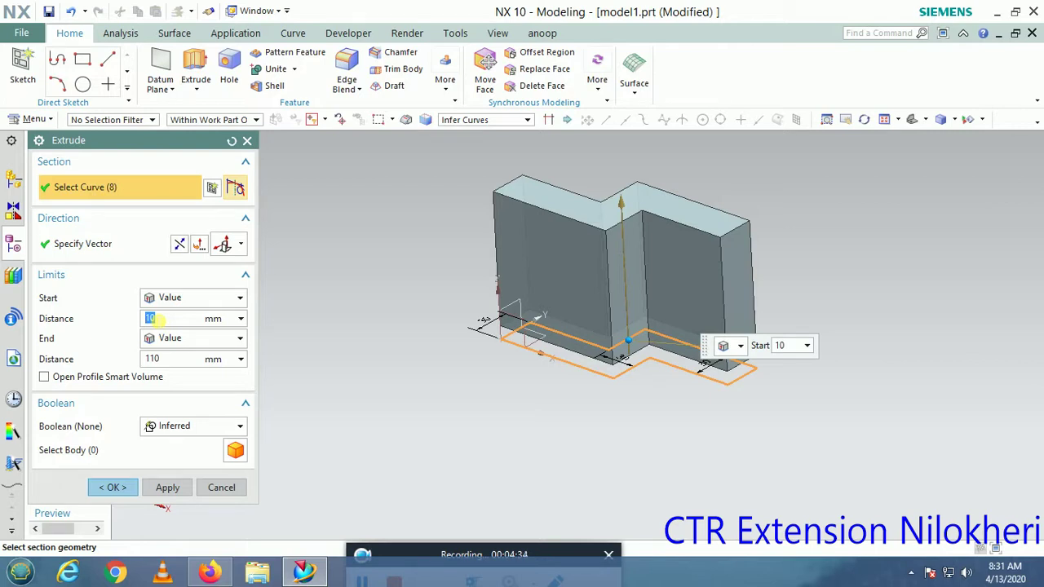
pyautogui.moveTo(410, 421)
pyautogui.mouseDown(button='middle')
pyautogui.moveTo(423, 402)
pyautogui.moveTo(415, 415)
pyautogui.mouseUp(button='middle')
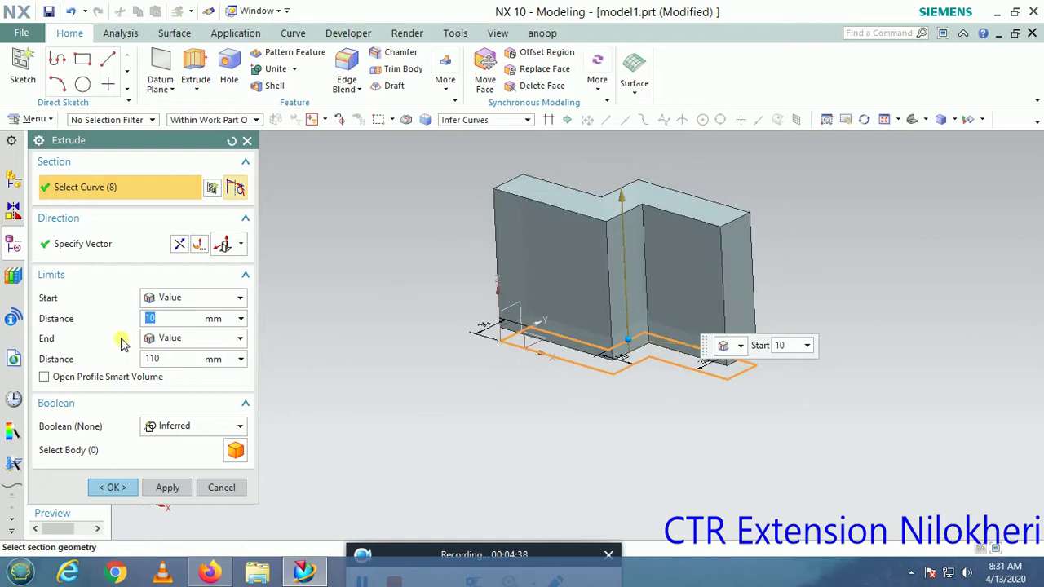
pyautogui.write('20')
pyautogui.press('Return')
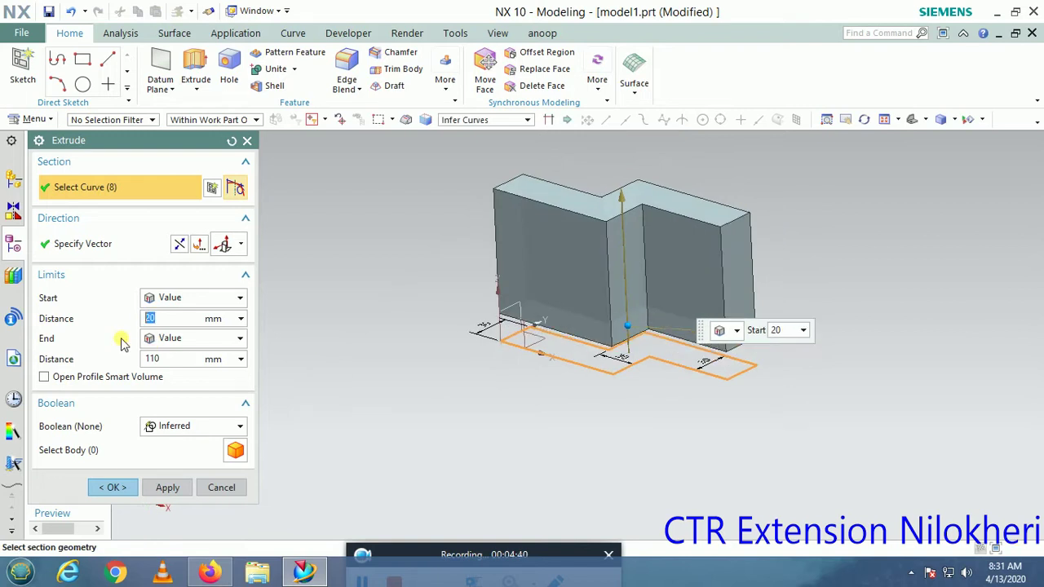
# Step: Orbit and zoom around the extrude preview to inspect the start offset
pyautogui.scroll(3, 625, 391)
pyautogui.scroll(2, 625, 391)
pyautogui.scroll(-2, 625, 392)
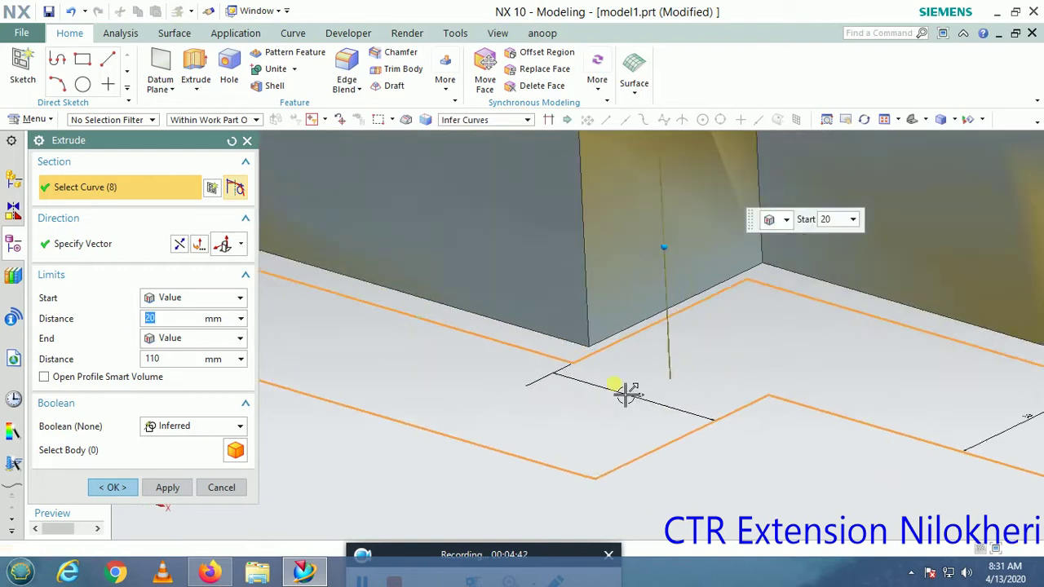
pyautogui.scroll(-1, 626, 394)
pyautogui.scroll(-1, 625, 391)
pyautogui.scroll(-2, 621, 387)
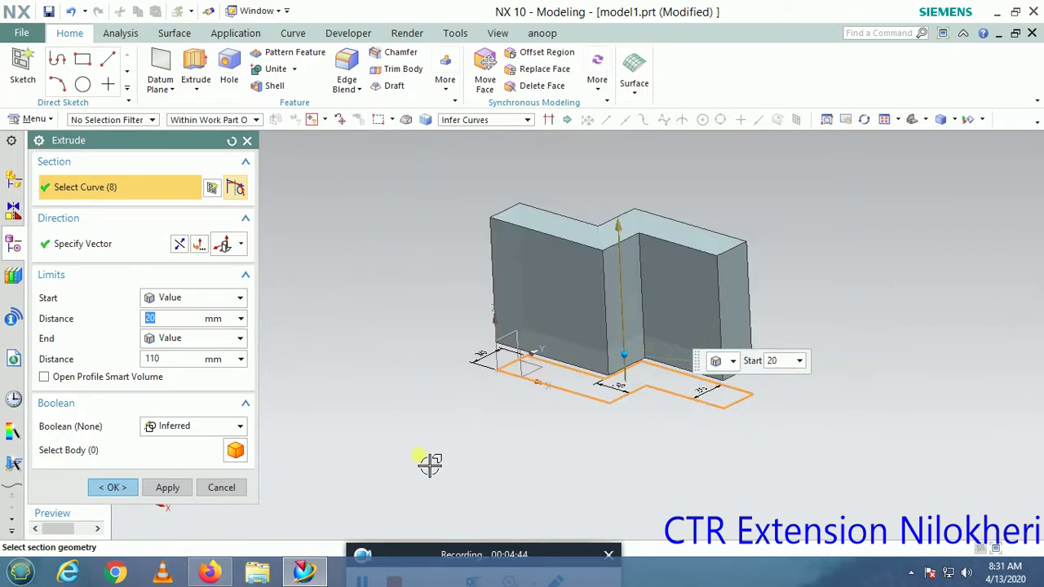
pyautogui.moveTo(429, 448)
pyautogui.mouseDown(button='middle')
pyautogui.moveTo(468, 426)
pyautogui.moveTo(441, 442)
pyautogui.mouseUp(button='middle')
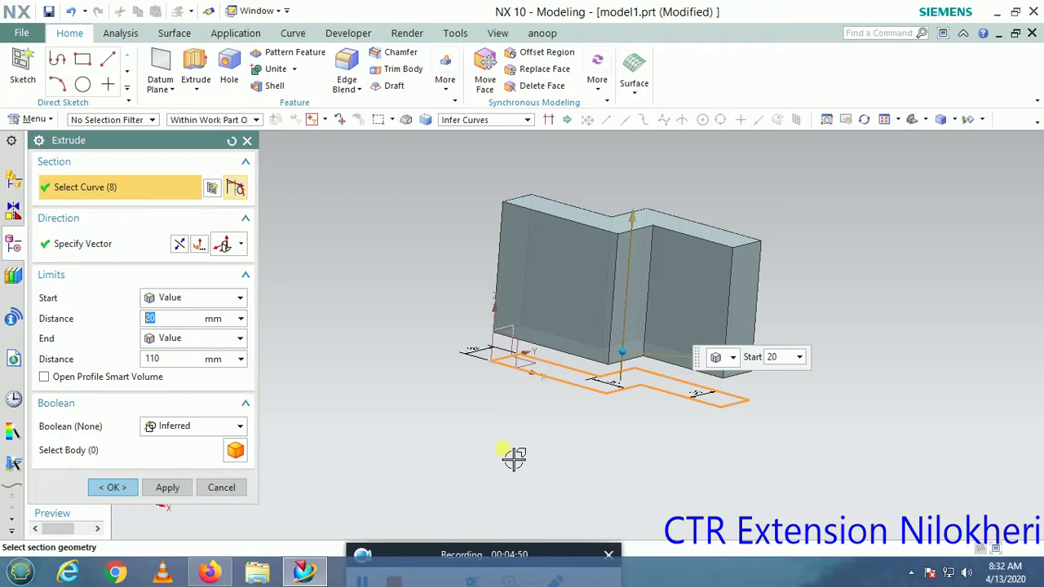
pyautogui.scroll(2, 618, 410)
pyautogui.scroll(1, 601, 350)
pyautogui.scroll(-2, 607, 367)
pyautogui.scroll(-2, 540, 415)
pyautogui.moveTo(513, 405)
pyautogui.mouseDown(button='middle')
pyautogui.moveTo(525, 398)
pyautogui.moveTo(485, 408)
pyautogui.moveTo(517, 408)
pyautogui.moveTo(514, 429)
pyautogui.moveTo(555, 441)
pyautogui.moveTo(509, 449)
pyautogui.moveTo(517, 410)
pyautogui.moveTo(497, 419)
pyautogui.moveTo(512, 435)
pyautogui.moveTo(497, 436)
pyautogui.mouseUp(button='middle')
pyautogui.scroll(-2, 592, 373)
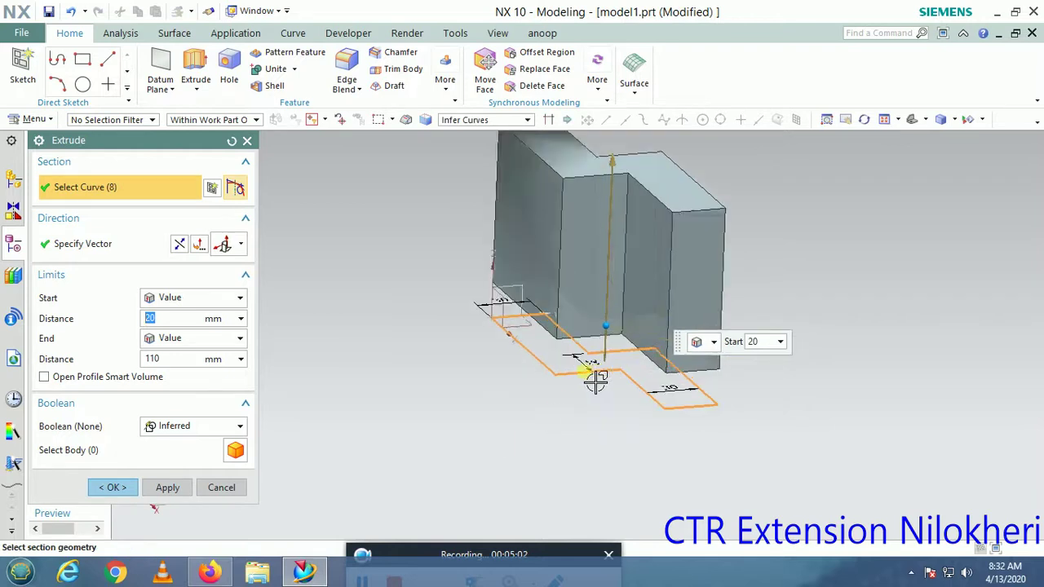
pyautogui.scroll(-2, 515, 430)
pyautogui.scroll(2, 515, 430)
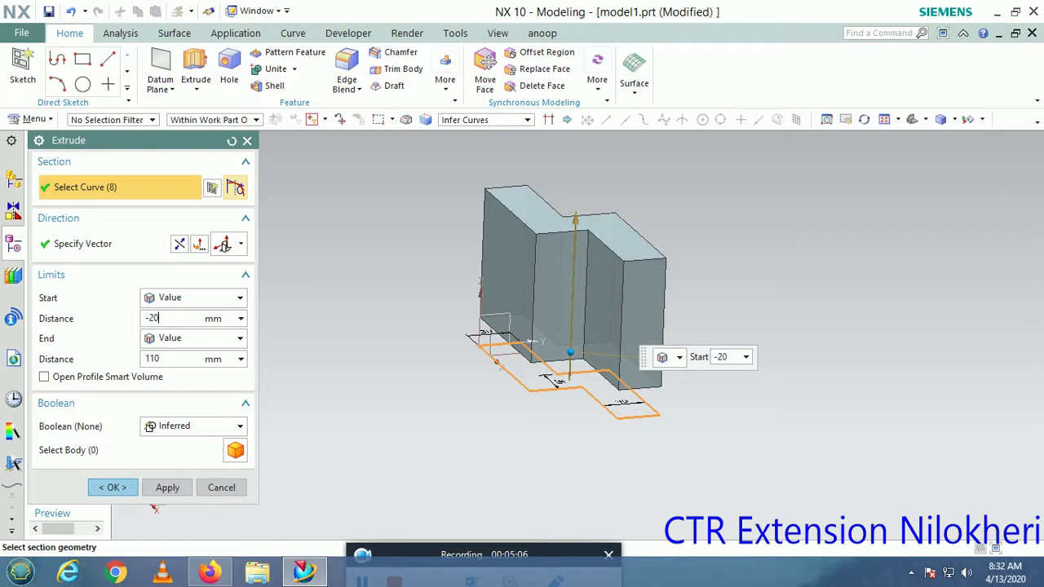
# Step: Commit a -20 mm start, then drag the handles to about 75 end and -50 start
pyautogui.press('Return')
pyautogui.moveTo(523, 441)
pyautogui.mouseDown(button='middle')
pyautogui.moveTo(424, 421)
pyautogui.moveTo(455, 415)
pyautogui.moveTo(438, 427)
pyautogui.mouseUp(button='middle')
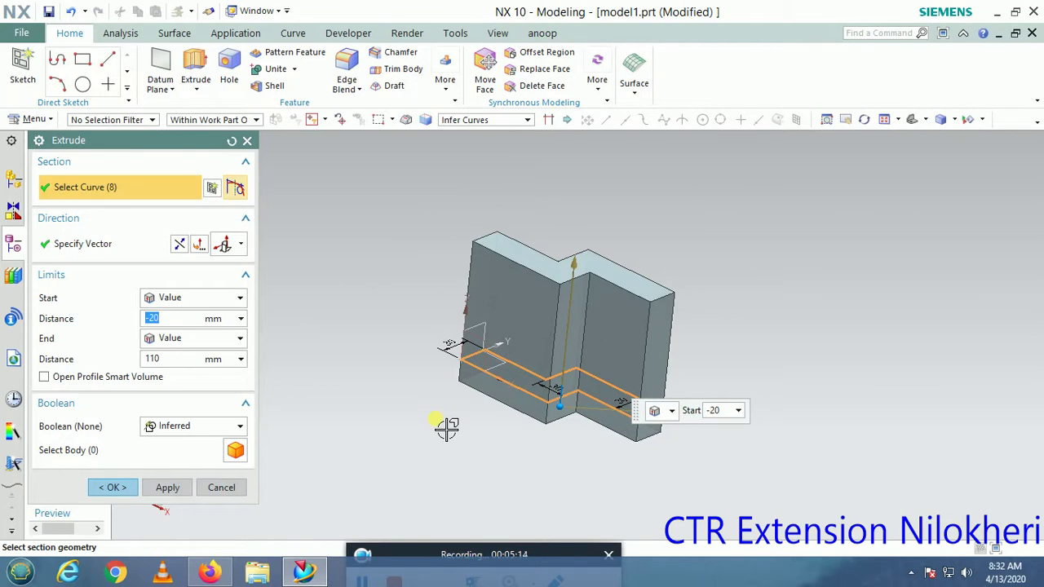
pyautogui.moveTo(573, 285); pyautogui.dragTo(575, 328)
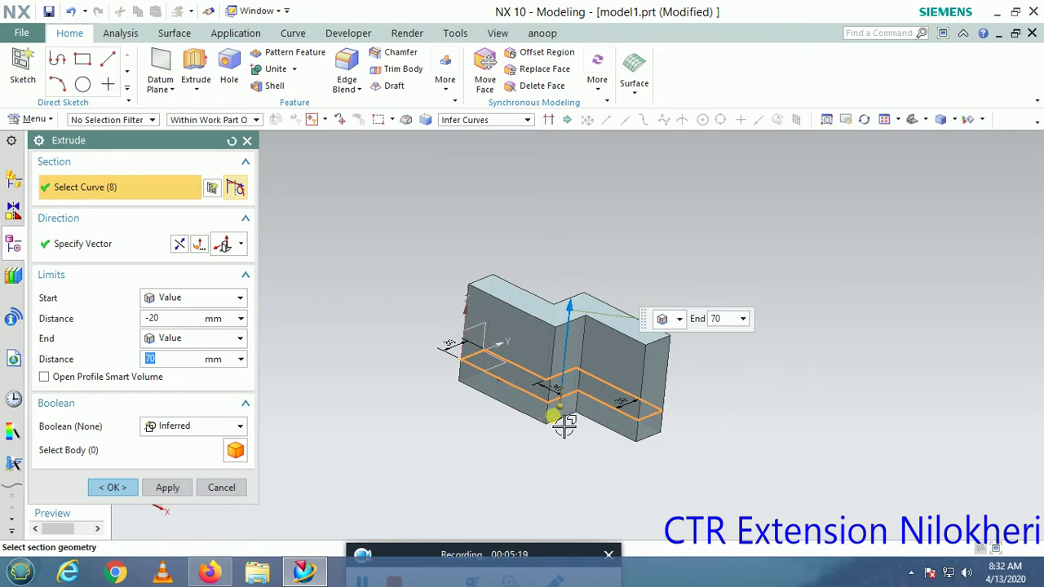
pyautogui.moveTo(563, 417); pyautogui.dragTo(558, 443)
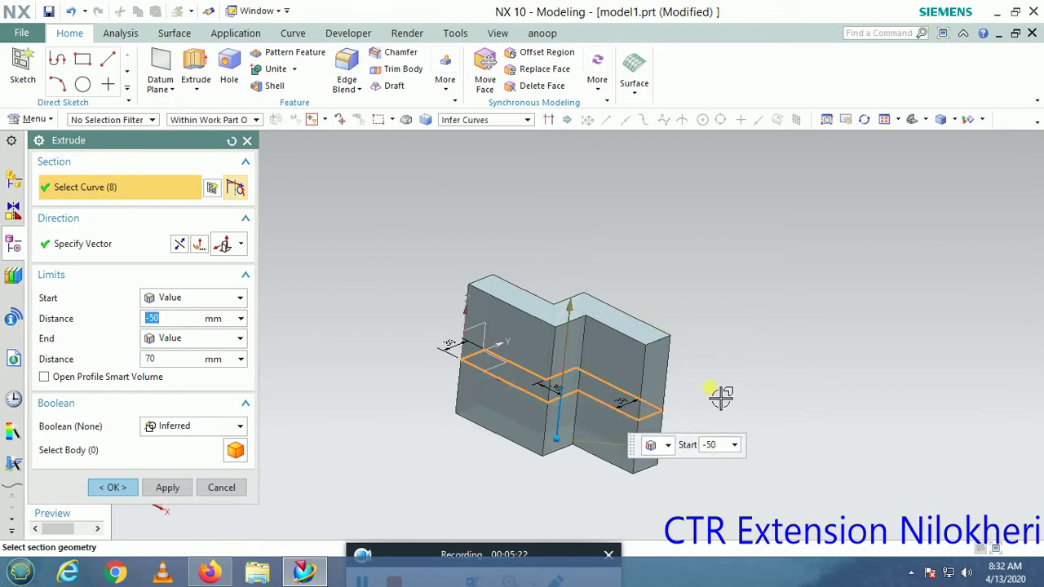
# Step: Switch the start limit to Symmetric Value with a 70 mm distance
pyautogui.scroll(-1, 546, 457)
pyautogui.scroll(-1, 546, 457)
pyautogui.scroll(2, 594, 321)
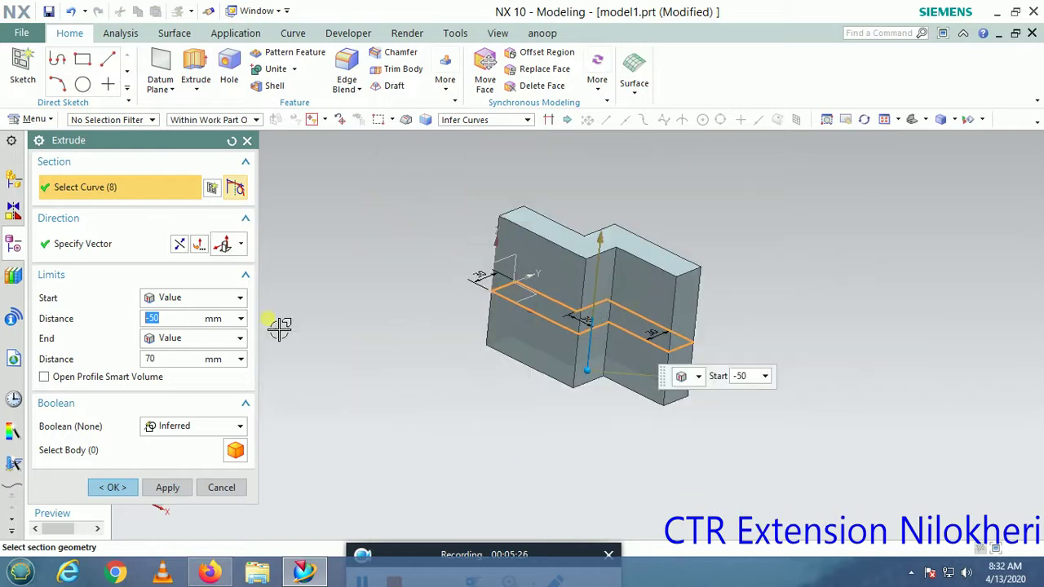
pyautogui.click(181, 300)
pyautogui.click(173, 335)
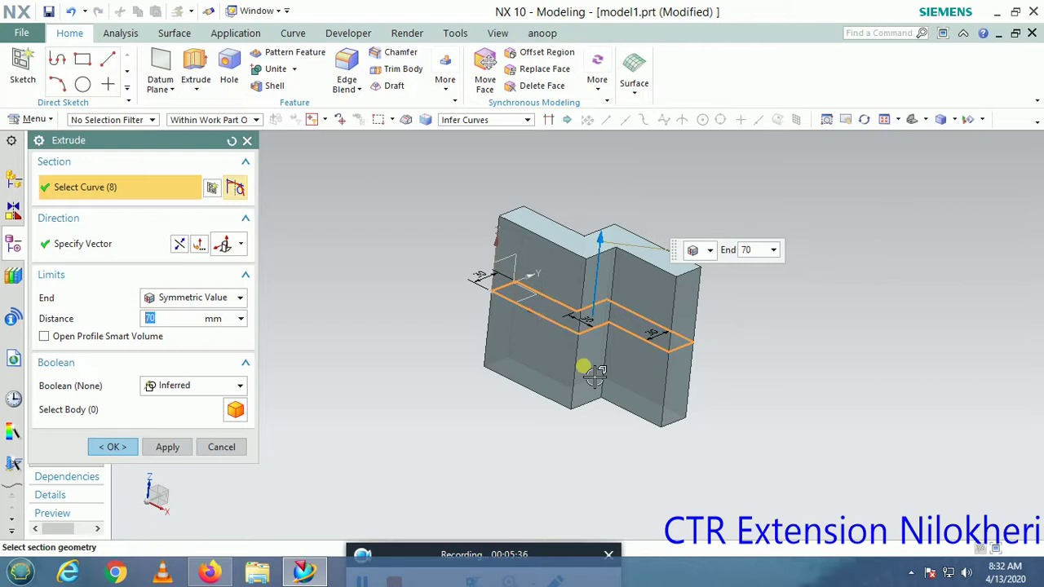
# Step: Set the End limit back to Value so start is -70 and end 70 mm, Boolean left Inferred
pyautogui.click(203, 299)
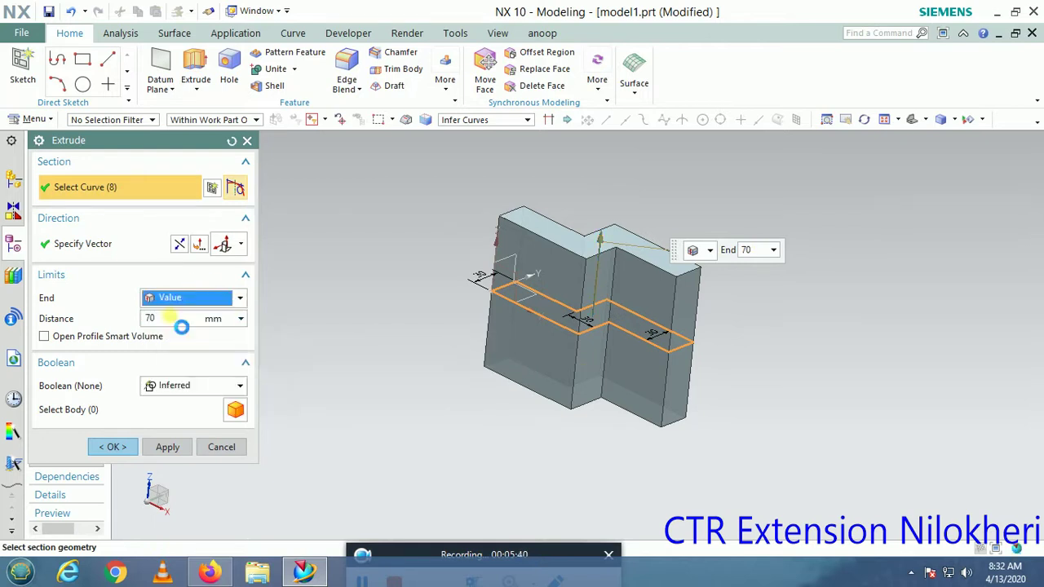
pyautogui.click(168, 316)
pyautogui.click(174, 319)
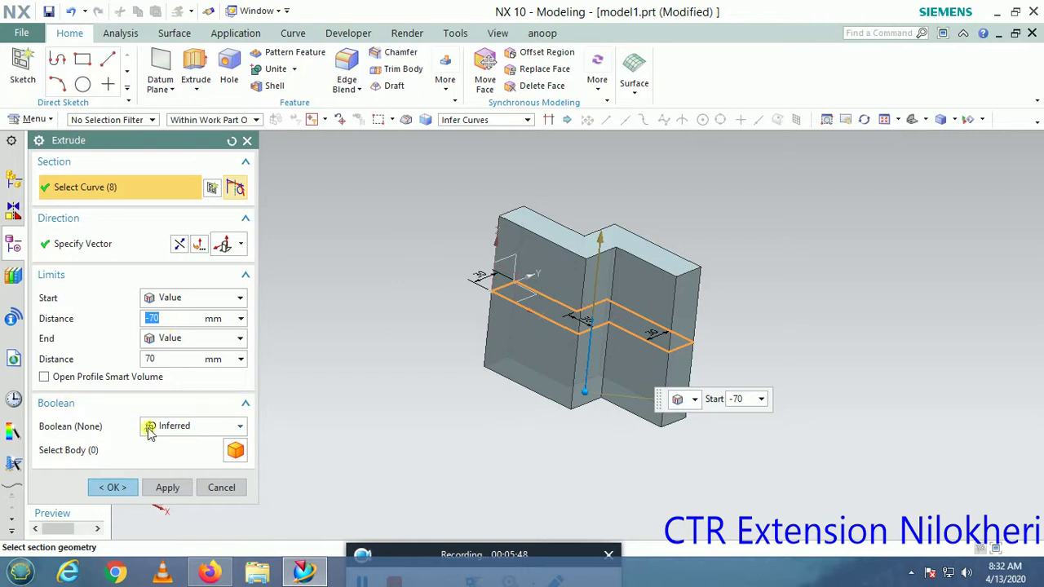
pyautogui.click(187, 432)
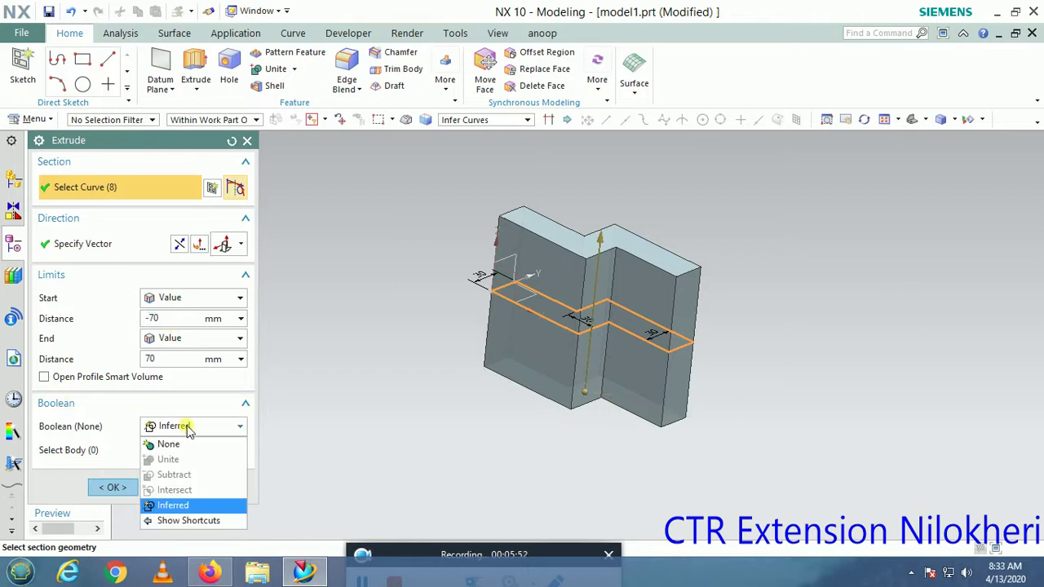
pyautogui.click(187, 432)
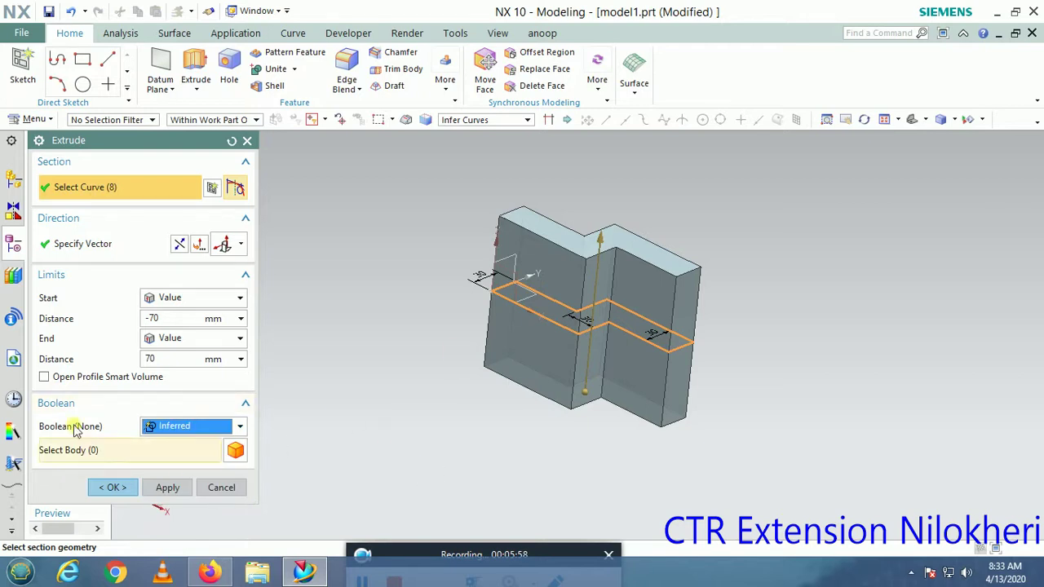
pyautogui.click(38, 140)
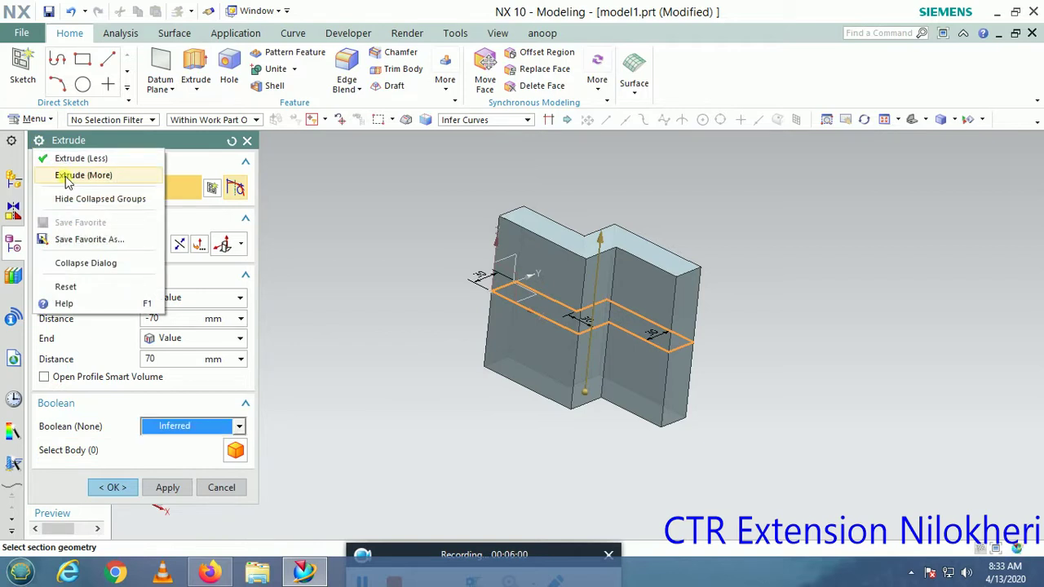
# Step: Add a From Start Limit draft of 2 deg to the extrusion
pyautogui.click(59, 178)
pyautogui.scroll(-2, 154, 425)
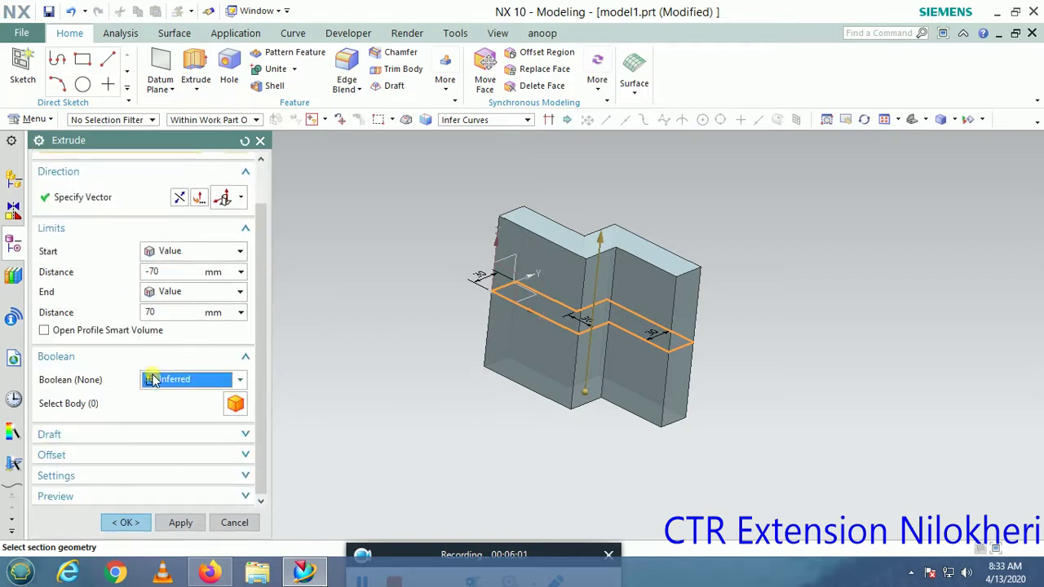
pyautogui.click(153, 432)
pyautogui.scroll(-1, 149, 383)
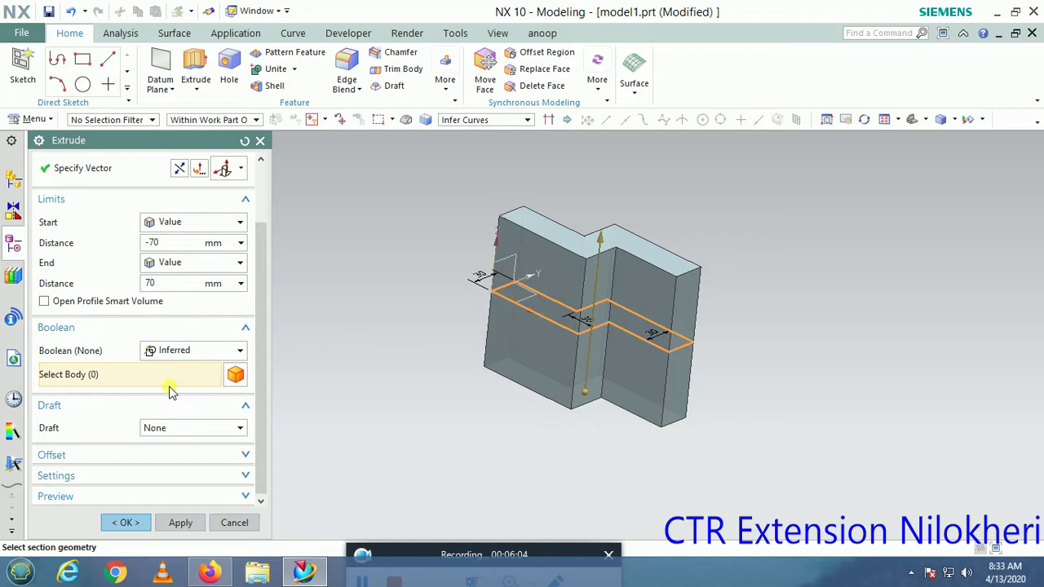
pyautogui.click(180, 427)
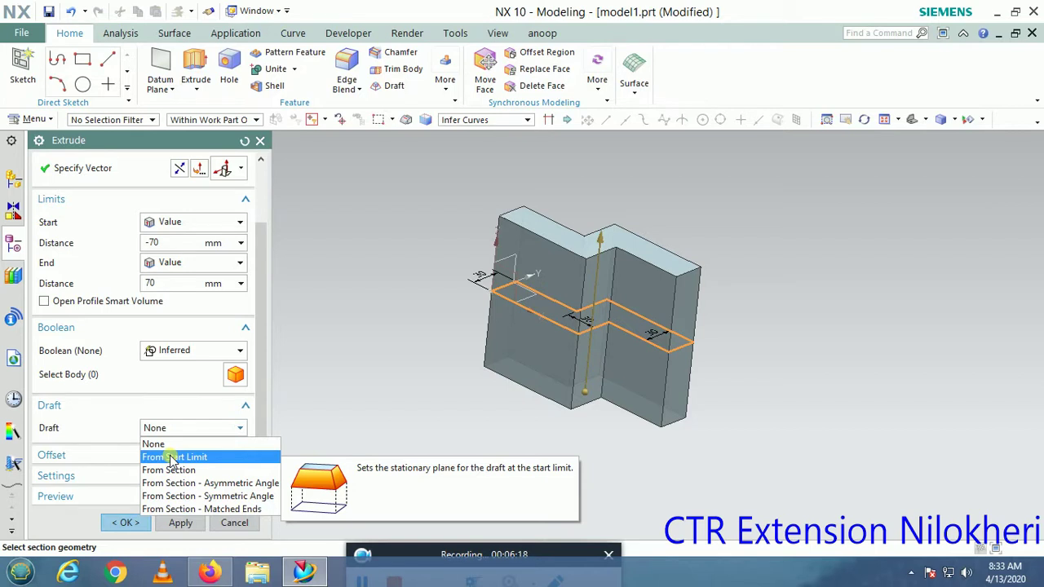
pyautogui.click(172, 457)
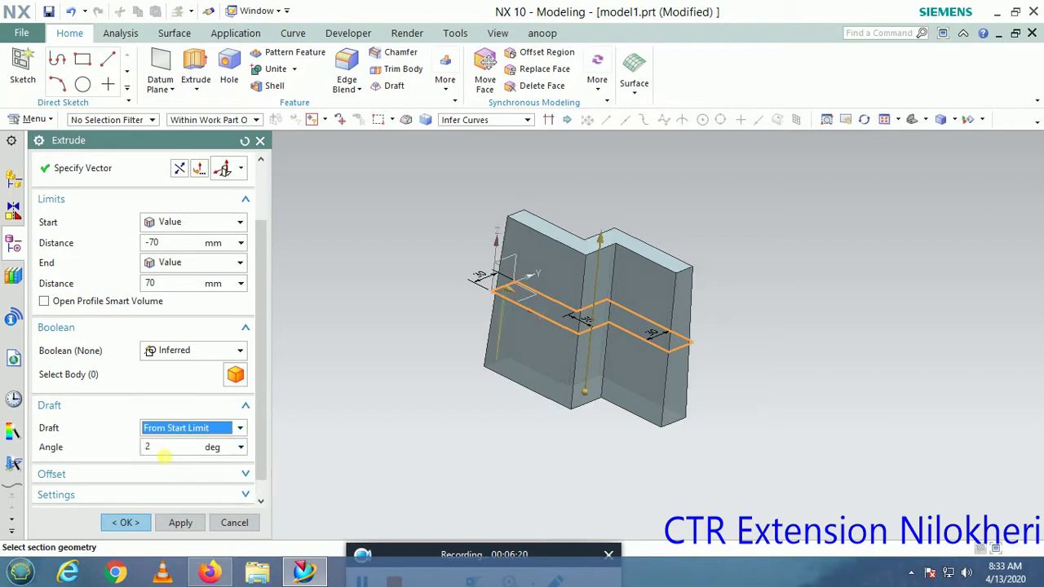
pyautogui.click(164, 455)
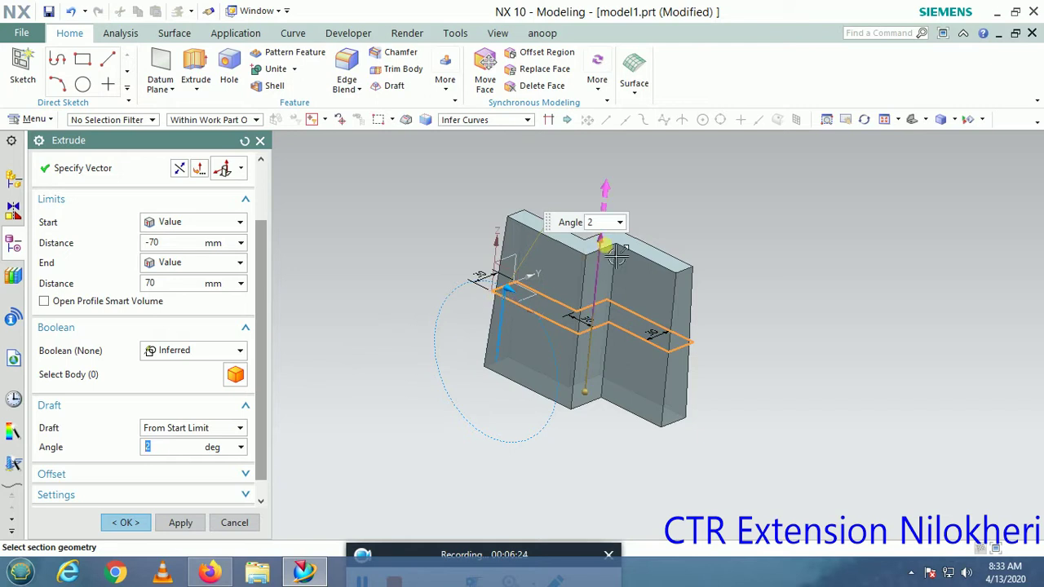
# Step: Drag the extrusion end handle to 50 mm
pyautogui.moveTo(602, 241)
pyautogui.mouseDown()
pyautogui.moveTo(620, 210)
pyautogui.moveTo(602, 279)
pyautogui.mouseUp()
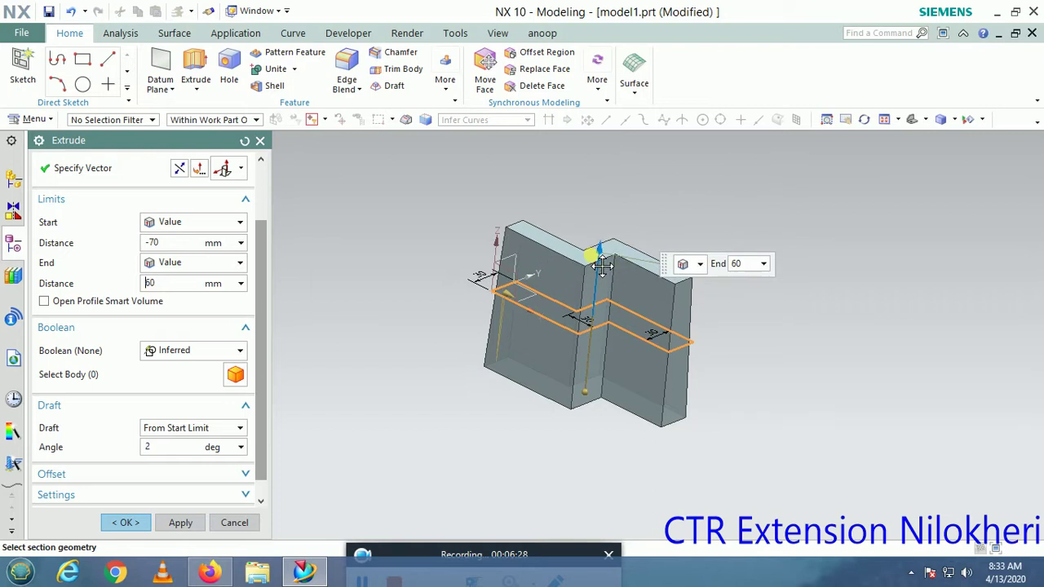
pyautogui.moveTo(602, 280); pyautogui.dragTo(600, 261)
pyautogui.click(151, 428)
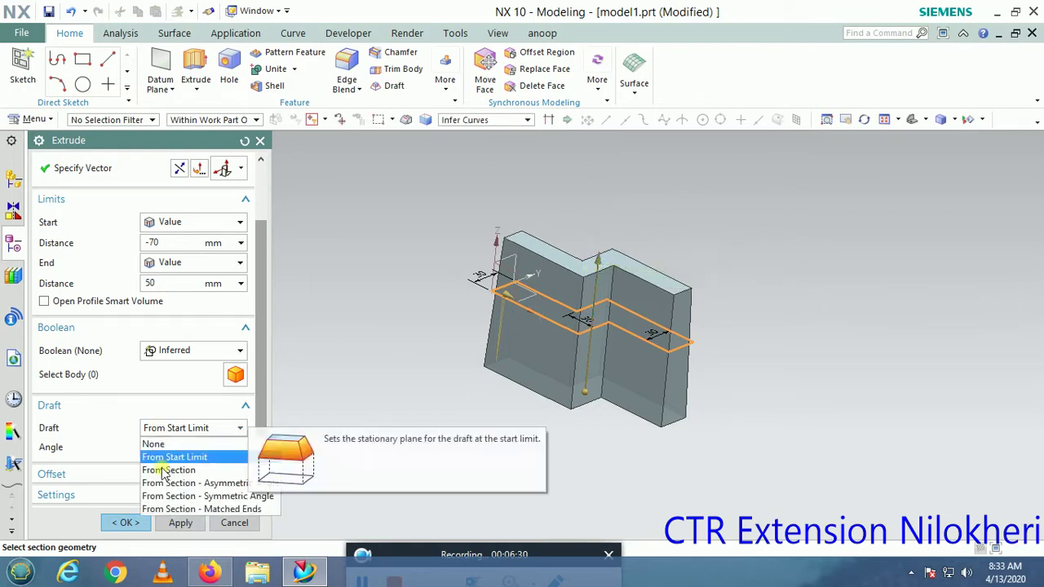
# Step: Set the draft to From Section and try a 12° draft angle on the model
pyautogui.click(164, 471)
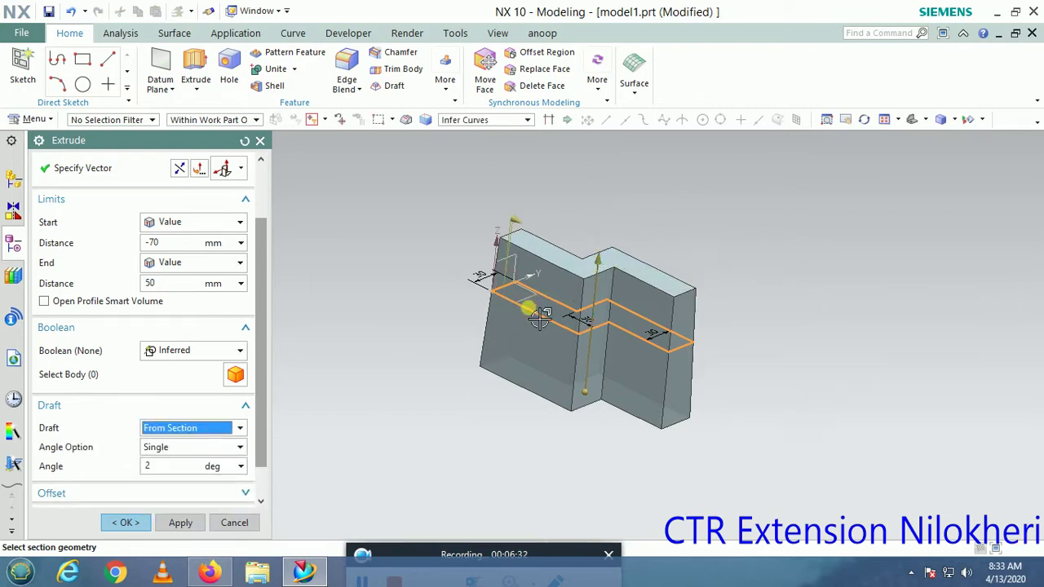
pyautogui.moveTo(530, 236); pyautogui.dragTo(524, 237)
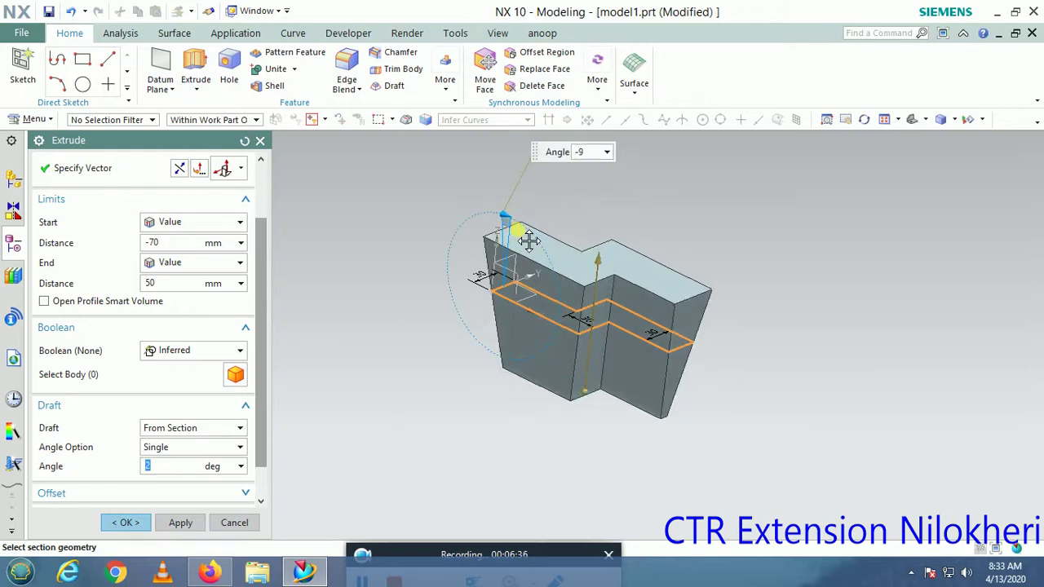
pyautogui.moveTo(524, 237); pyautogui.dragTo(523, 228)
pyautogui.click(218, 425)
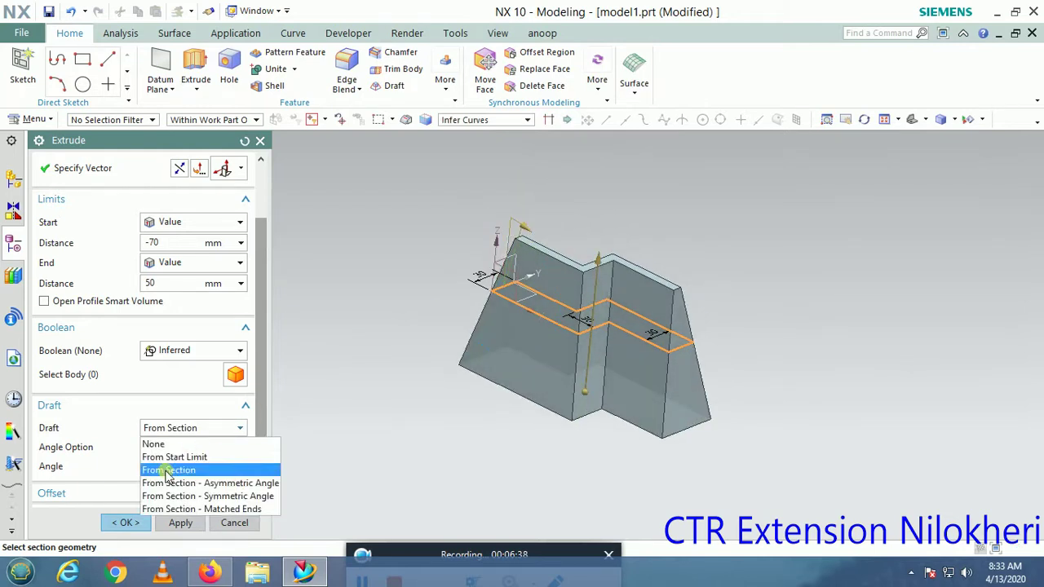
pyautogui.click(163, 468)
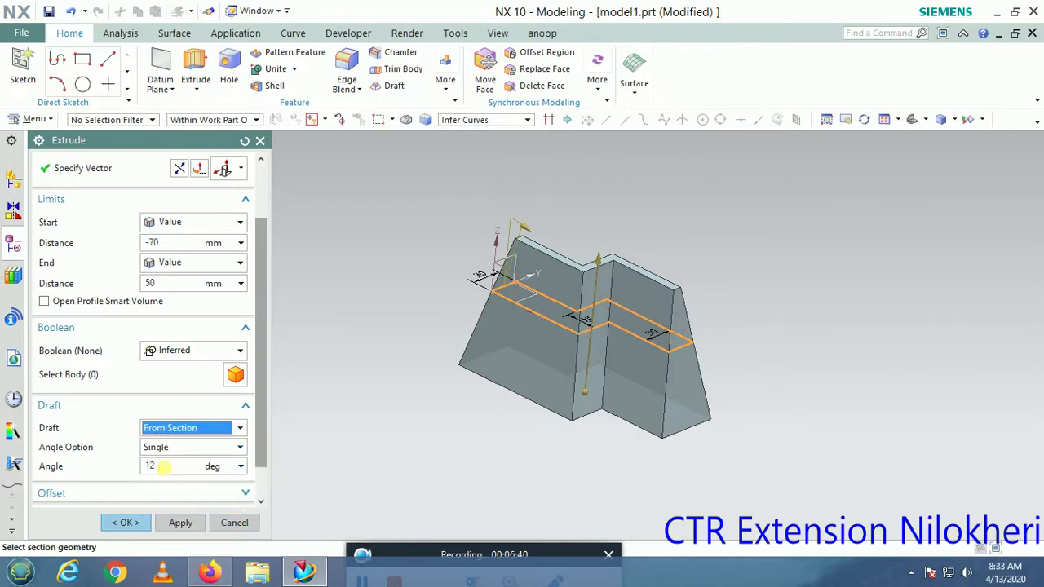
# Step: Switch to Multiple angles, giving one face a -9° draft and the left face -20°
pyautogui.click(166, 451)
pyautogui.click(172, 473)
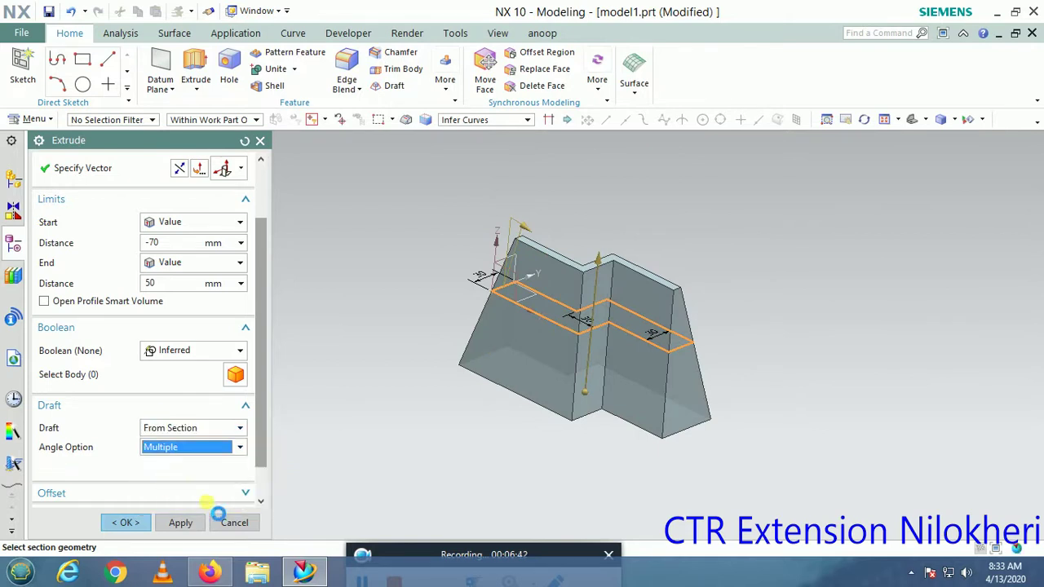
pyautogui.click(700, 287)
pyautogui.moveTo(695, 282); pyautogui.dragTo(601, 275)
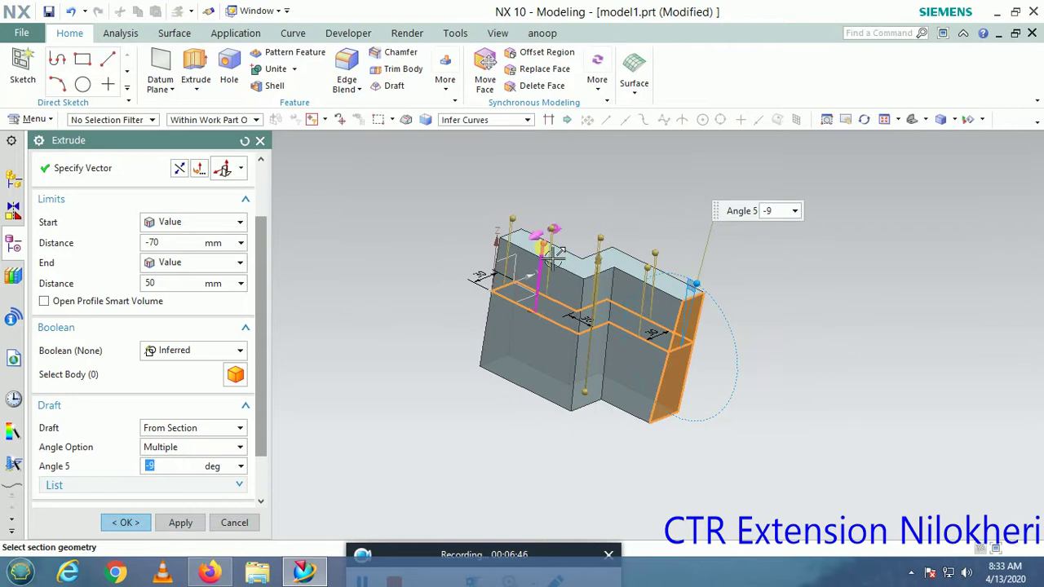
pyautogui.click(516, 400)
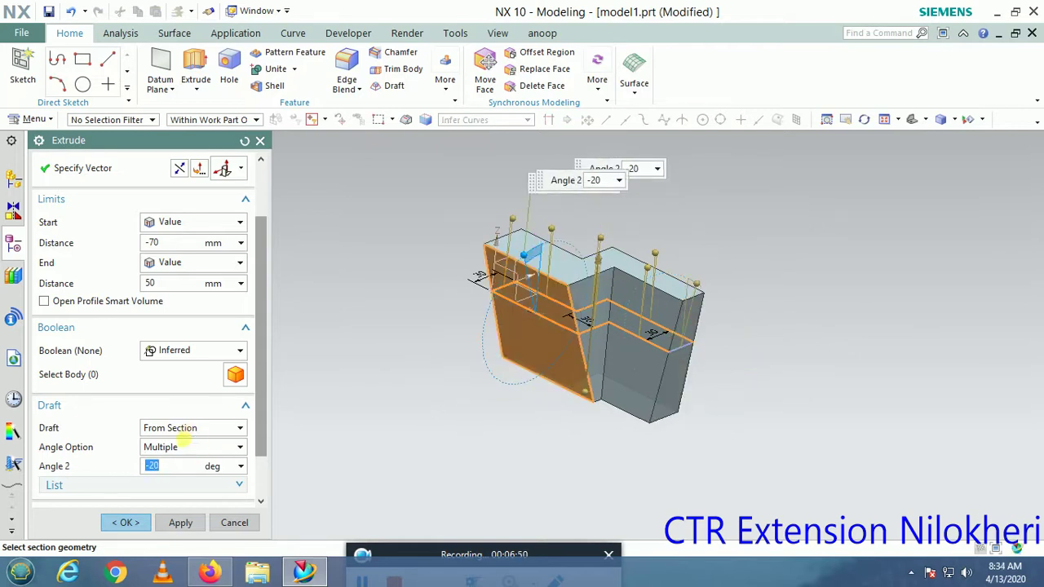
pyautogui.click(186, 431)
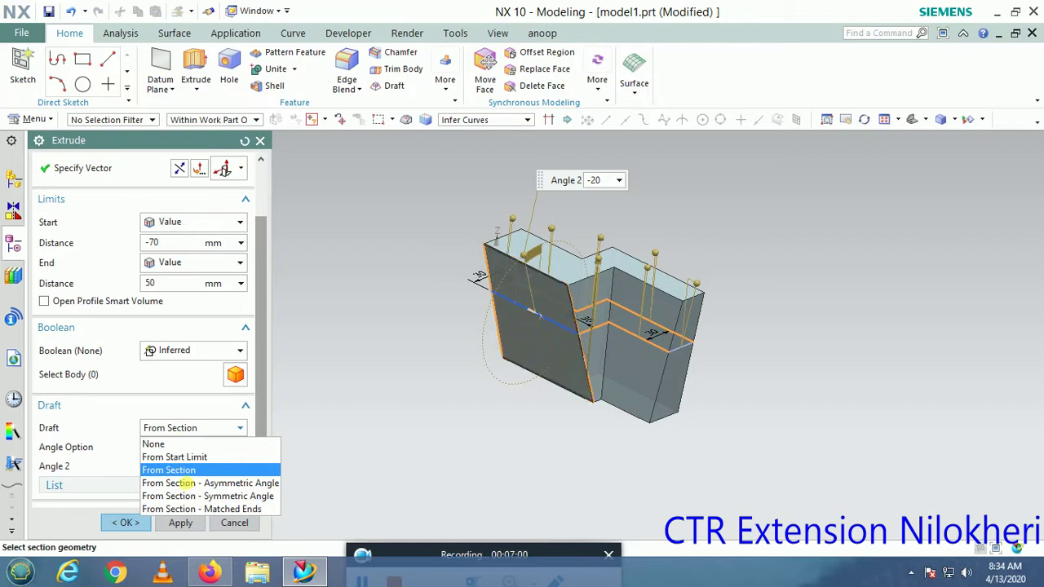
# Step: Change the draft to From Section – Asymmetric Angle with single front 5° and back 15° angles
pyautogui.click(187, 485)
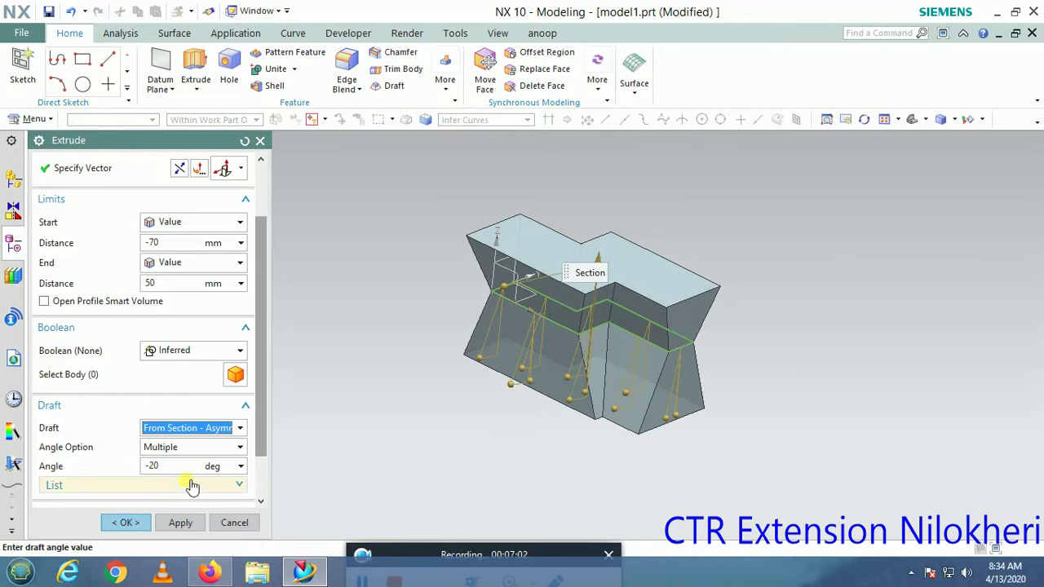
pyautogui.click(200, 448)
pyautogui.click(186, 461)
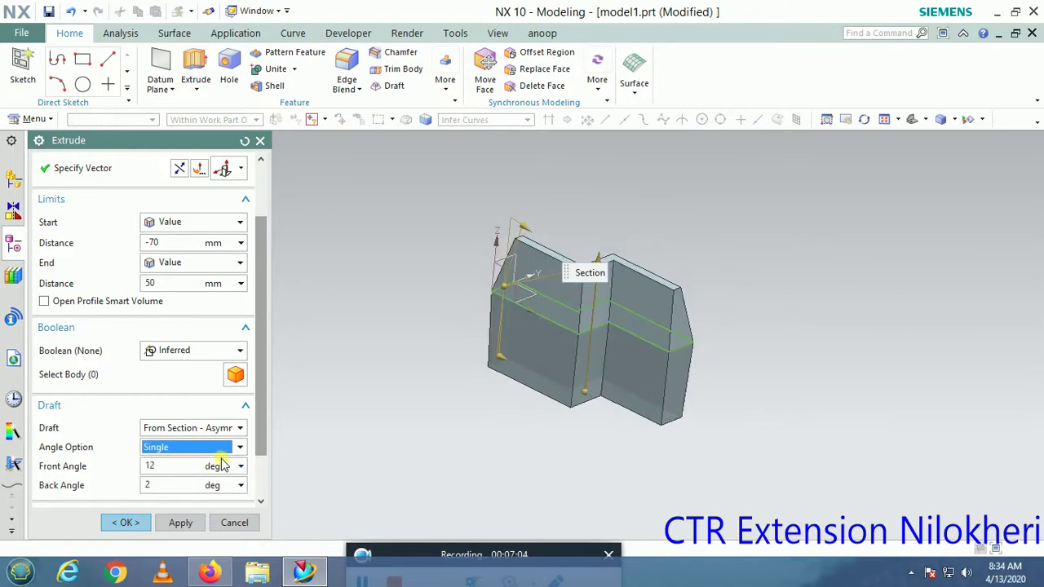
pyautogui.click(167, 468)
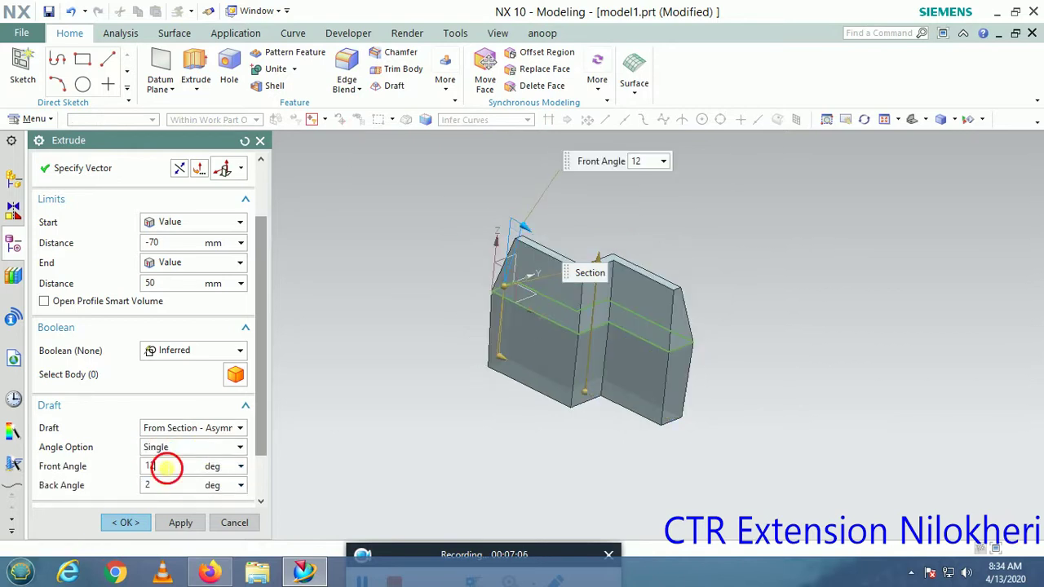
pyautogui.scroll(2, 542, 206)
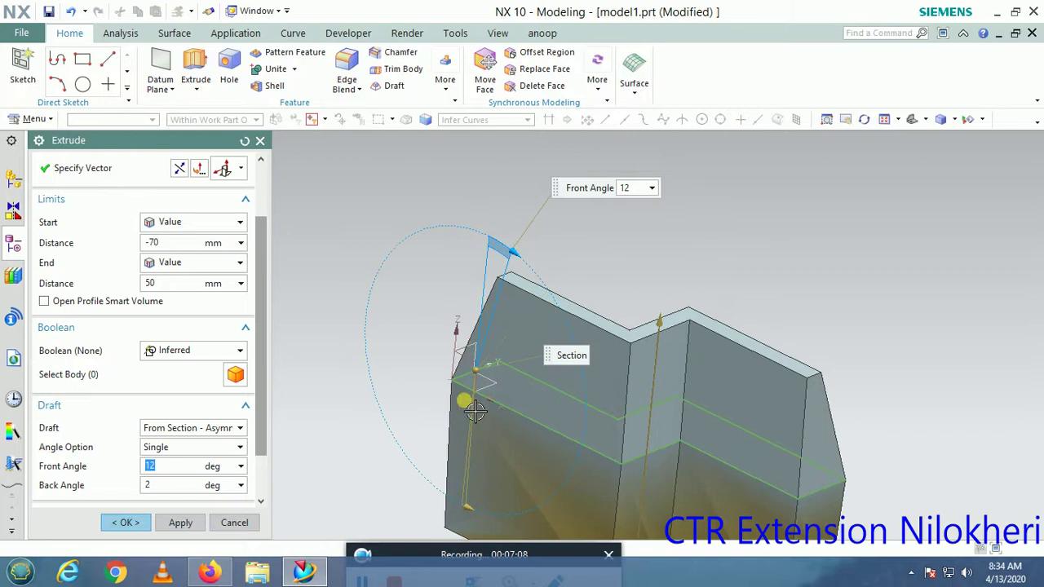
pyautogui.moveTo(507, 268); pyautogui.dragTo(508, 263)
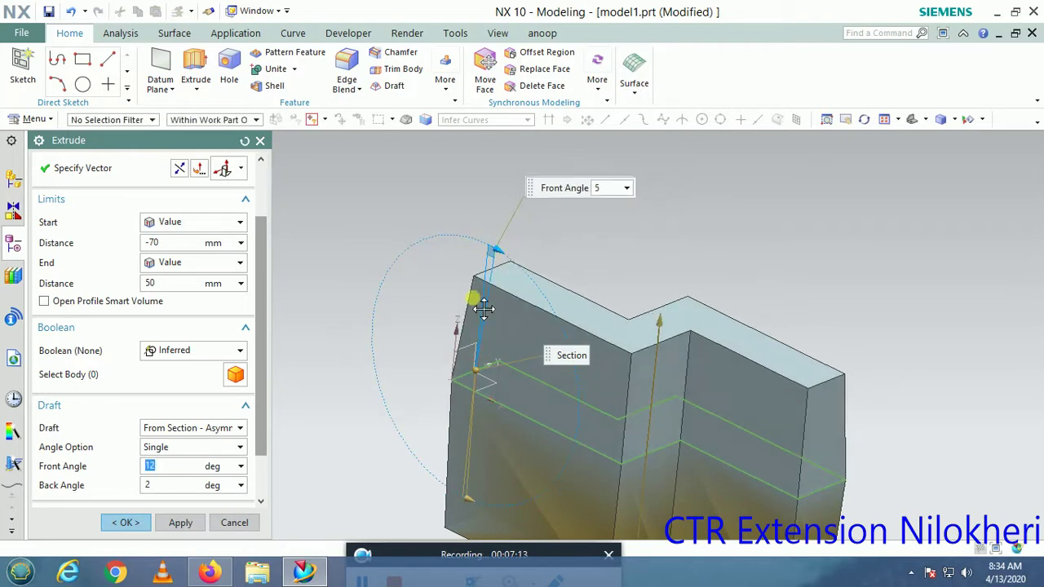
pyautogui.scroll(-2, 479, 408)
pyautogui.moveTo(479, 408)
pyautogui.mouseDown()
pyautogui.moveTo(482, 393)
pyautogui.moveTo(473, 399)
pyautogui.mouseUp()
pyautogui.scroll(4, 508, 369)
pyautogui.scroll(2, 508, 368)
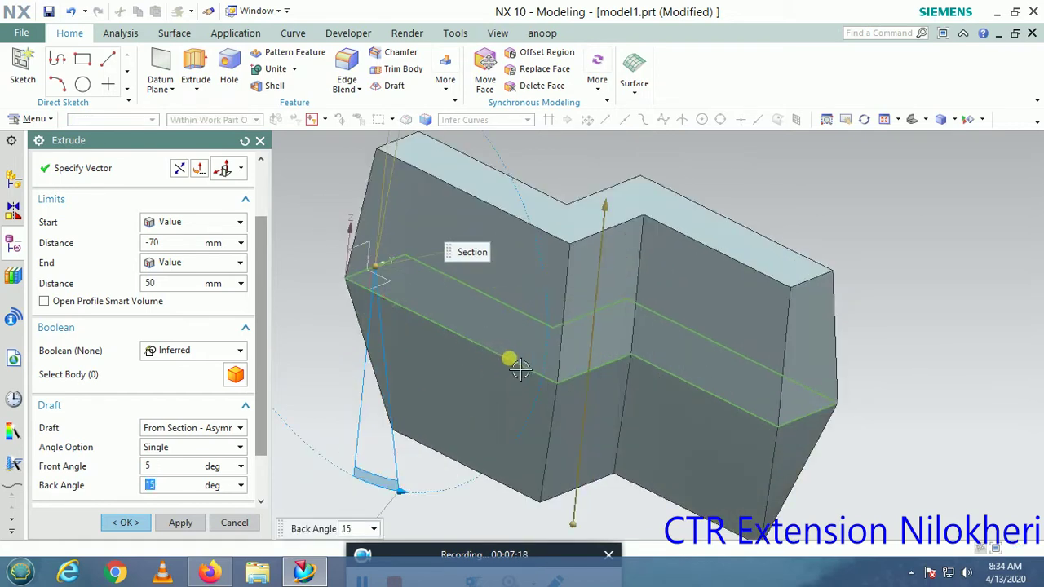
pyautogui.scroll(-4, 507, 369)
# Step: Switch the draft to From Section – Symmetric Angle and check its angle value
pyautogui.click(204, 427)
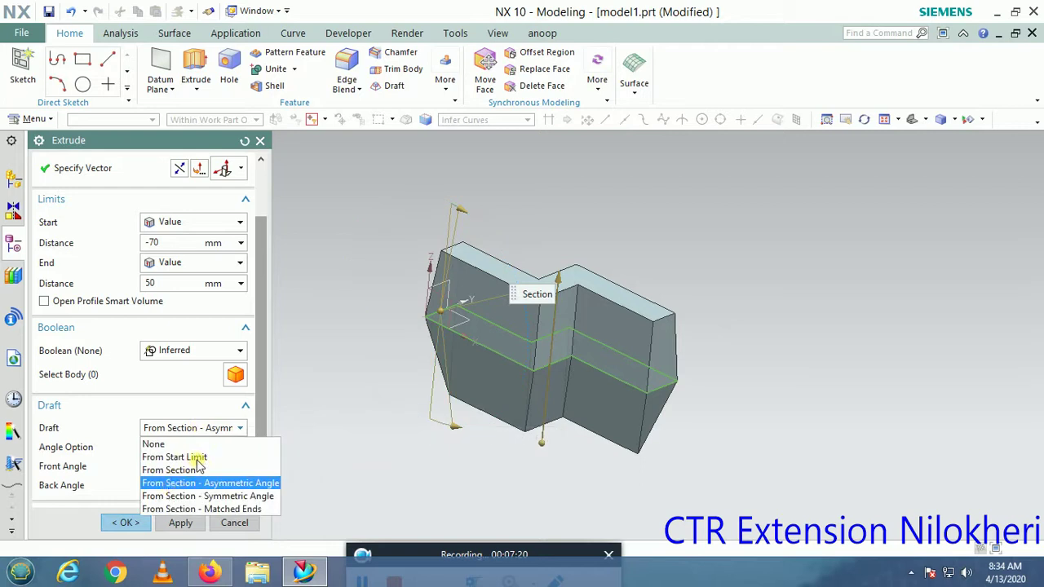
pyautogui.click(167, 497)
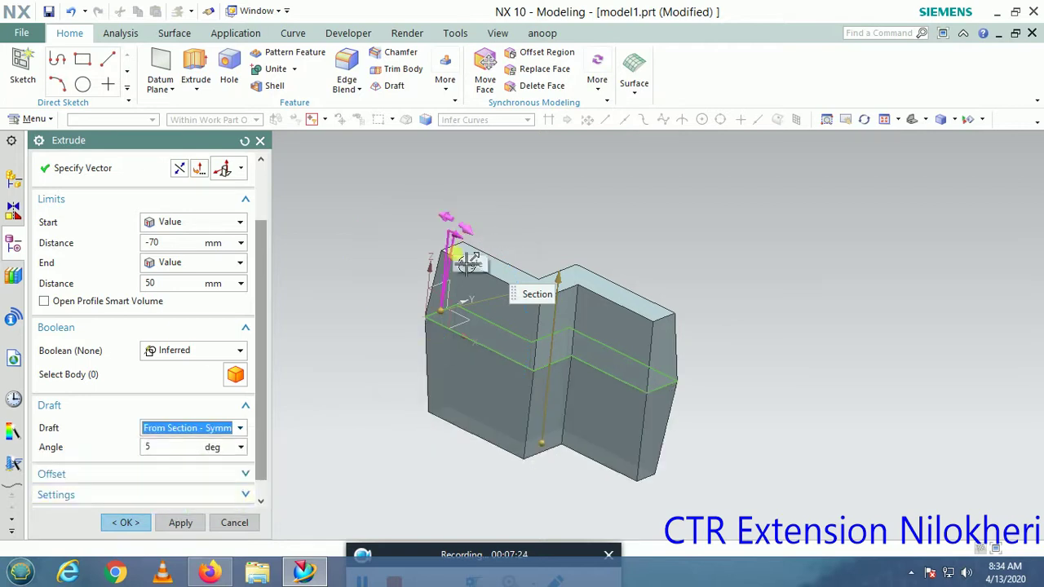
pyautogui.click(165, 451)
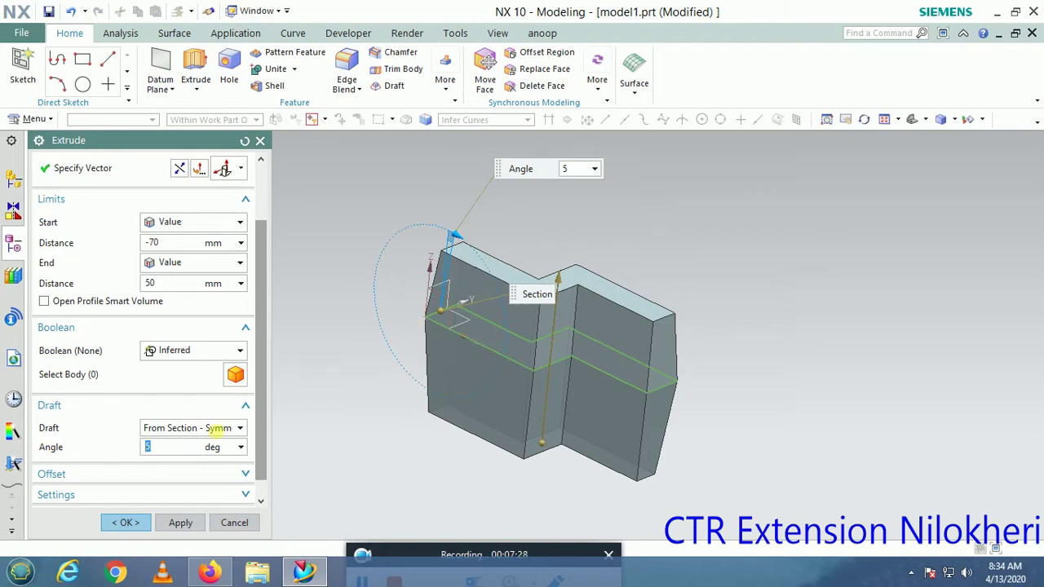
# Step: Change the draft to From Section – Matched Ends at 5° and inspect it from a front-on view
pyautogui.click(208, 430)
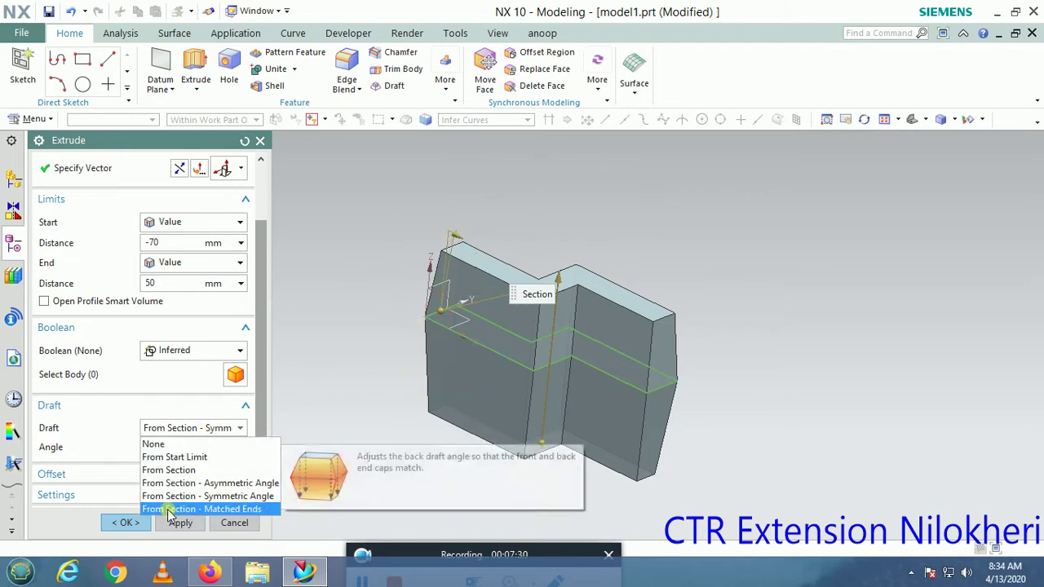
pyautogui.click(188, 506)
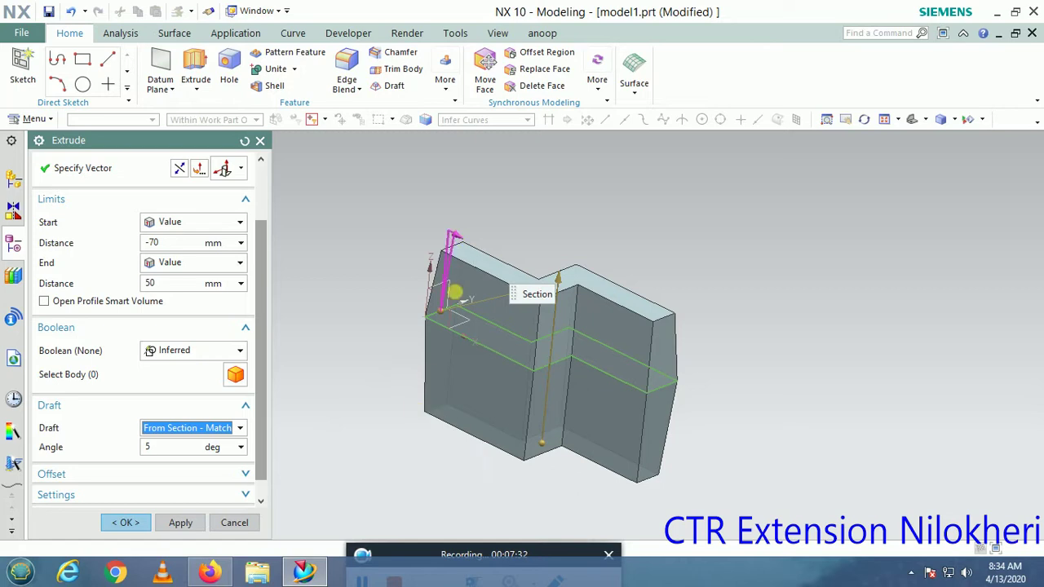
pyautogui.moveTo(433, 463)
pyautogui.mouseDown(button='middle')
pyautogui.moveTo(466, 459)
pyautogui.moveTo(438, 473)
pyautogui.mouseUp(button='middle')
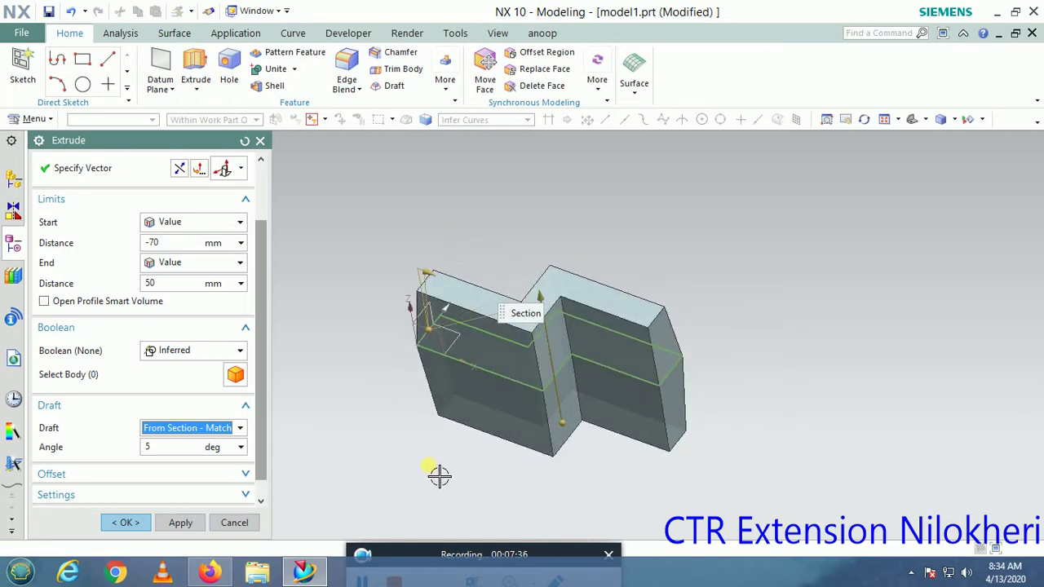
pyautogui.moveTo(438, 410); pyautogui.dragTo(432, 434, button='middle')
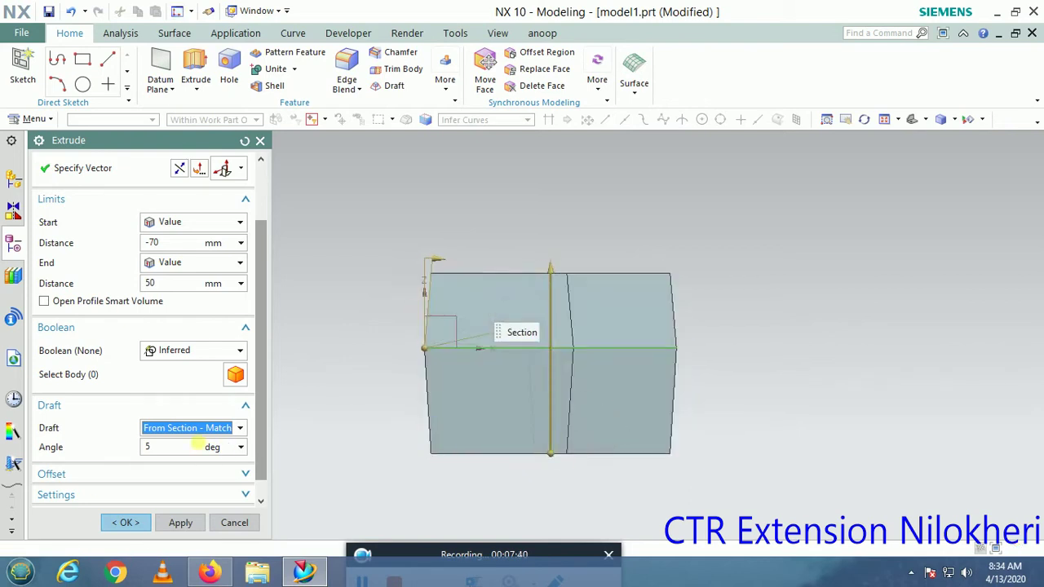
pyautogui.click(175, 432)
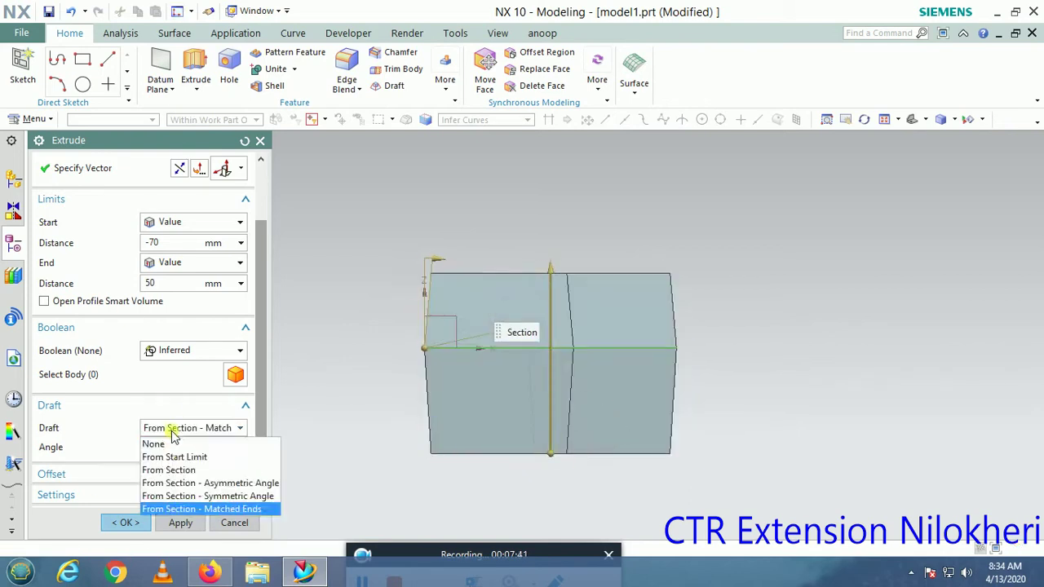
# Step: Try an asymmetric draft, then a symmetric draft at 10°
pyautogui.click(169, 484)
pyautogui.moveTo(455, 434); pyautogui.dragTo(481, 437)
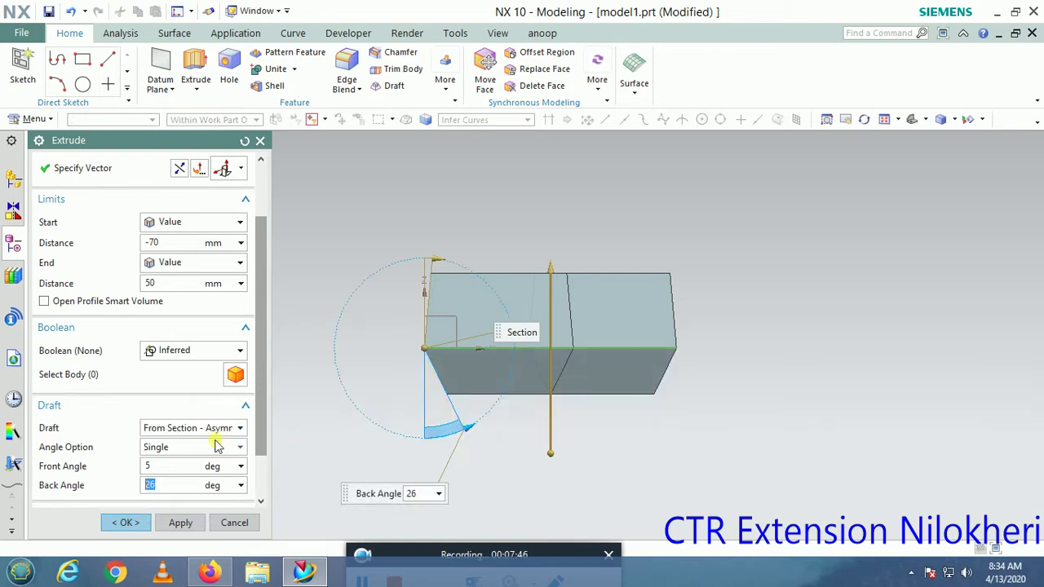
pyautogui.click(213, 429)
pyautogui.click(169, 498)
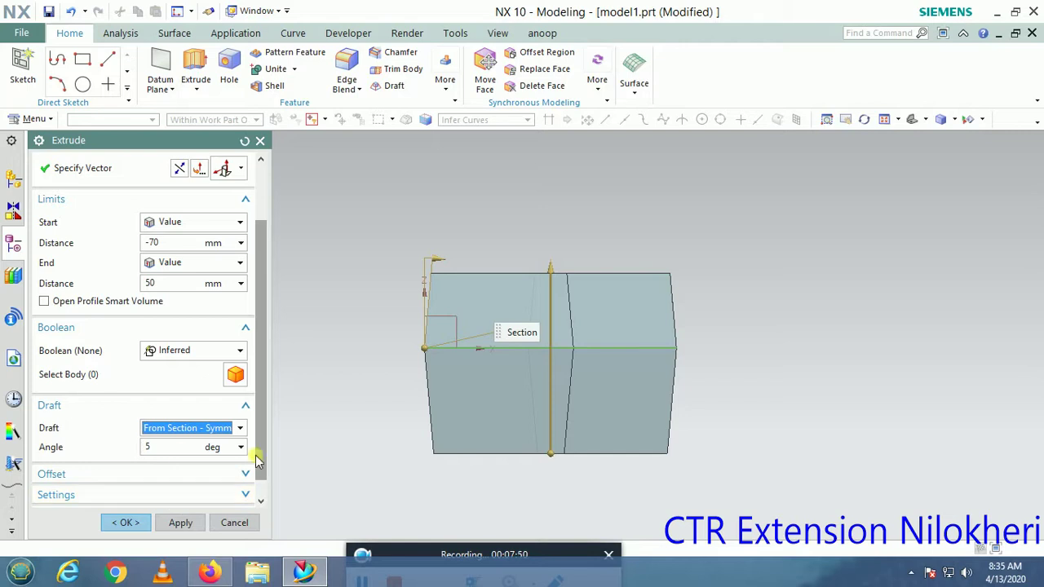
pyautogui.click(176, 453)
pyautogui.write('10')
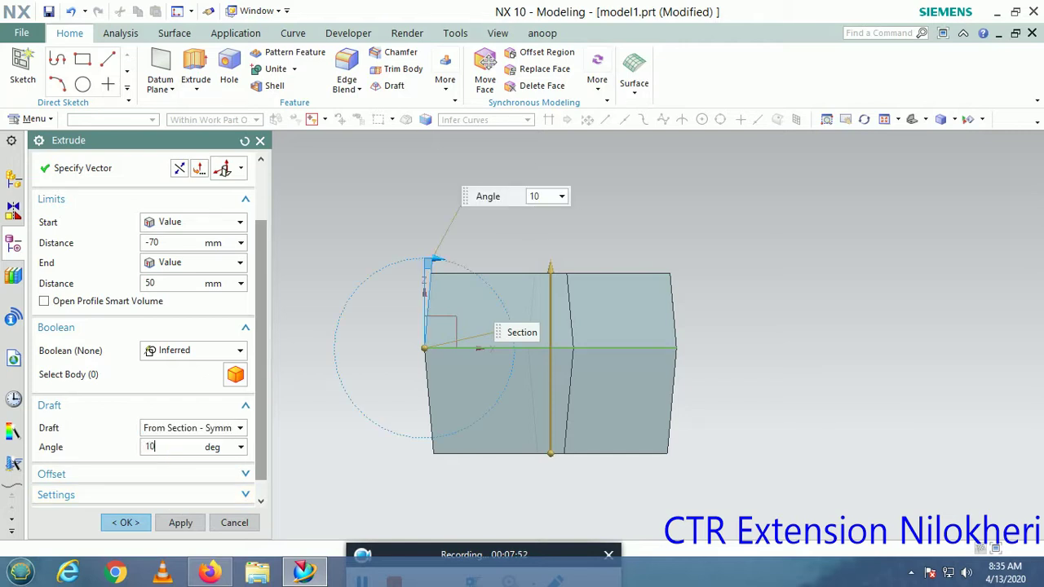
pyautogui.click(175, 449)
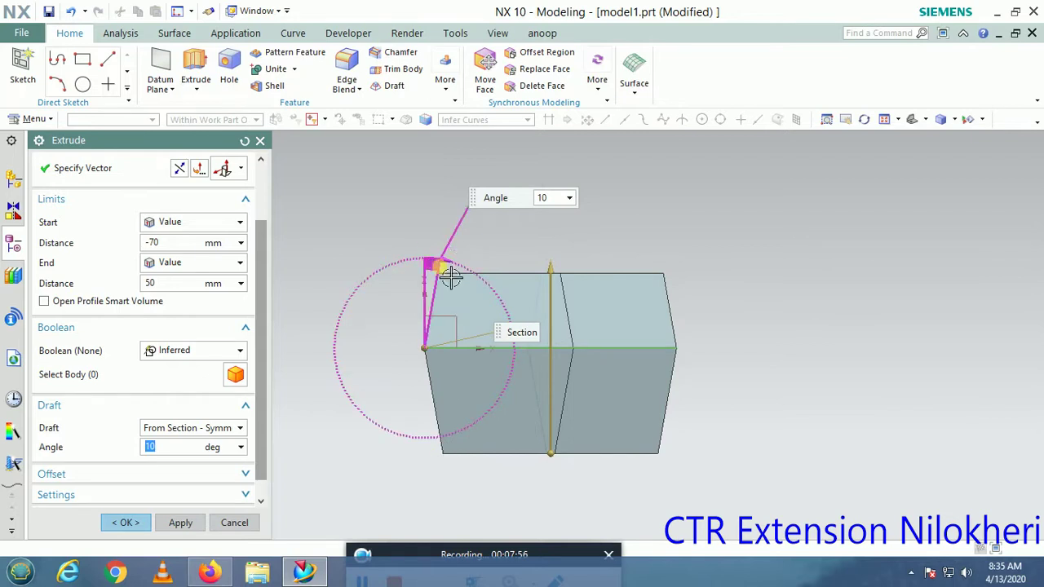
# Step: Try the Matched Ends draft, then set the draft to None
pyautogui.click(175, 427)
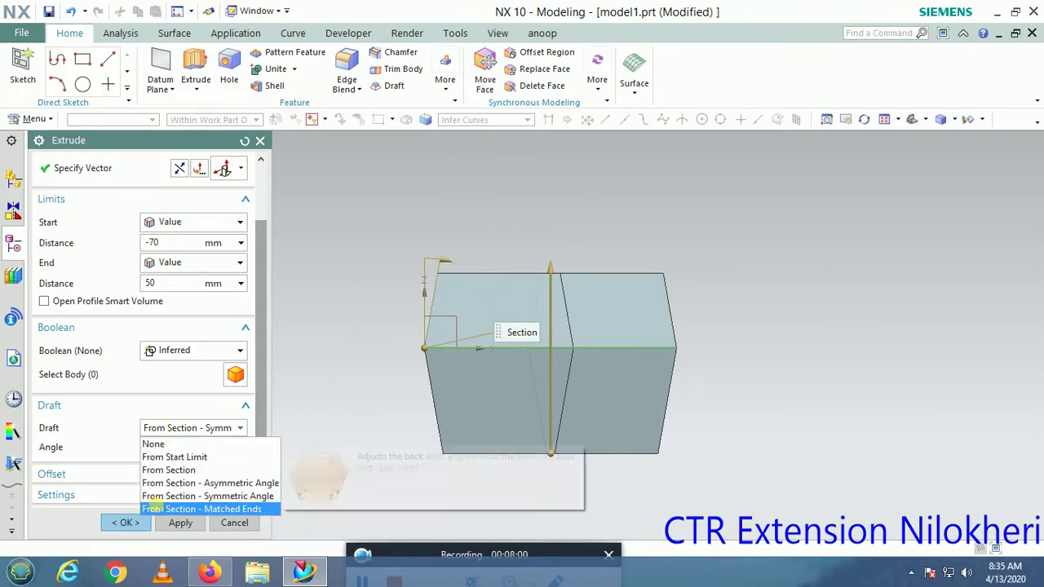
pyautogui.click(159, 509)
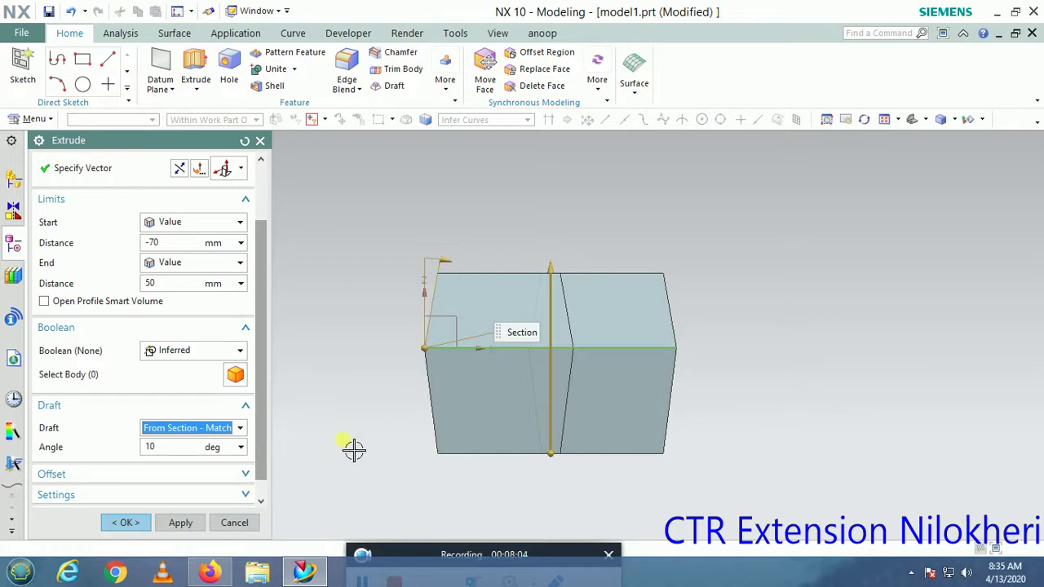
pyautogui.click(204, 433)
pyautogui.click(151, 439)
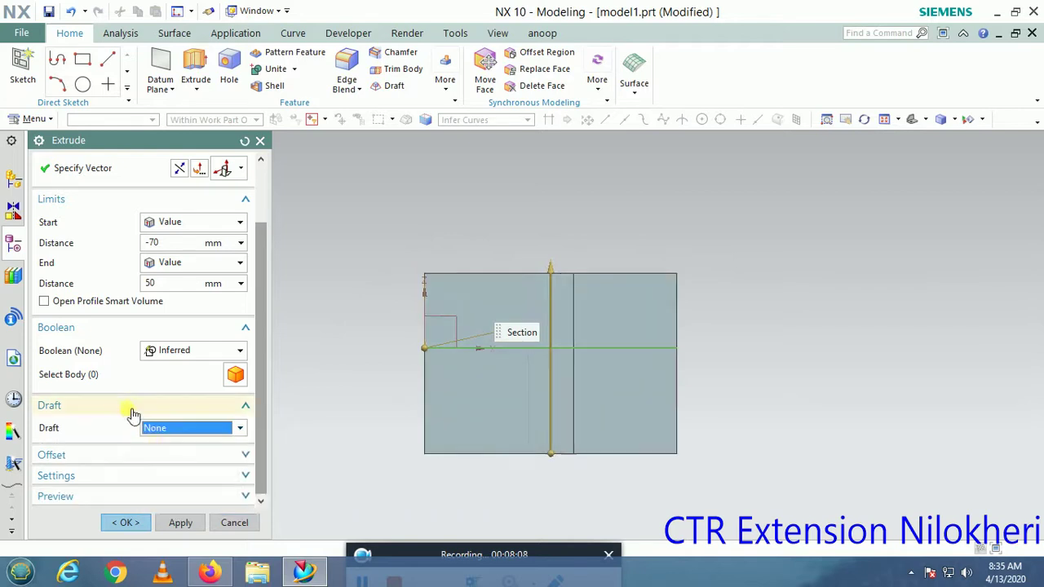
# Step: Expand the Offset settings, keeping the offset at None, and orbit to an isometric view
pyautogui.click(143, 455)
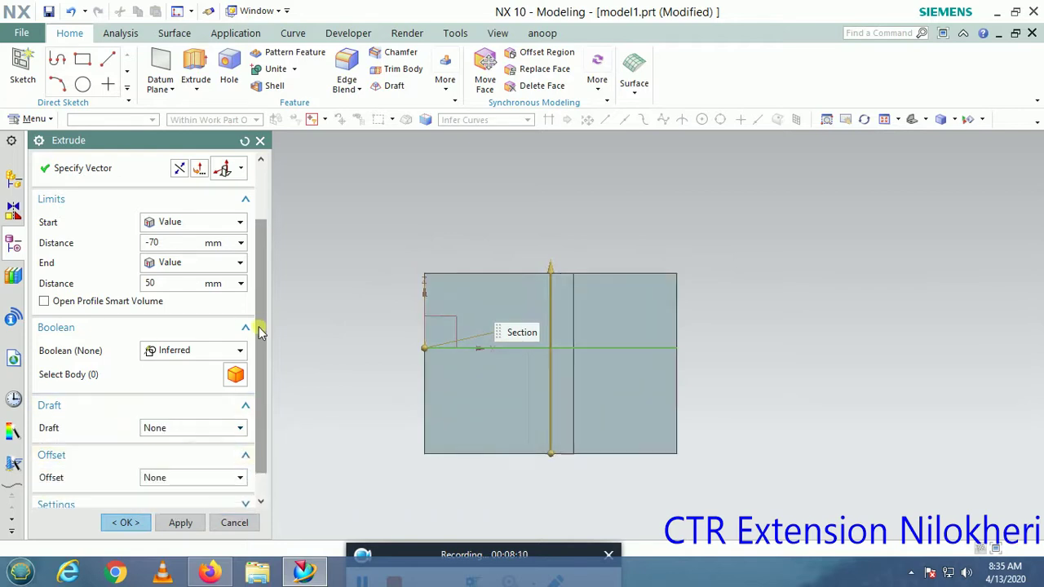
pyautogui.moveTo(259, 325); pyautogui.dragTo(262, 393)
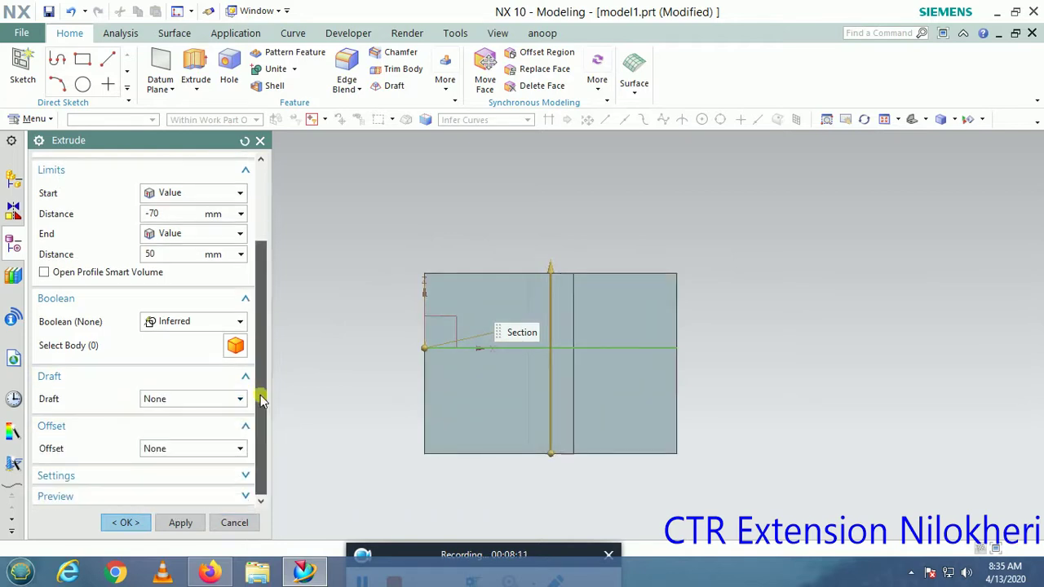
pyautogui.click(172, 448)
pyautogui.click(155, 465)
pyautogui.moveTo(378, 275); pyautogui.dragTo(330, 328, button='middle')
pyautogui.scroll(3, 571, 332)
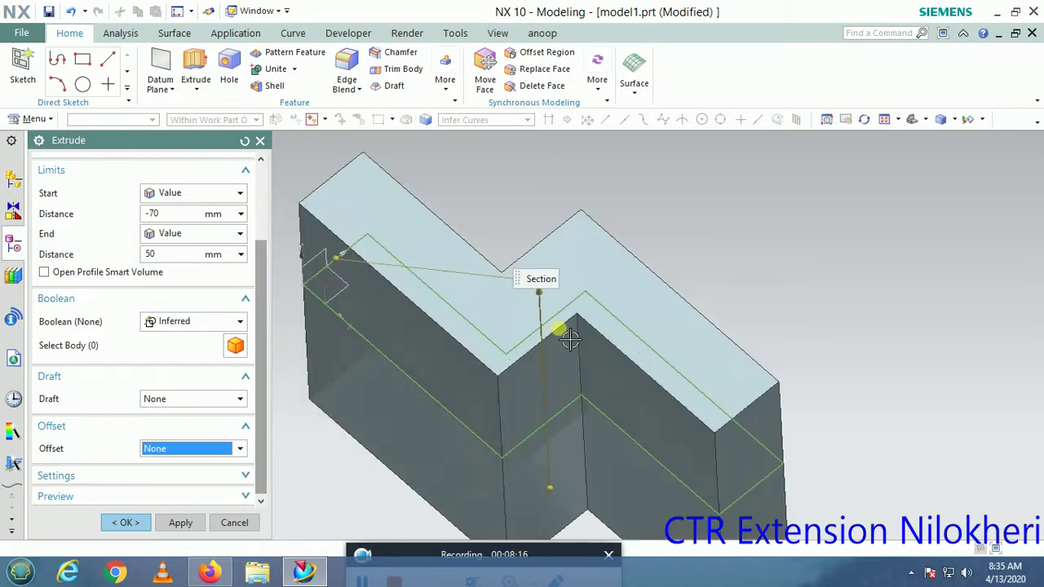
pyautogui.scroll(-1, 601, 305)
# Step: Set the offset to Single-Sided and view the part from the top
pyautogui.click(193, 455)
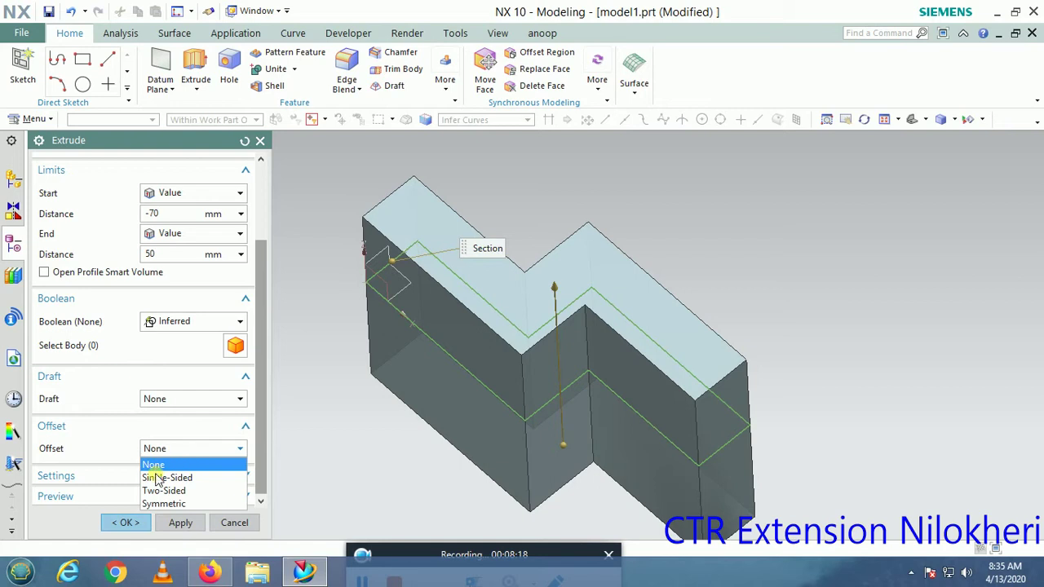
pyautogui.click(164, 479)
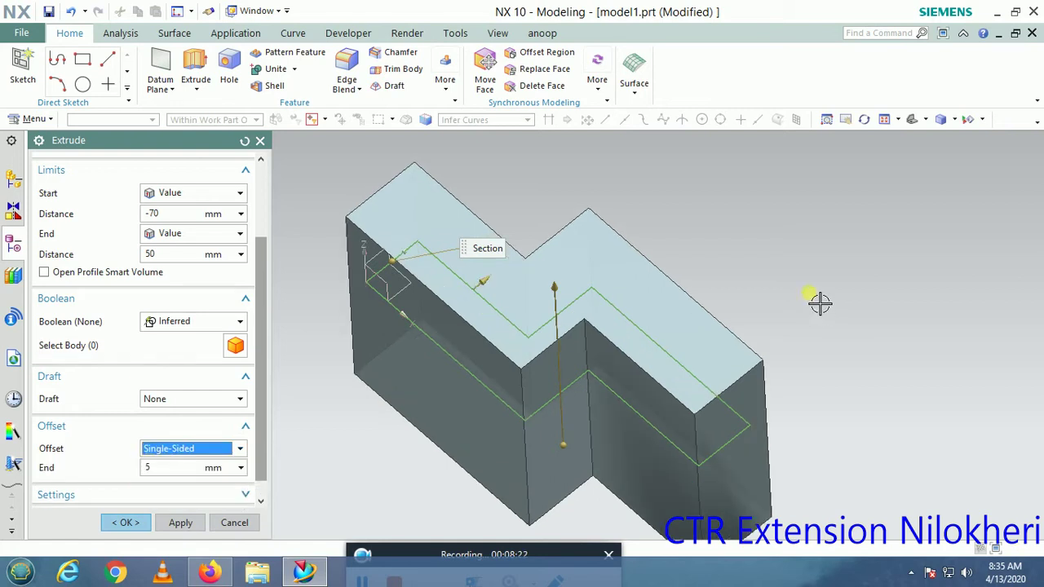
pyautogui.moveTo(811, 286); pyautogui.dragTo(815, 310, button='middle')
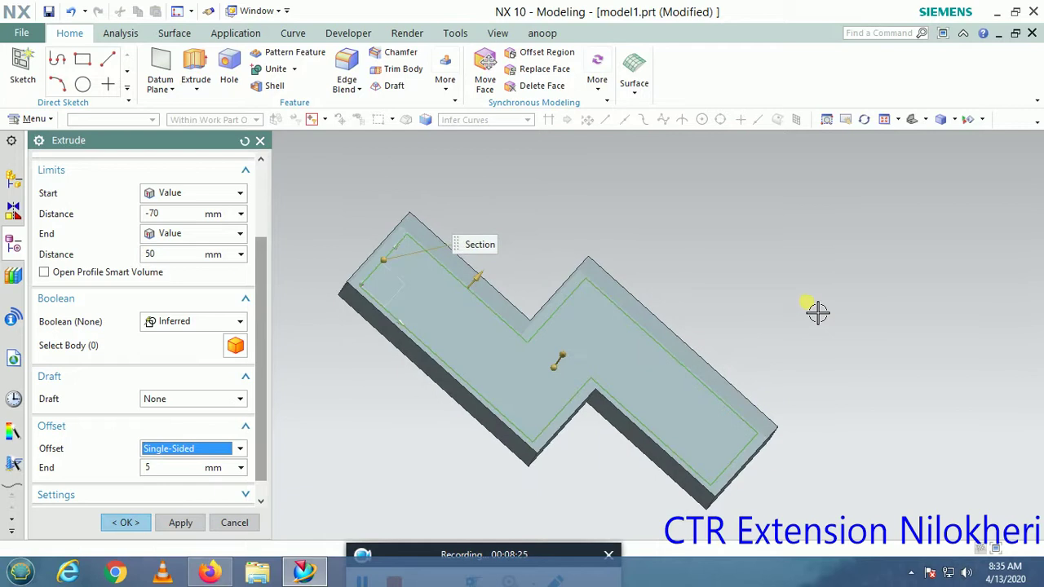
pyautogui.hotkey('ctrl', 'alt', 't')
pyautogui.scroll(2, 804, 310)
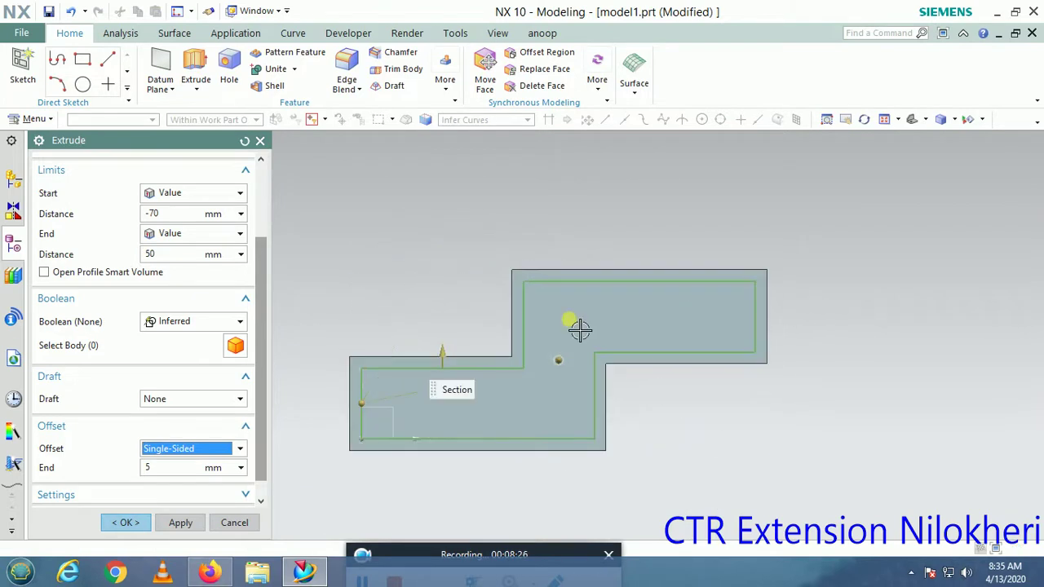
pyautogui.scroll(2, 541, 373)
pyautogui.scroll(2, 547, 253)
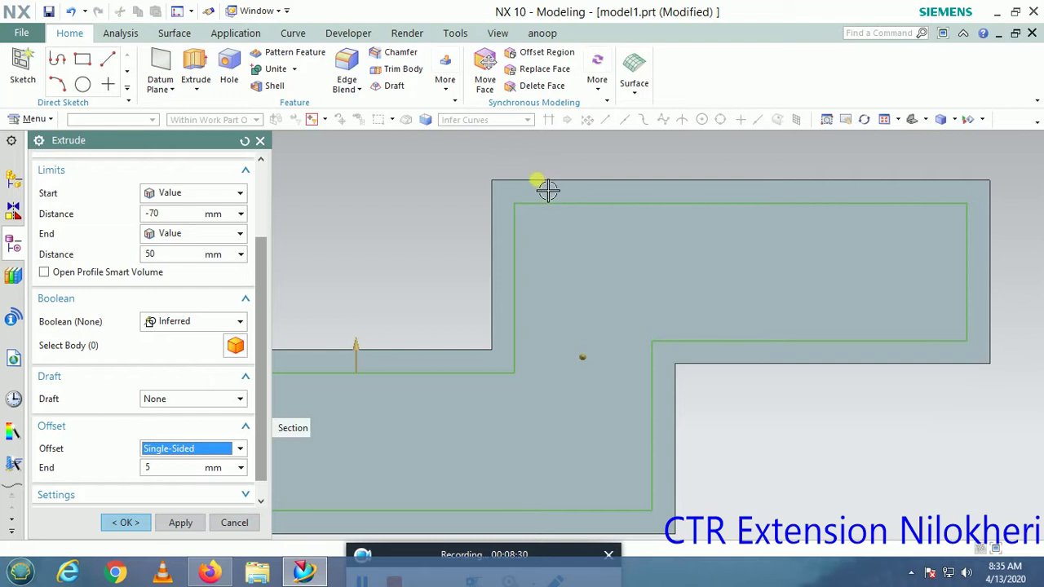
# Step: Give the offset an end of 5 mm outward, then make it Two-Sided
pyautogui.click(153, 468)
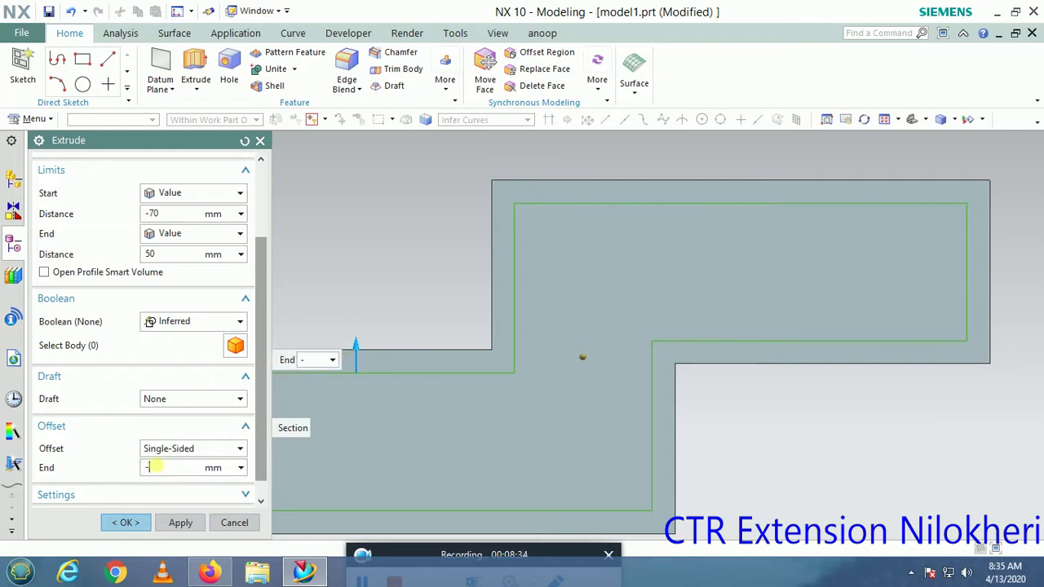
pyautogui.write('5')
pyautogui.press('Return')
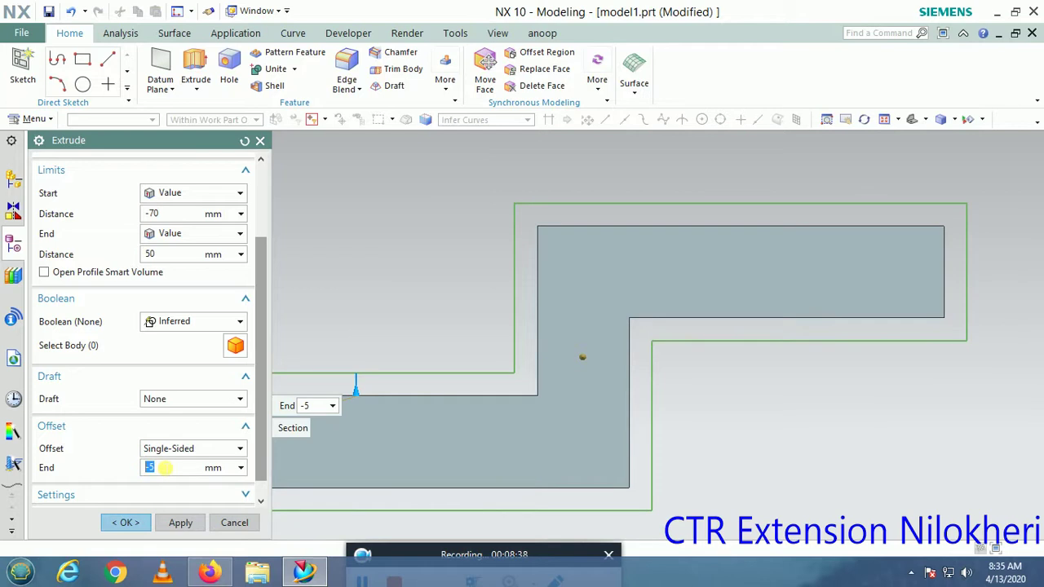
pyautogui.write('5')
pyautogui.press('Return')
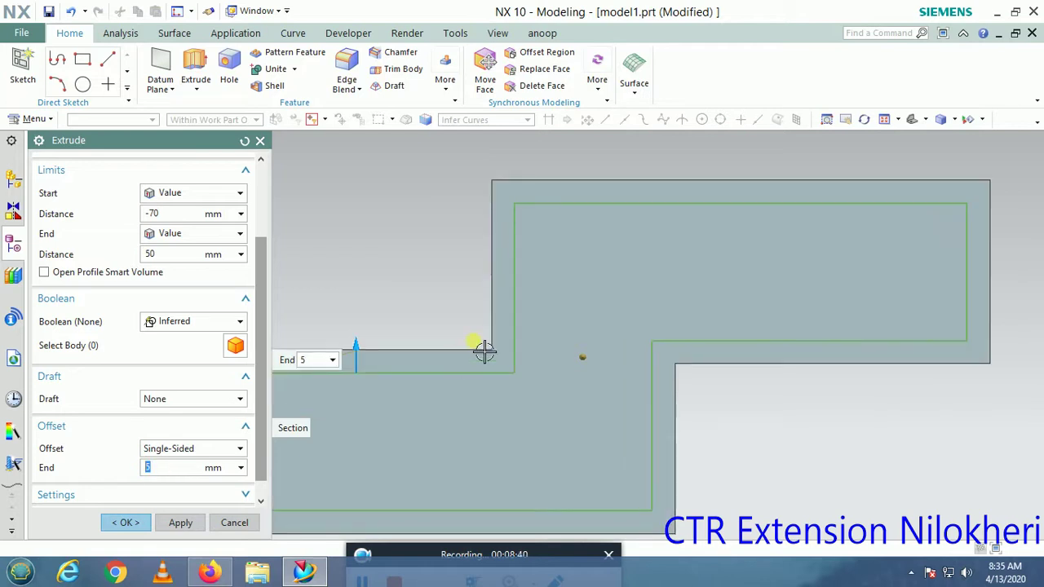
pyautogui.scroll(-3, 590, 274)
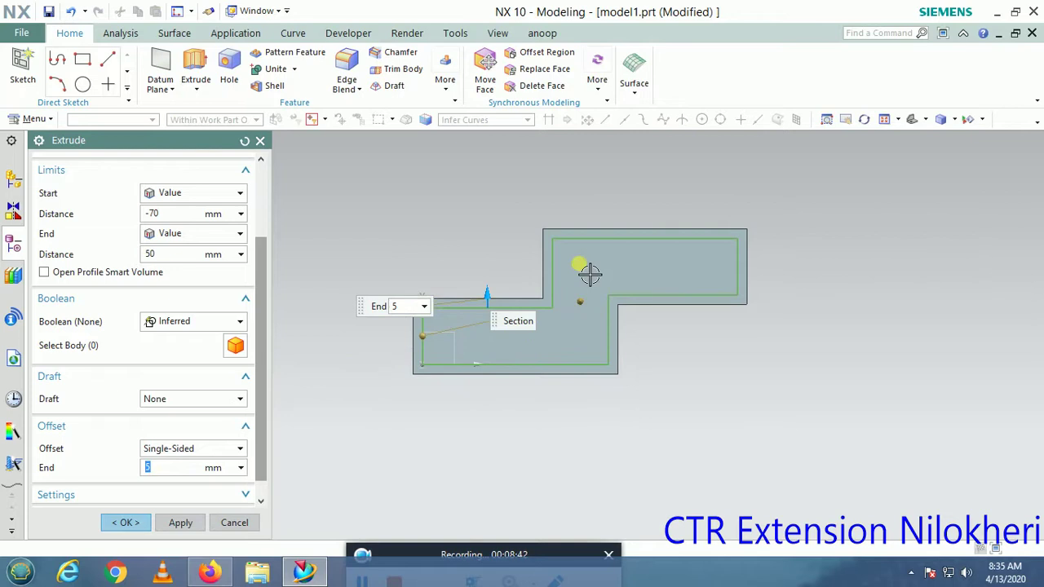
pyautogui.click(226, 454)
pyautogui.click(163, 492)
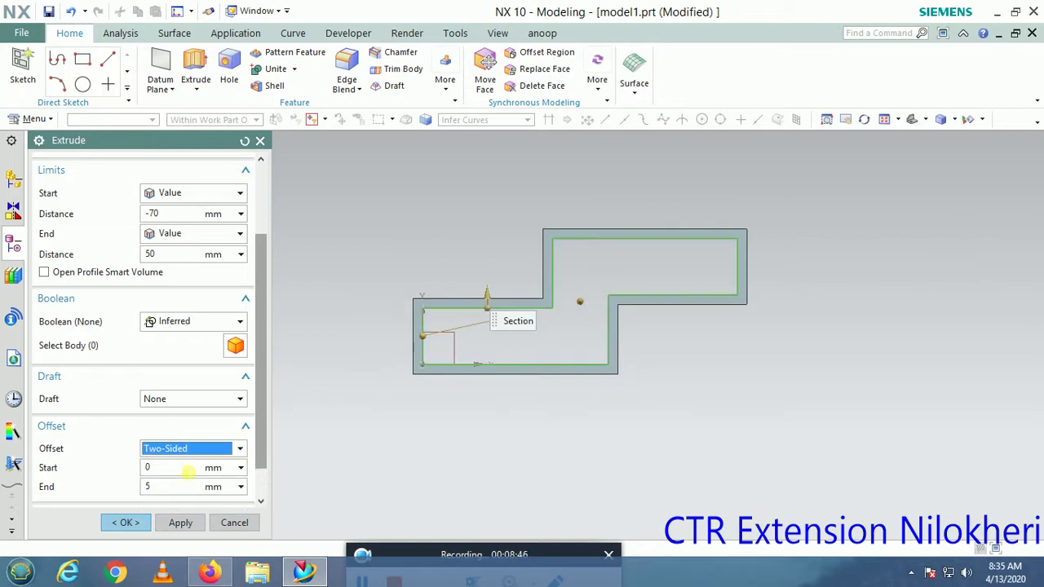
# Step: Set the two-sided offset start to -5 mm, keeping the end at 5 mm
pyautogui.scroll(3, 593, 284)
pyautogui.scroll(-2, 595, 274)
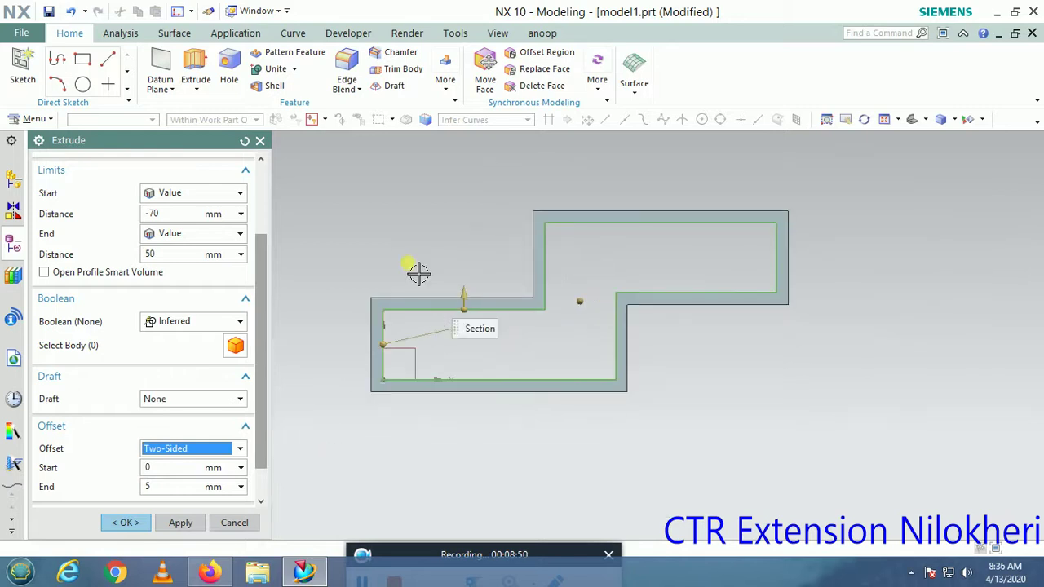
pyautogui.click(219, 449)
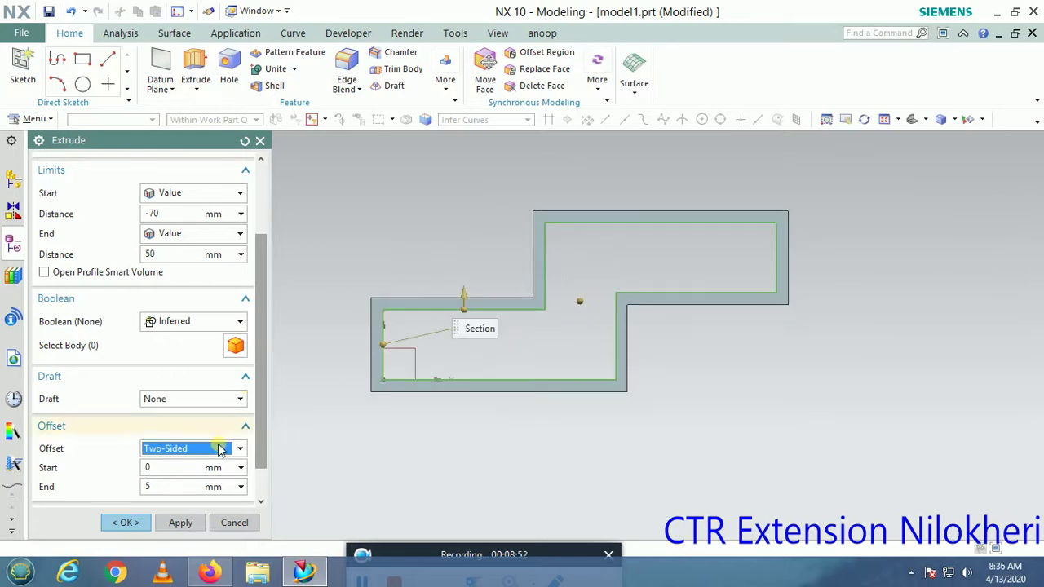
pyautogui.click(162, 468)
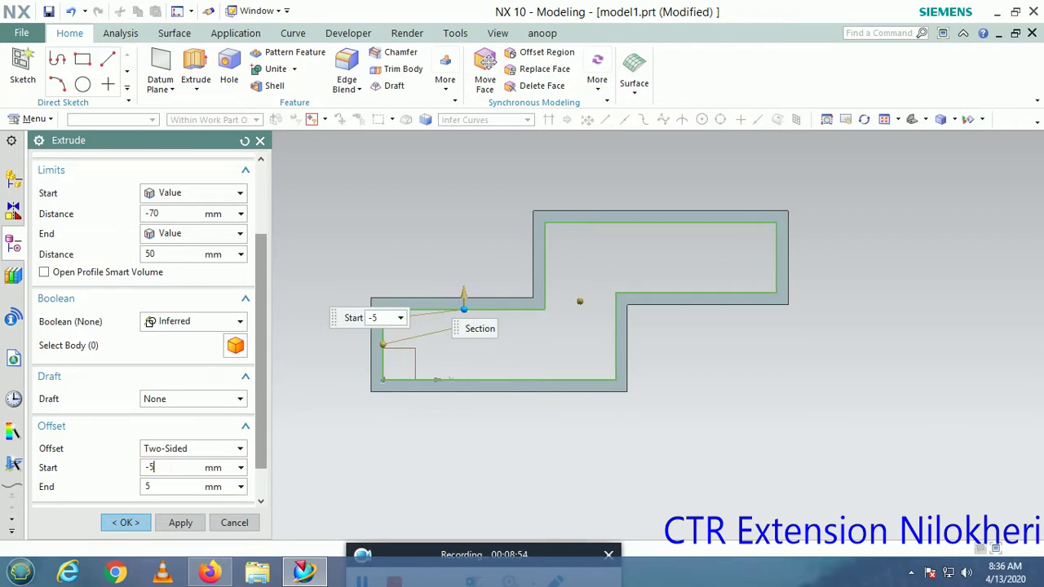
pyautogui.write('5')
pyautogui.press('Return')
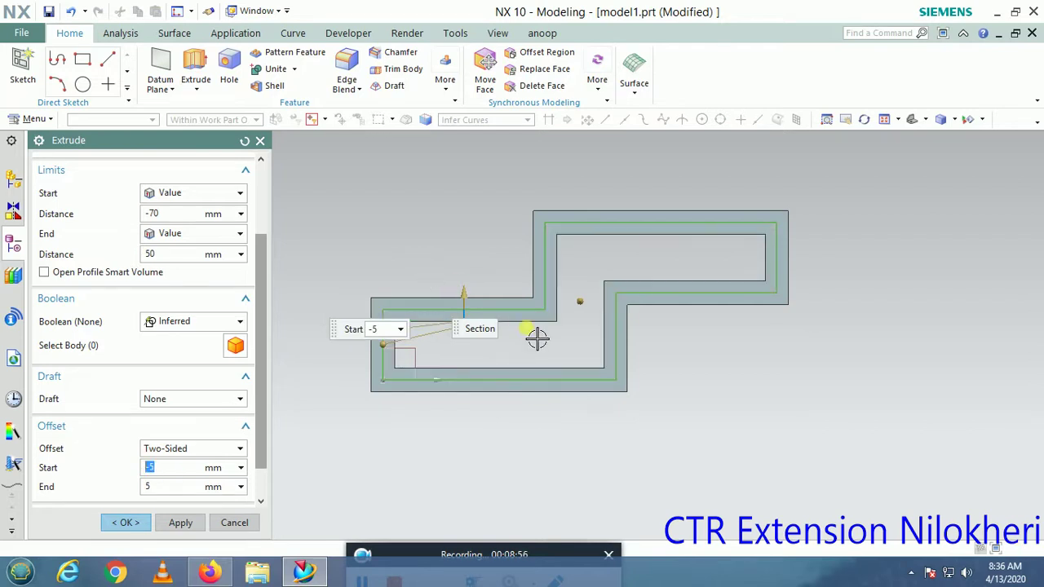
# Step: Switch the offset to Symmetric at 5 mm
pyautogui.scroll(3, 528, 330)
pyautogui.scroll(-2, 587, 269)
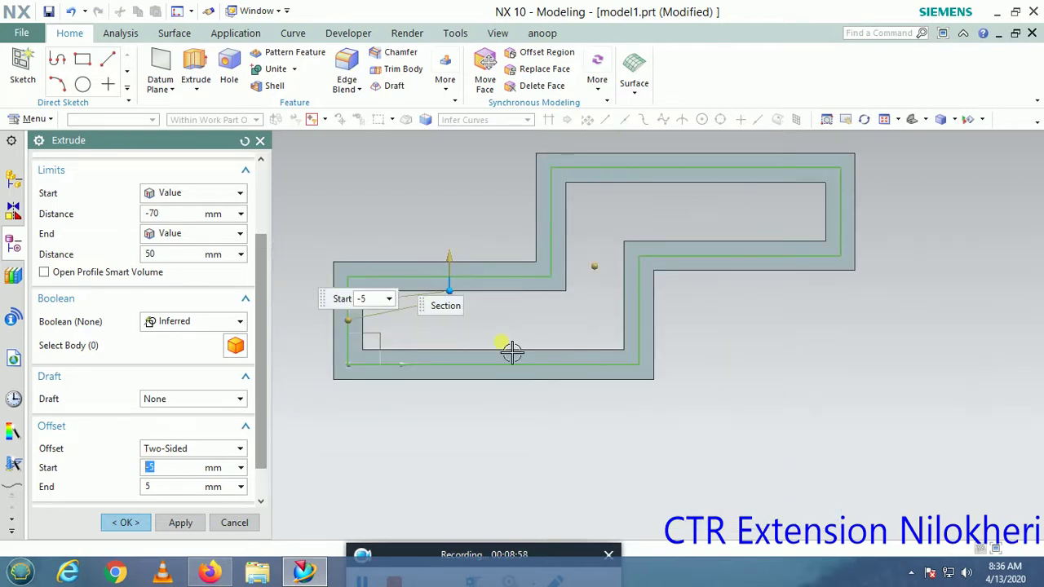
pyautogui.scroll(-1, 513, 353)
pyautogui.scroll(2, 508, 354)
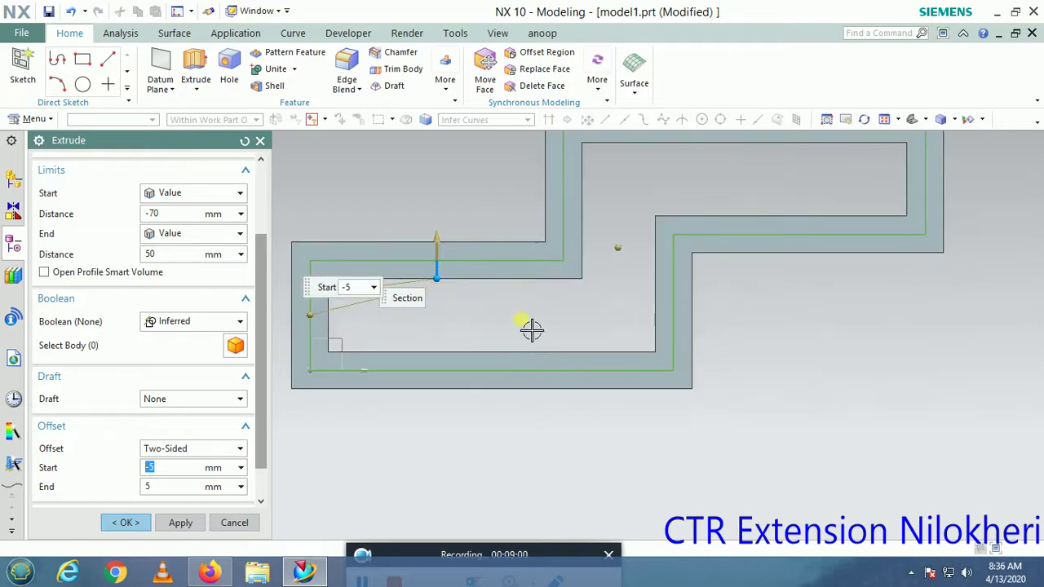
pyautogui.scroll(-2, 531, 329)
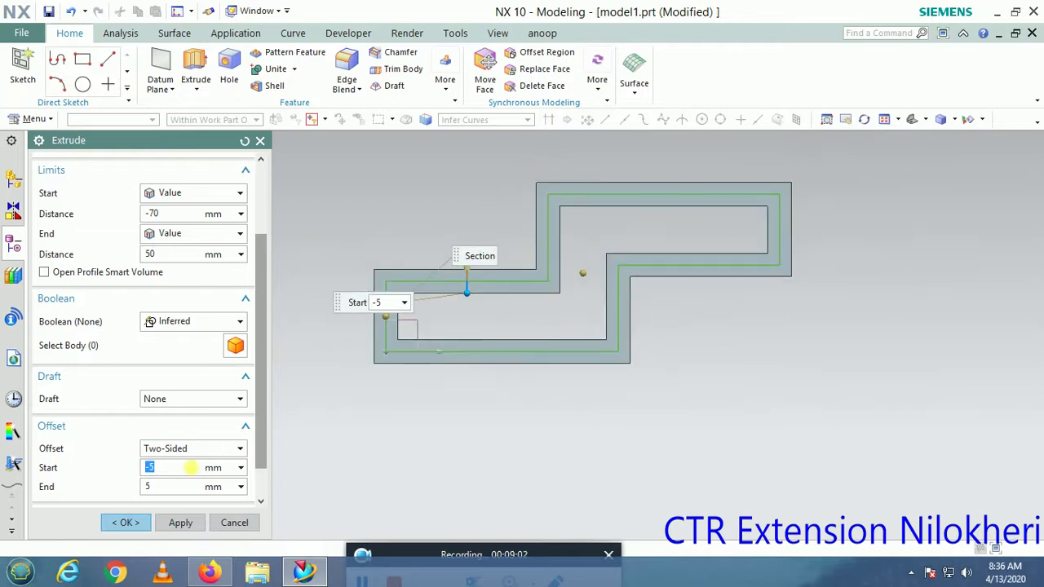
pyautogui.click(204, 447)
pyautogui.click(171, 505)
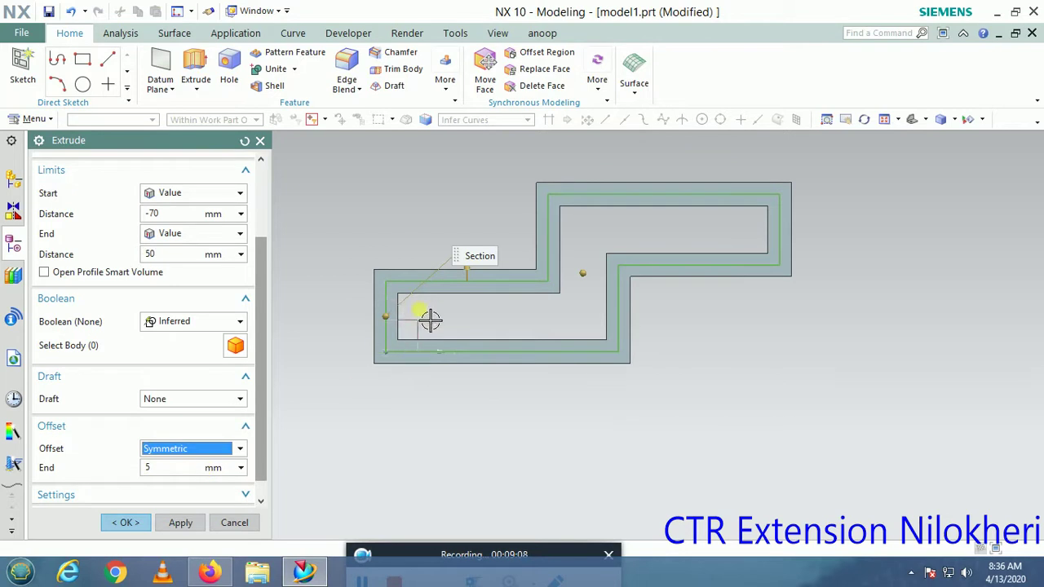
# Step: Try a 2 mm symmetric offset on the extrusion
pyautogui.scroll(3, 392, 295)
pyautogui.scroll(-2, 396, 294)
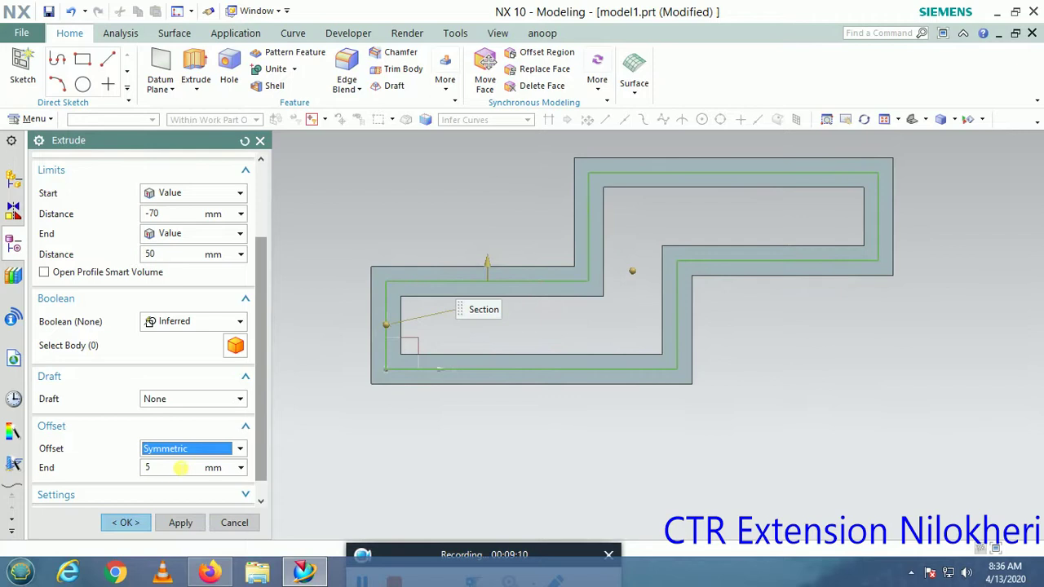
pyautogui.click(180, 467)
pyautogui.write('2')
pyautogui.press('Return')
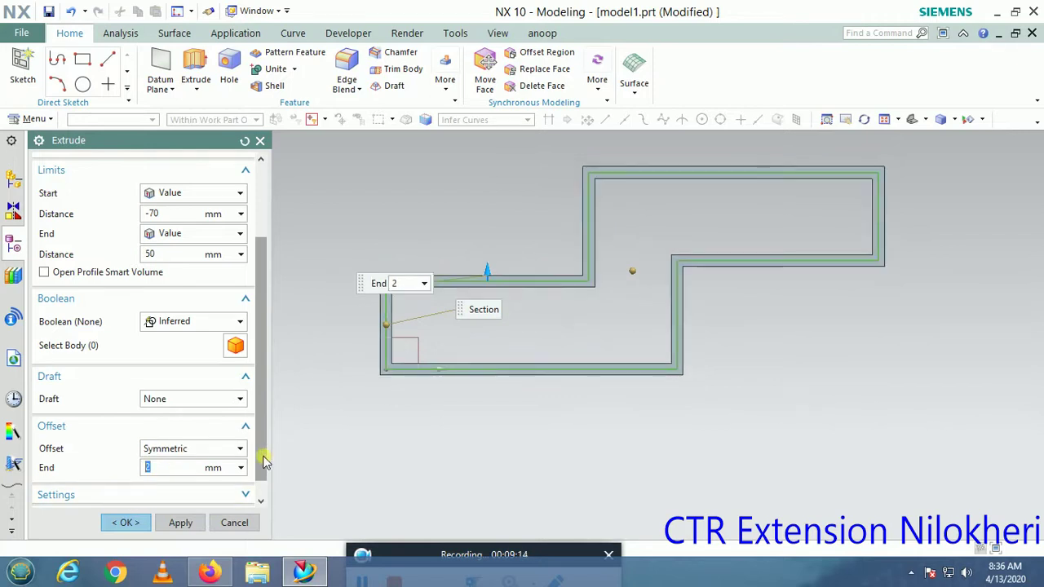
# Step: Set the offset back to None and expand the body type Settings
pyautogui.click(260, 501)
pyautogui.click(200, 429)
pyautogui.click(151, 444)
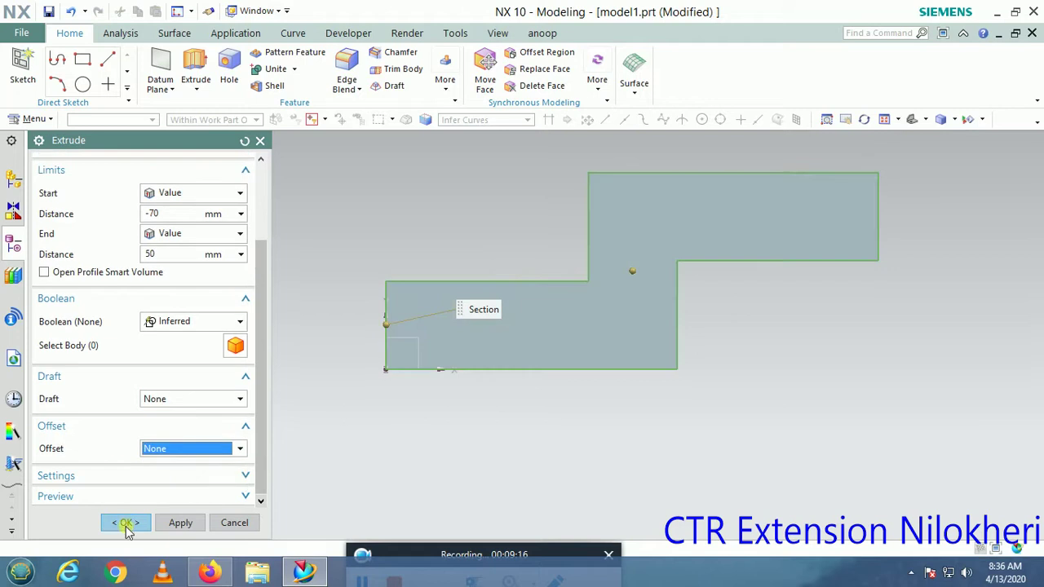
pyautogui.click(123, 483)
pyautogui.click(167, 471)
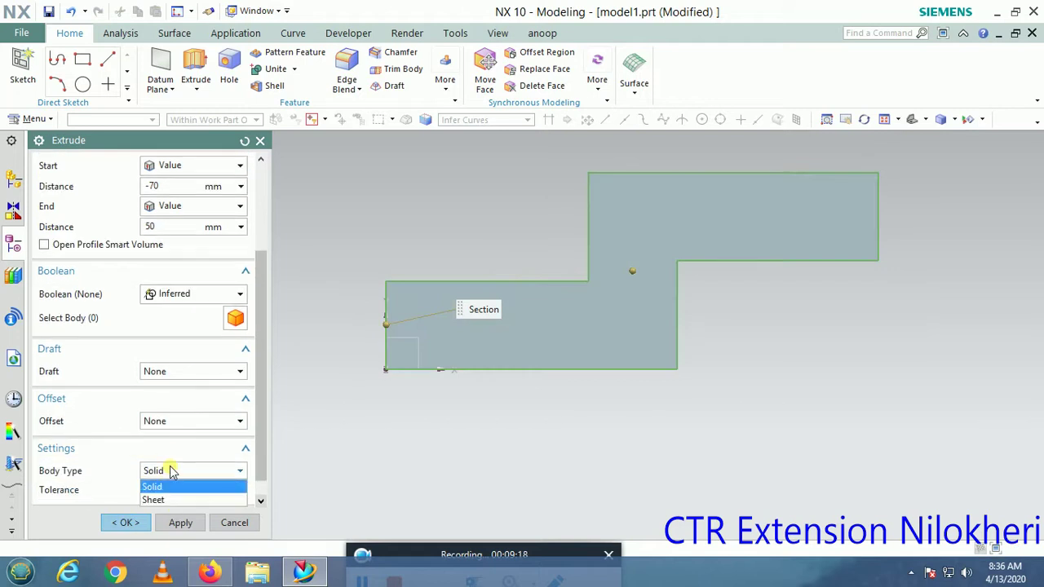
# Step: Preview the extrusion as a Sheet body, revert to Solid, and create the Z-shaped extrusion
pyautogui.click(151, 500)
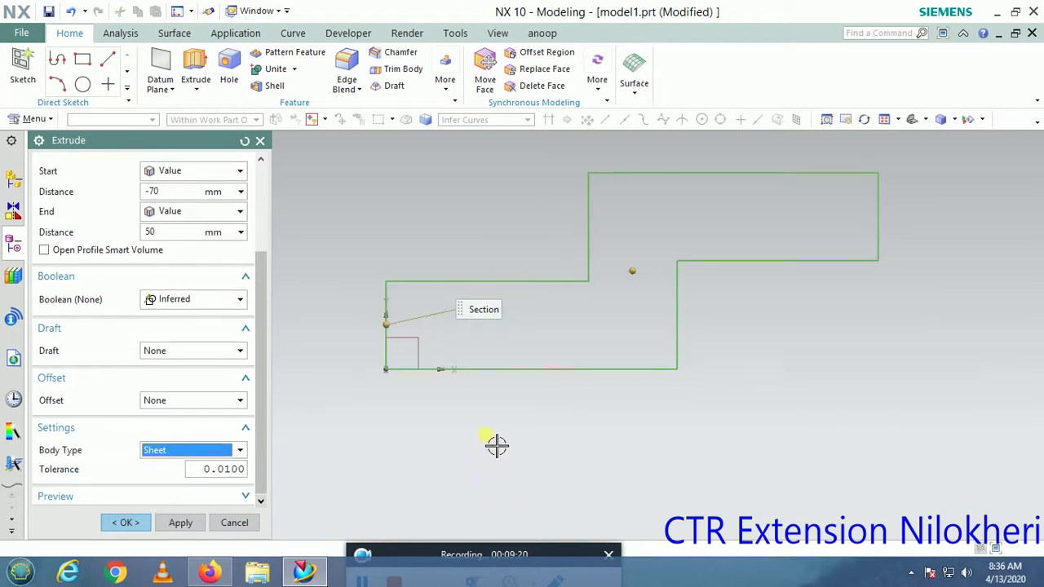
pyautogui.moveTo(496, 445); pyautogui.dragTo(482, 457, button='middle')
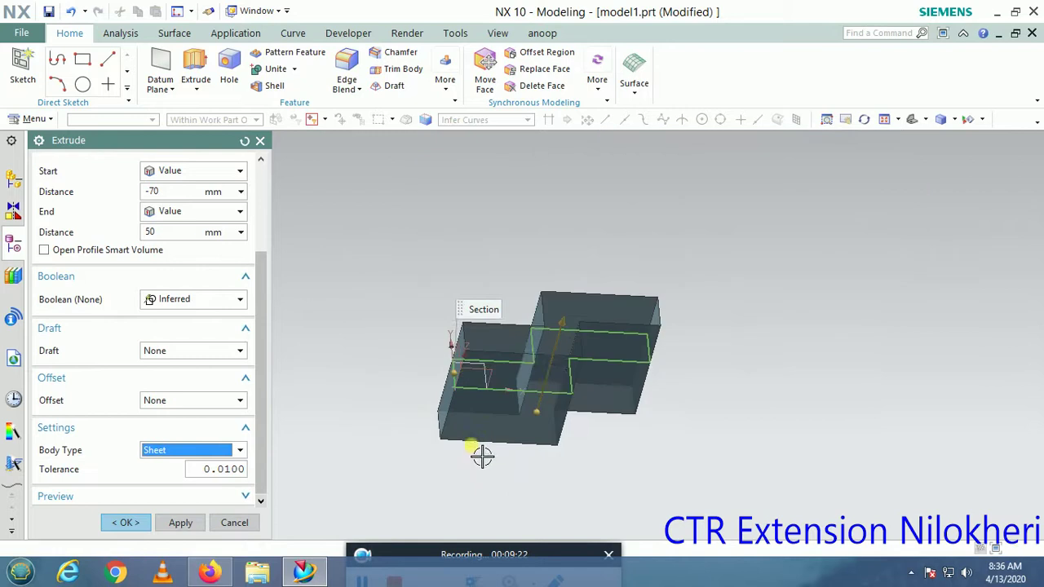
pyautogui.moveTo(354, 345)
pyautogui.mouseDown(button='middle')
pyautogui.moveTo(367, 387)
pyautogui.moveTo(371, 367)
pyautogui.moveTo(337, 385)
pyautogui.moveTo(363, 391)
pyautogui.moveTo(423, 443)
pyautogui.moveTo(427, 415)
pyautogui.moveTo(366, 404)
pyautogui.moveTo(350, 373)
pyautogui.mouseUp(button='middle')
pyautogui.click(216, 451)
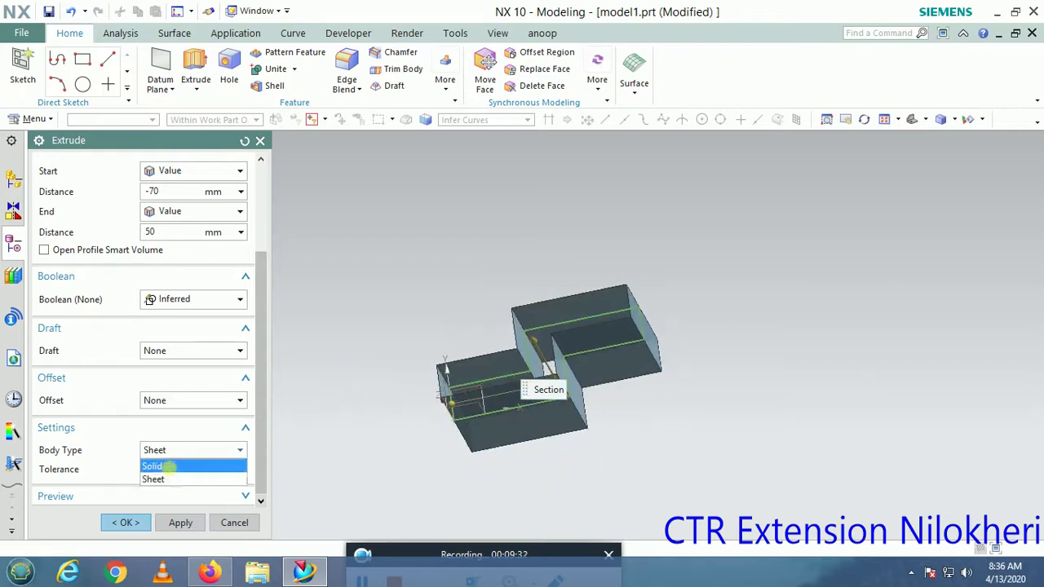
pyautogui.click(166, 466)
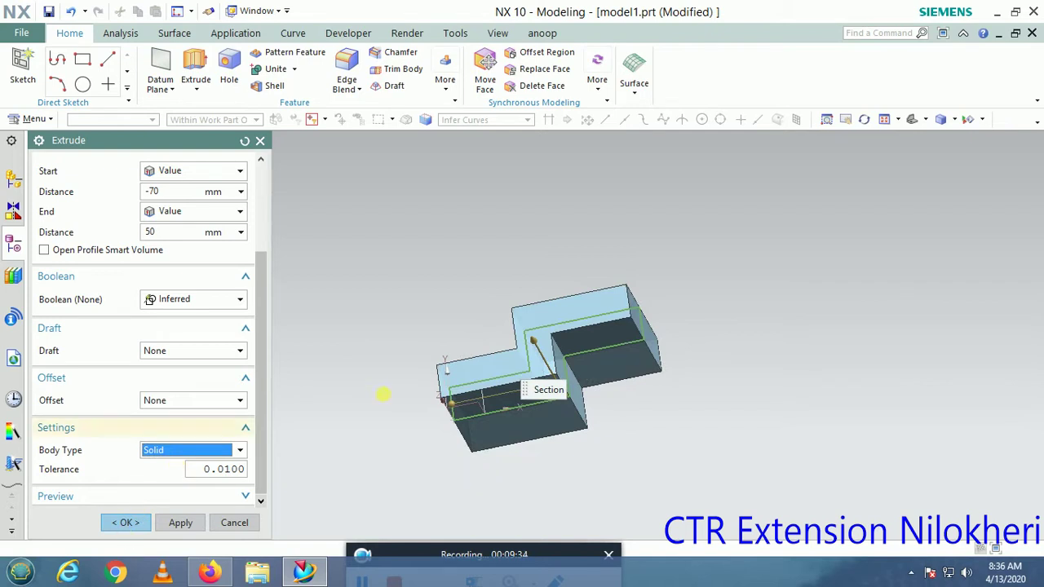
pyautogui.moveTo(427, 354)
pyautogui.mouseDown(button='middle')
pyautogui.moveTo(459, 377)
pyautogui.moveTo(410, 361)
pyautogui.moveTo(422, 380)
pyautogui.mouseUp(button='middle')
pyautogui.click(126, 523)
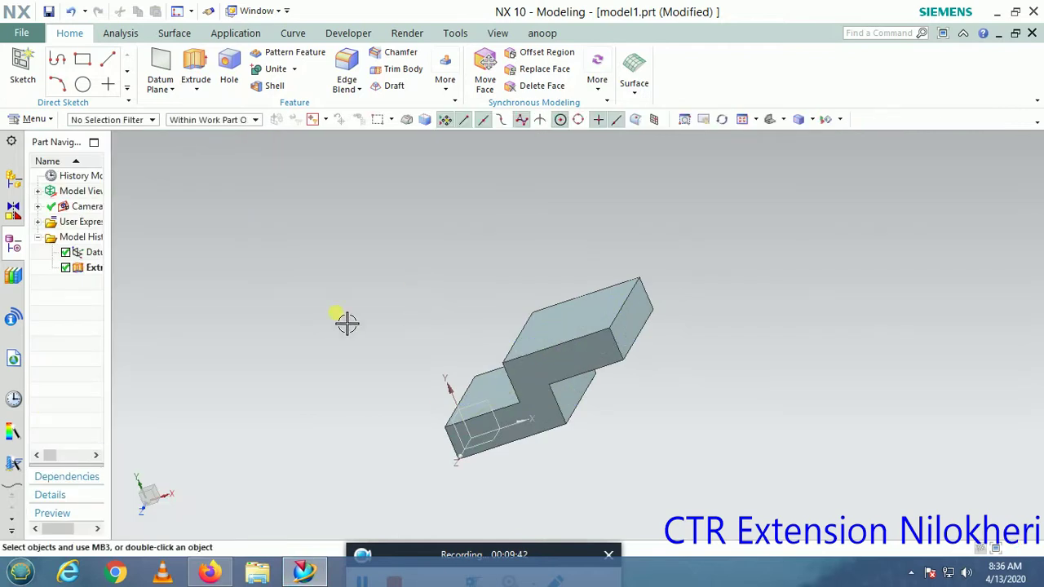
# Step: Start a new extrusion sketched on the top face of the higher block
pyautogui.moveTo(335, 300)
pyautogui.mouseDown(button='middle')
pyautogui.moveTo(384, 307)
pyautogui.moveTo(334, 299)
pyautogui.moveTo(353, 305)
pyautogui.mouseUp(button='middle')
pyautogui.click(196, 73)
pyautogui.click(594, 320)
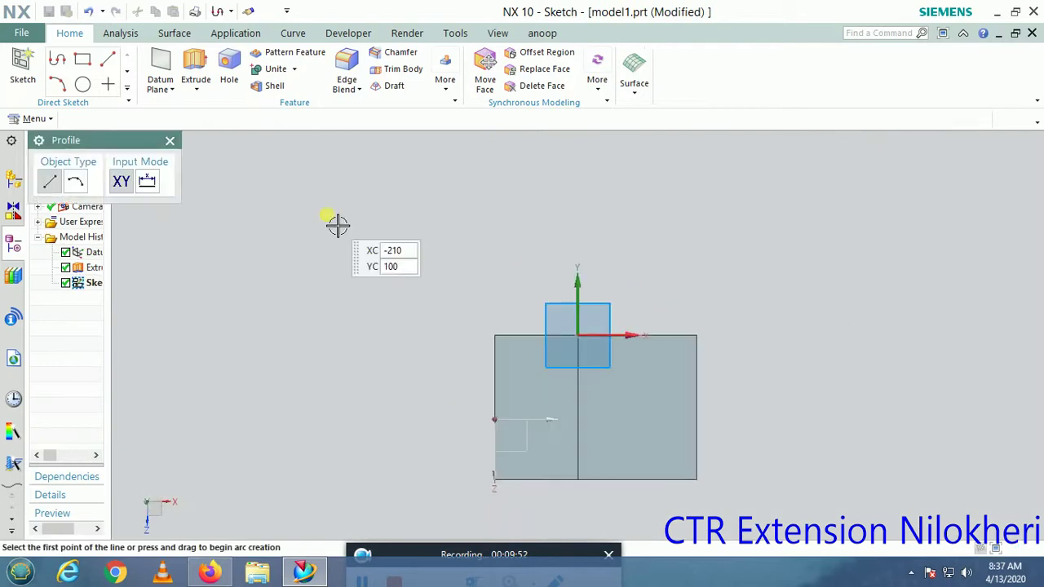
# Step: Draw a 28 mm diameter circle on that face and finish the sketch
pyautogui.scroll(3, 450, 357)
pyautogui.click(326, 65)
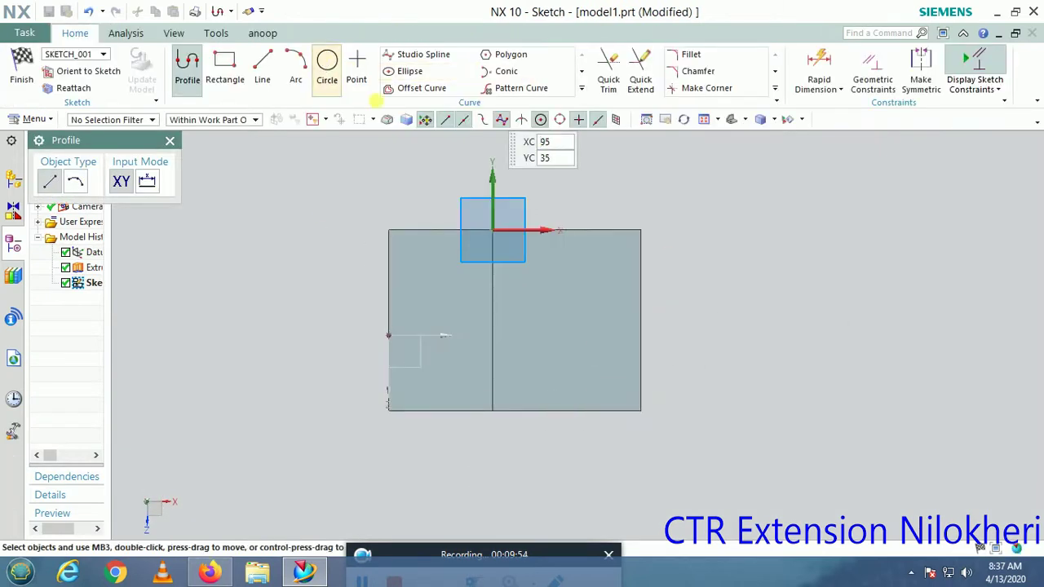
pyautogui.scroll(2, 576, 361)
pyautogui.click(567, 278)
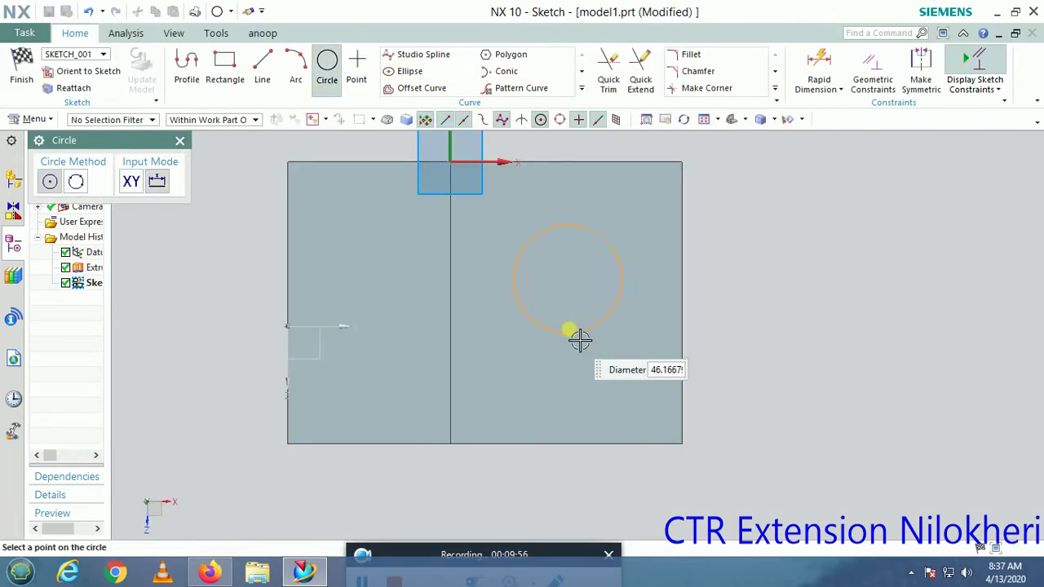
pyautogui.click(569, 313)
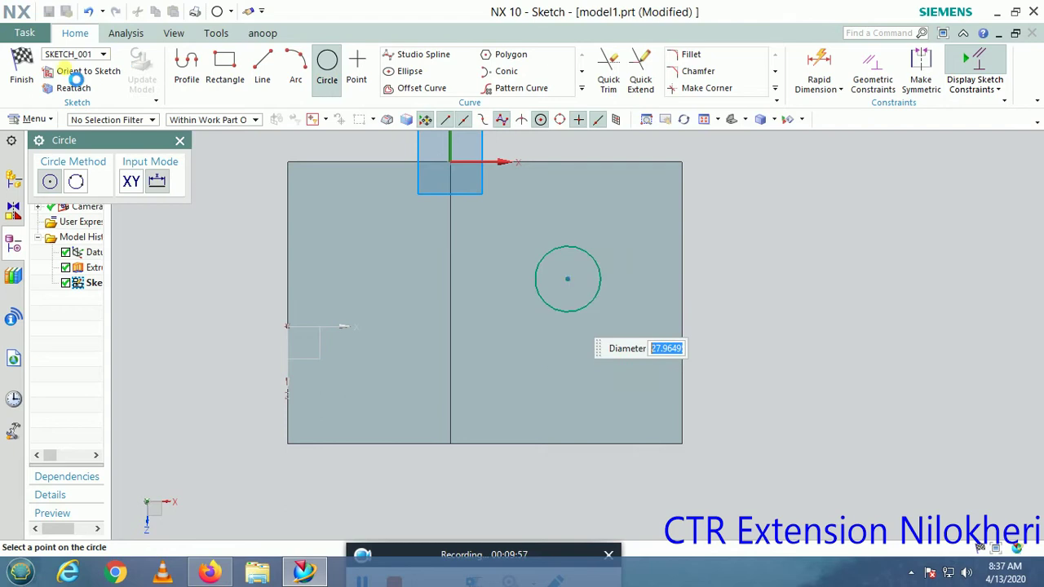
pyautogui.click(21, 69)
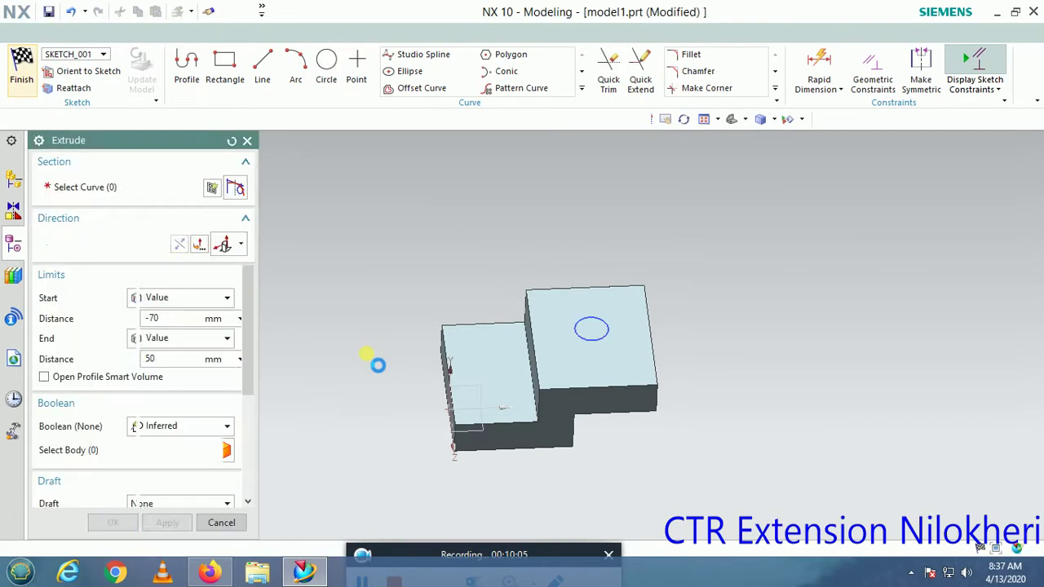
# Step: Set the cylinder's extrusion start to 0, leaving Boolean as Inferred
pyautogui.moveTo(409, 365); pyautogui.dragTo(389, 342, button='middle')
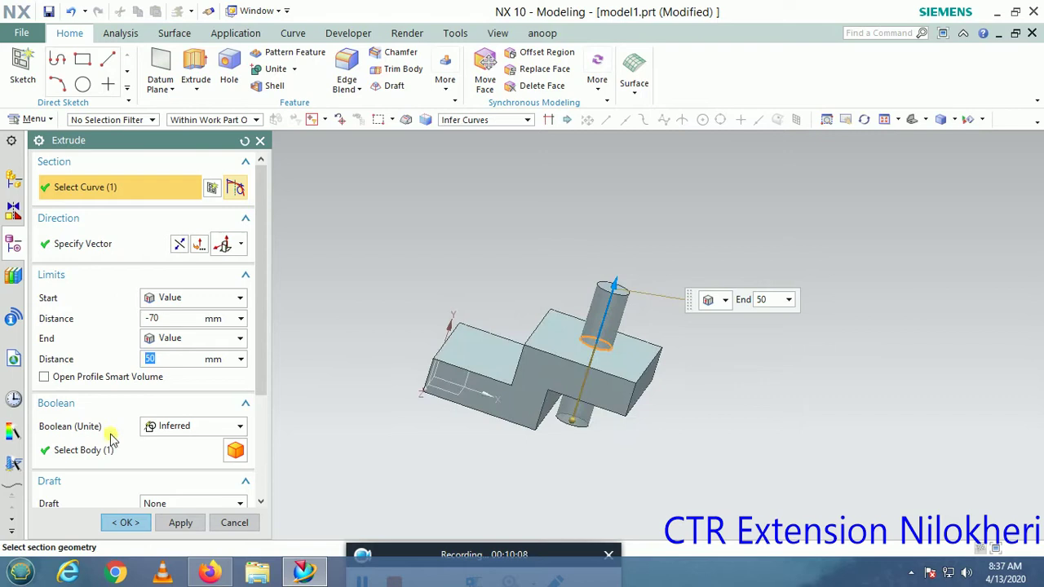
pyautogui.click(194, 430)
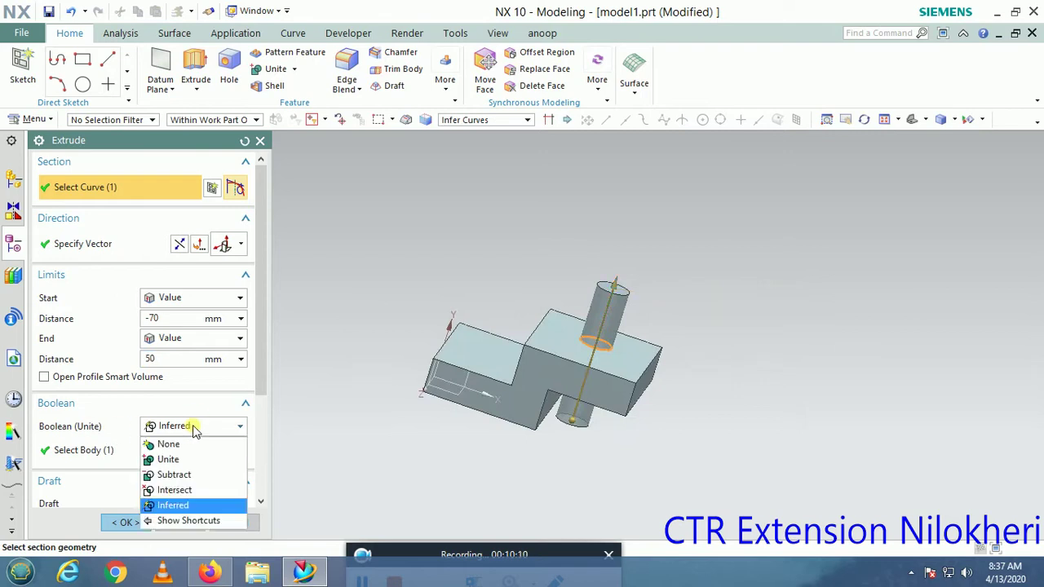
pyautogui.click(173, 502)
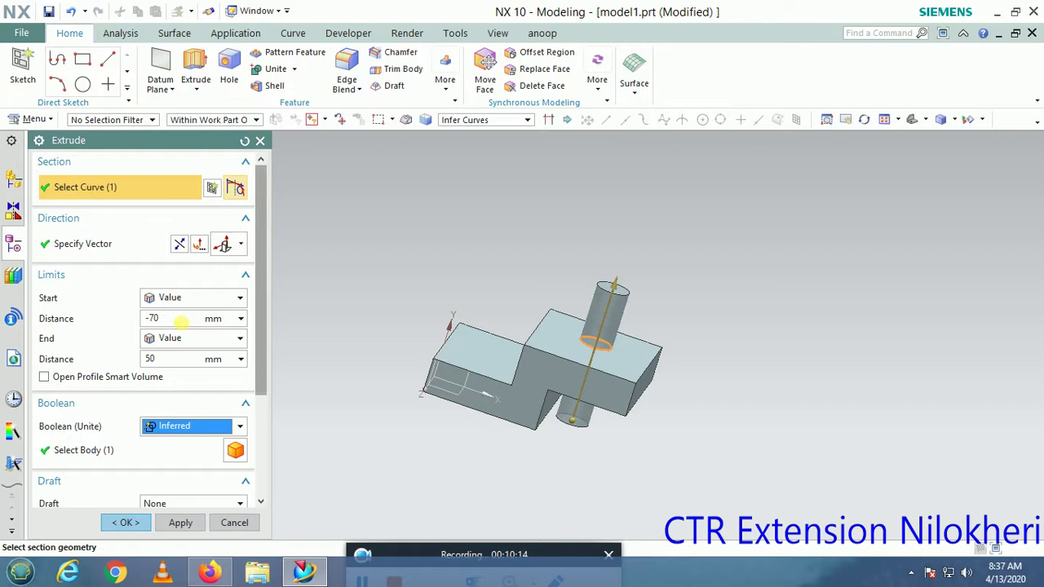
pyautogui.click(181, 320)
pyautogui.write('0')
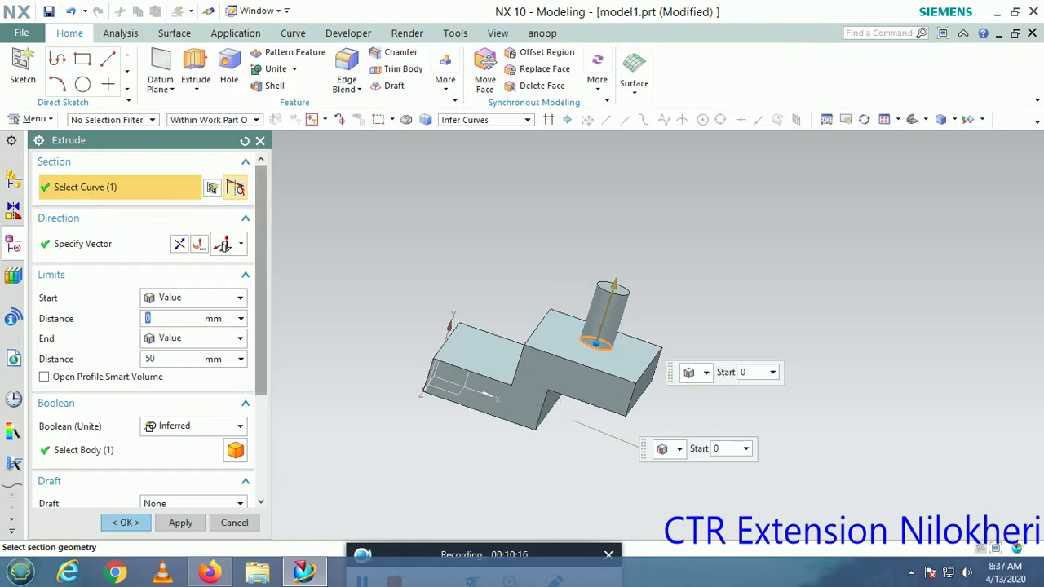
pyautogui.moveTo(564, 374); pyautogui.dragTo(626, 306, button='middle')
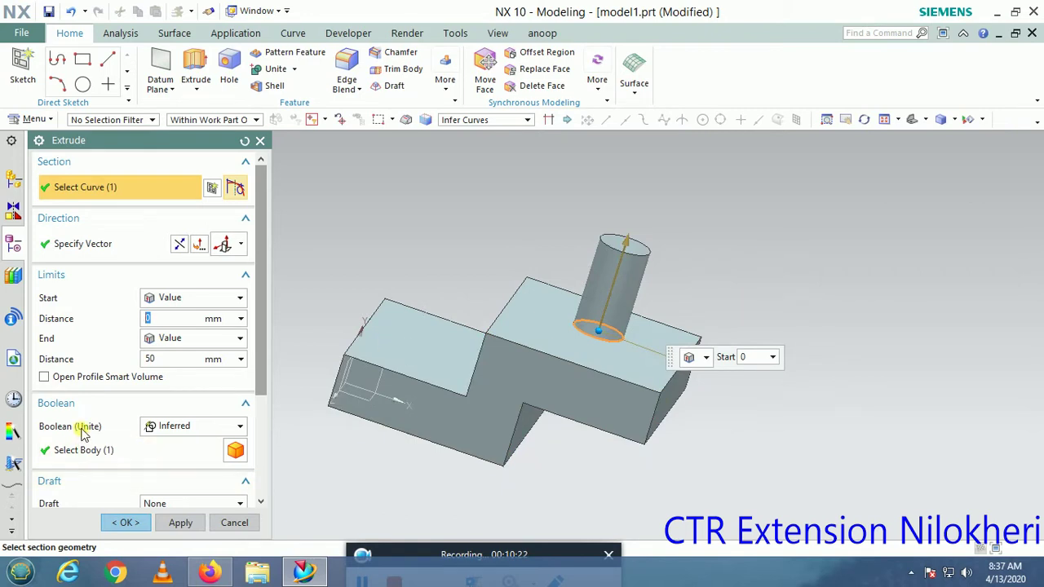
# Step: Try uniting the cylinder with the block, then set Boolean to Subtract
pyautogui.click(184, 428)
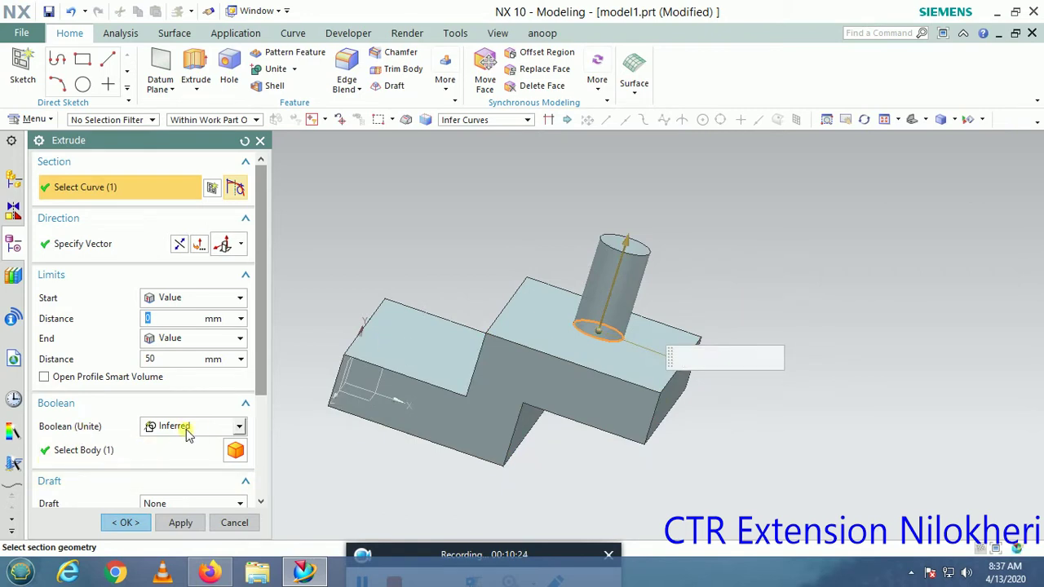
pyautogui.click(161, 467)
pyautogui.click(628, 274)
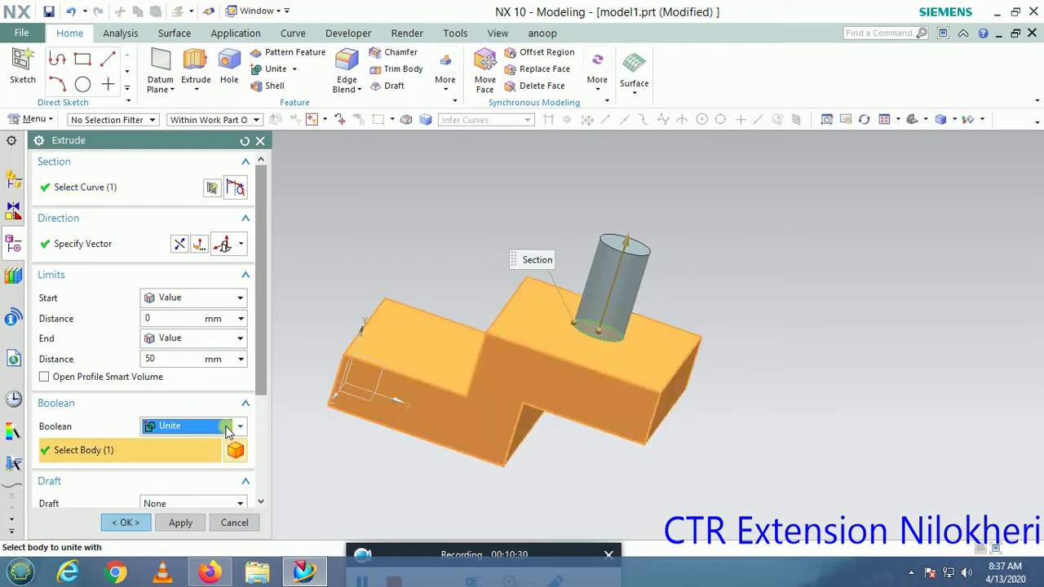
pyautogui.click(226, 427)
pyautogui.click(162, 472)
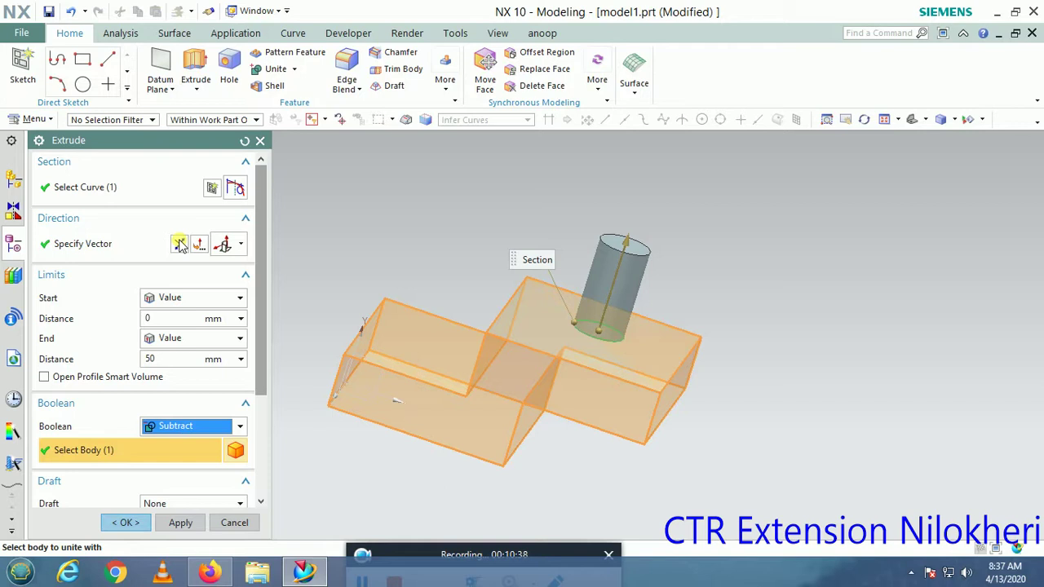
pyautogui.click(219, 430)
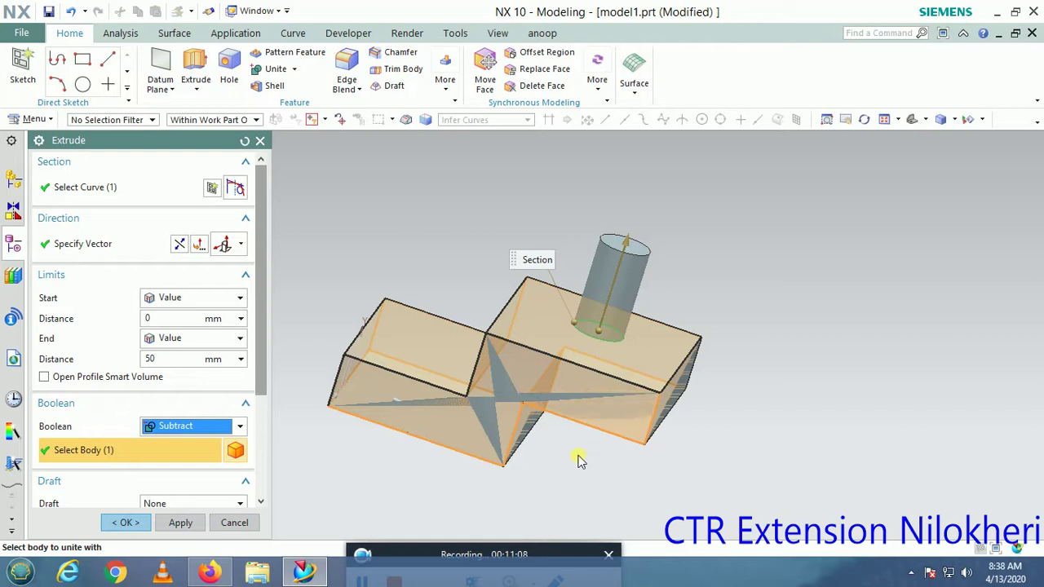
pyautogui.moveTo(485, 555)
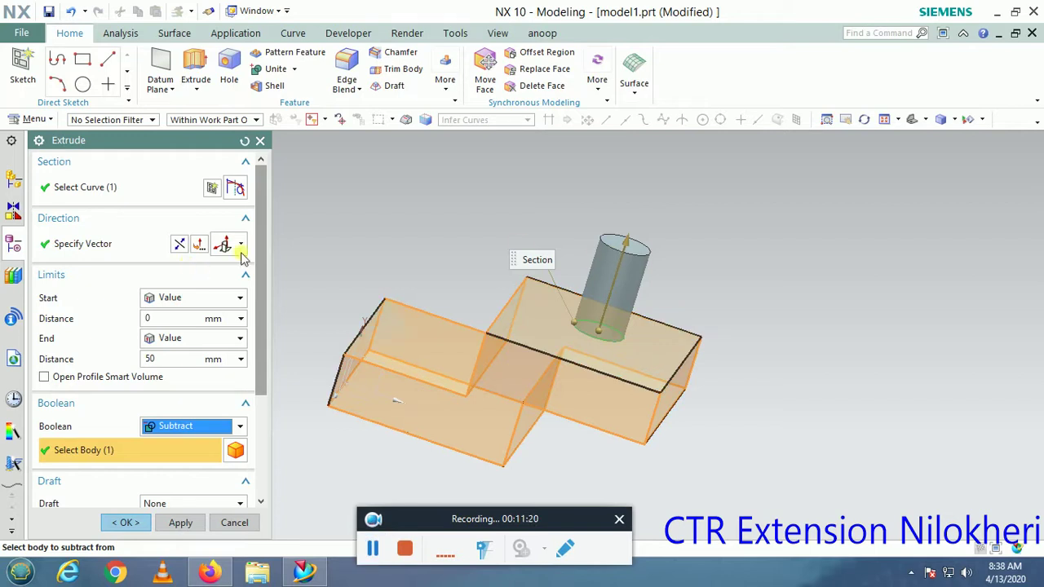
pyautogui.click(175, 243)
pyautogui.click(377, 553)
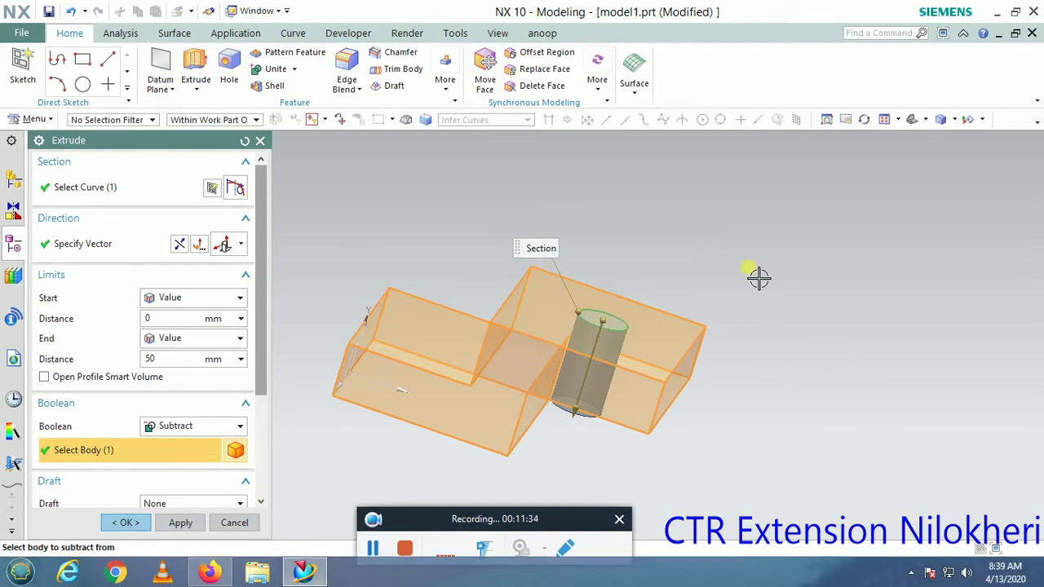
pyautogui.scroll(3, 755, 290)
pyautogui.scroll(-3, 657, 411)
pyautogui.moveTo(669, 429)
pyautogui.mouseDown(button='middle')
pyautogui.moveTo(659, 426)
pyautogui.moveTo(660, 398)
pyautogui.moveTo(626, 430)
pyautogui.moveTo(657, 438)
pyautogui.mouseUp(button='middle')
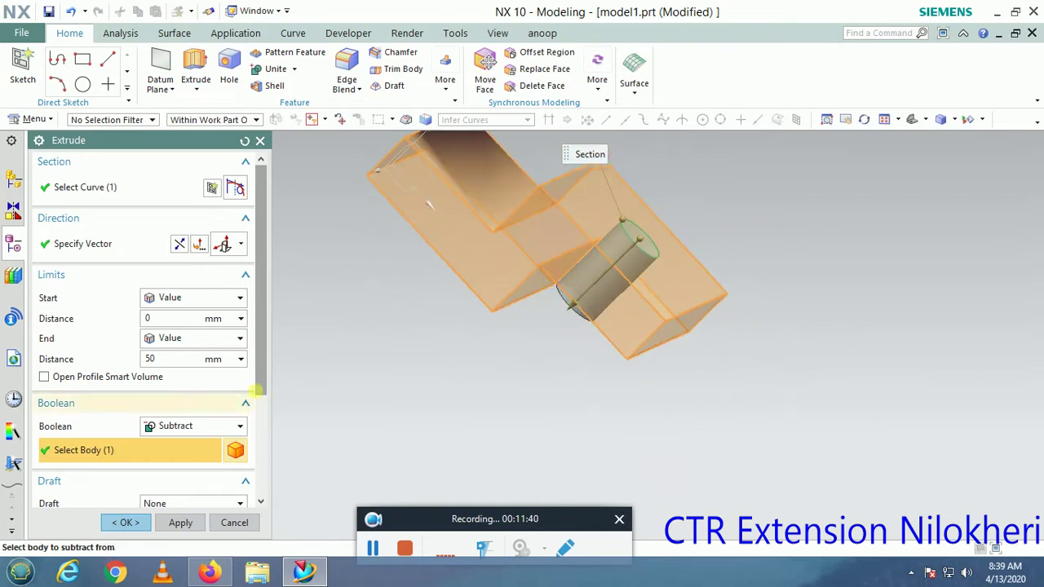
pyautogui.scroll(-3, 263, 420)
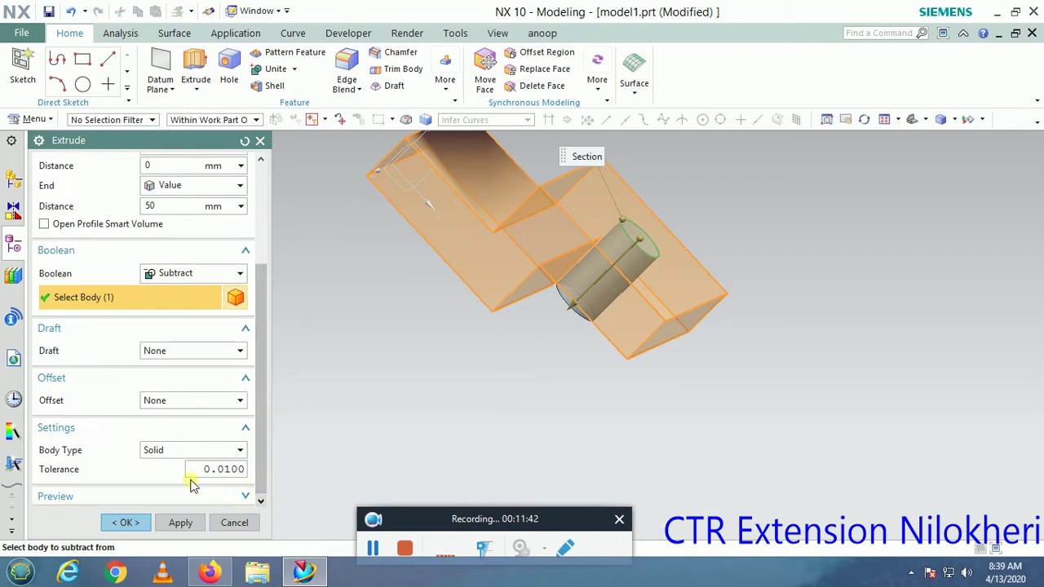
pyautogui.click(139, 496)
# Step: Show the 28 mm hole cut through the Z-shaped block, orbit to inspect it, then return to preview
pyautogui.click(235, 488)
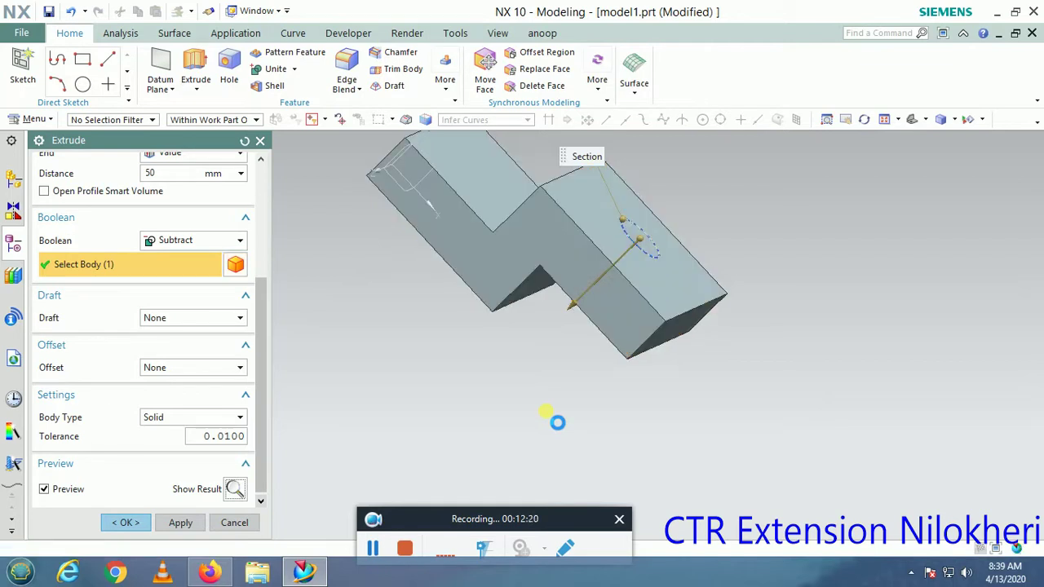
pyautogui.scroll(-3, 557, 422)
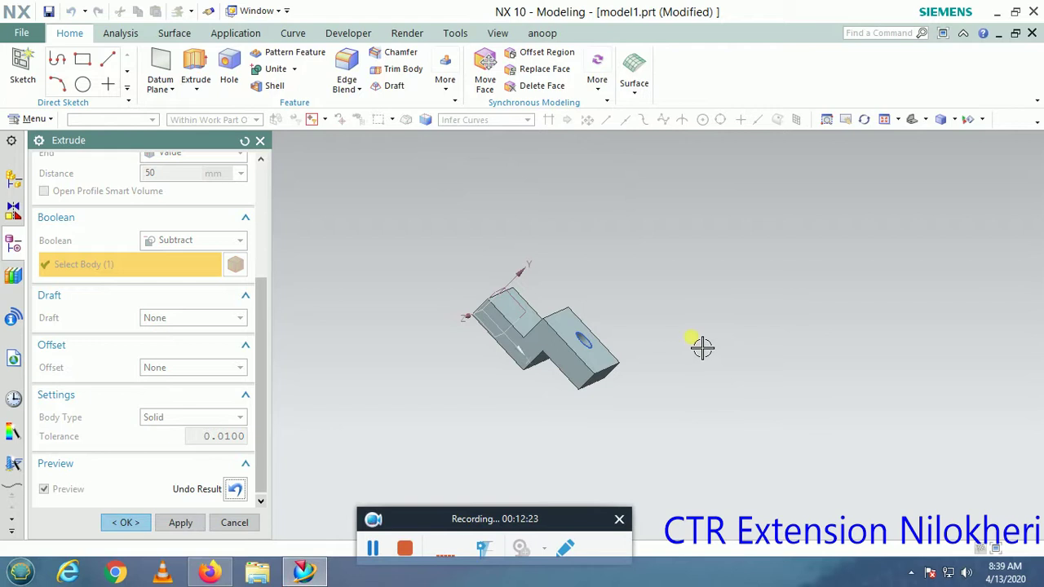
pyautogui.moveTo(695, 347)
pyautogui.mouseDown(button='middle')
pyautogui.moveTo(649, 363)
pyautogui.moveTo(764, 366)
pyautogui.moveTo(772, 427)
pyautogui.moveTo(750, 375)
pyautogui.moveTo(714, 404)
pyautogui.moveTo(730, 380)
pyautogui.mouseUp(button='middle')
pyautogui.click(237, 487)
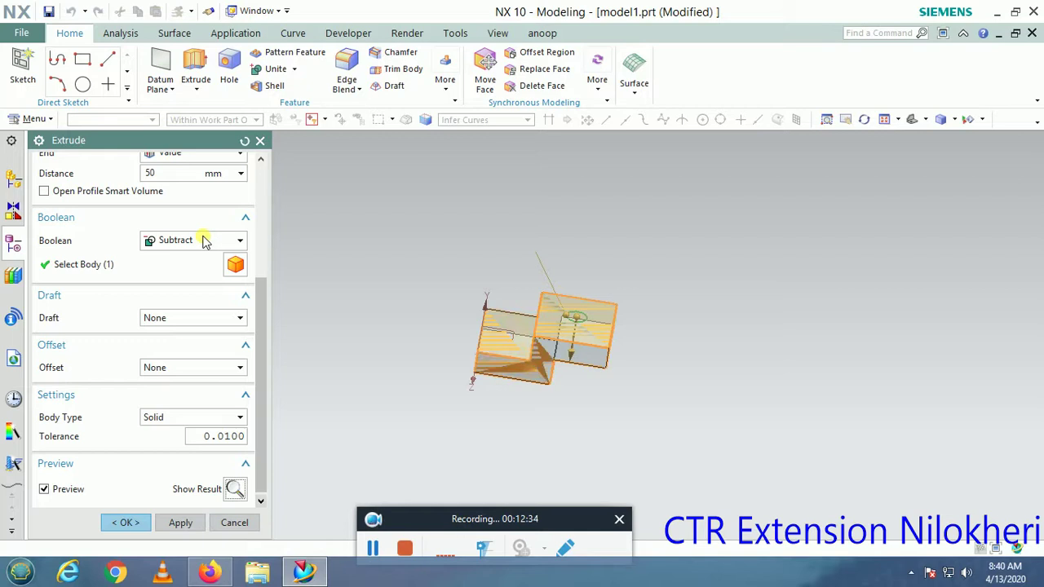
# Step: Switch the Boolean to Intersect, leaving only the cylinder, and reopen Extrude (2) for editing
pyautogui.click(204, 241)
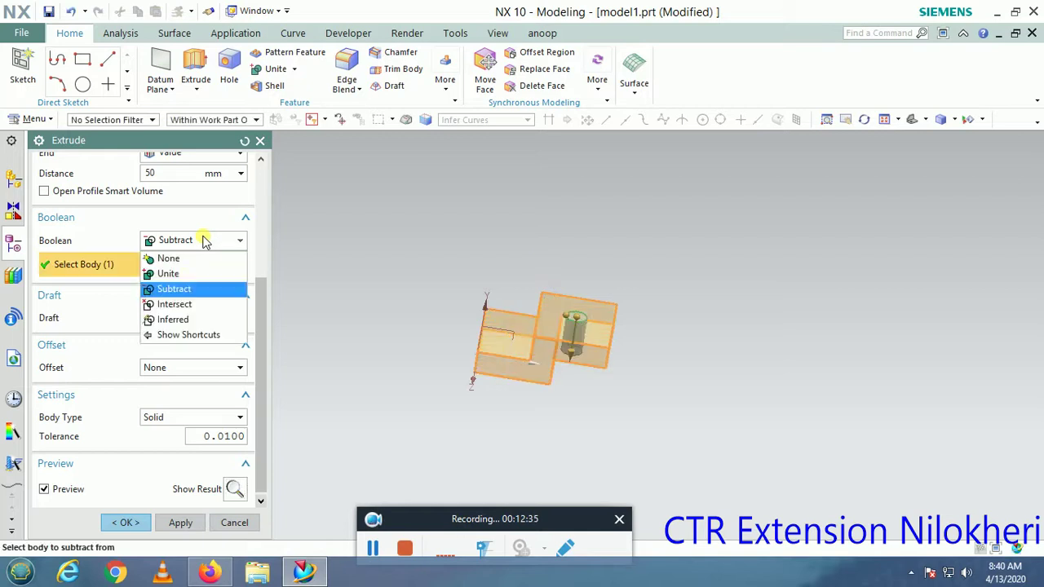
pyautogui.click(160, 305)
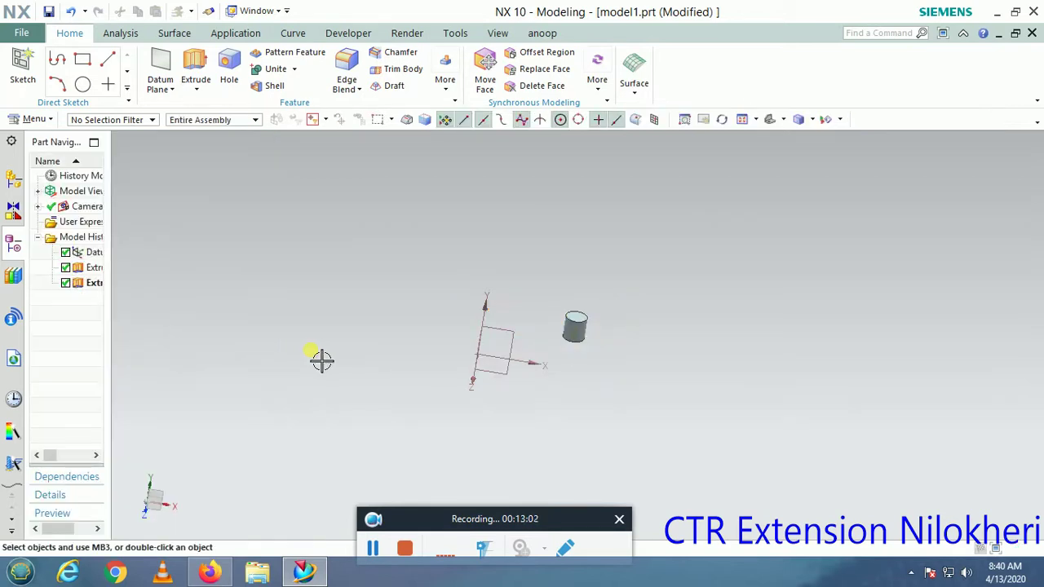
pyautogui.scroll(2, 575, 359)
pyautogui.scroll(3, 666, 296)
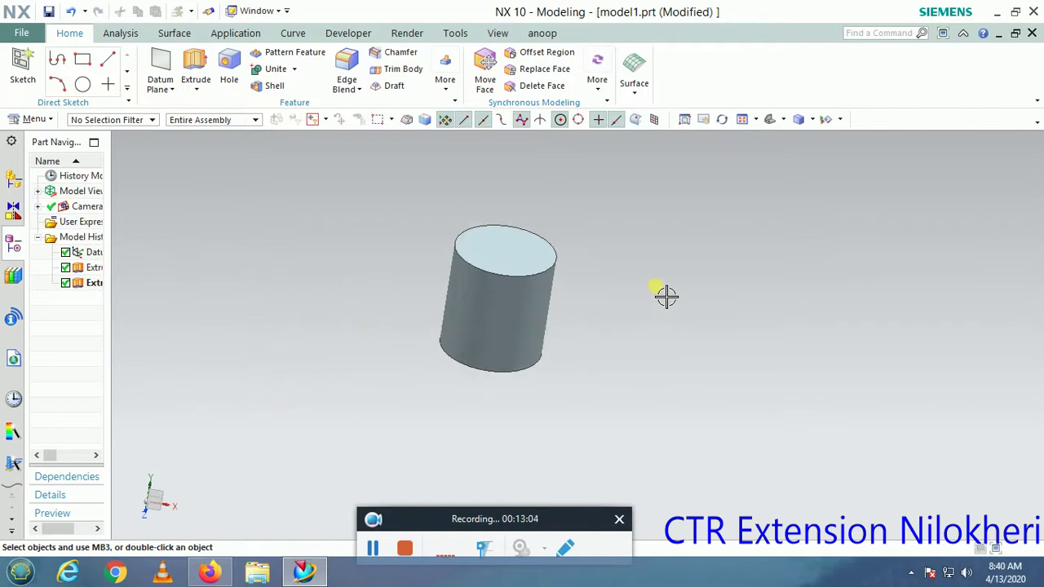
pyautogui.scroll(-3, 666, 297)
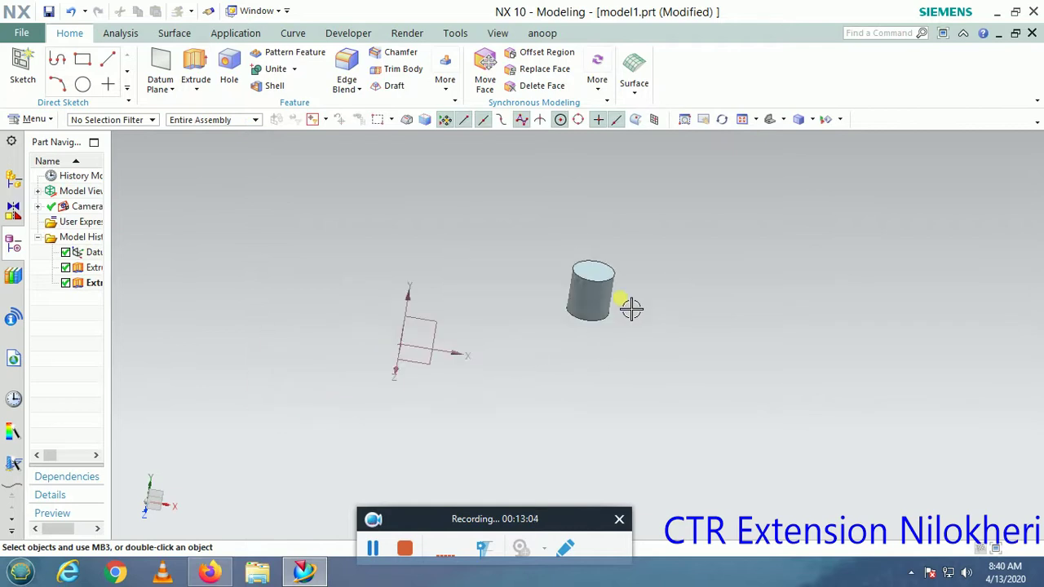
pyautogui.doubleClick(102, 292)
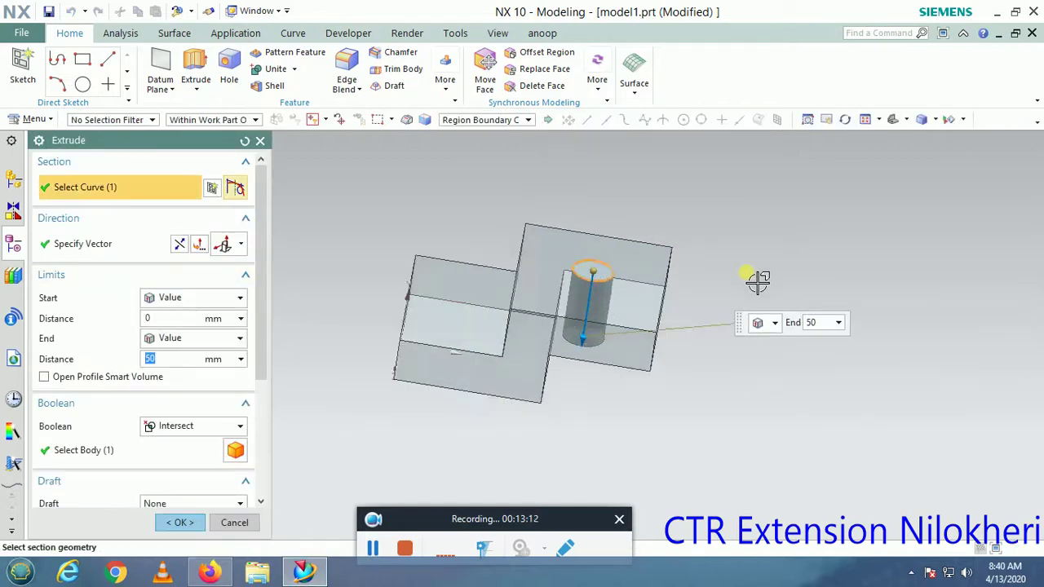
pyautogui.scroll(-2, 759, 282)
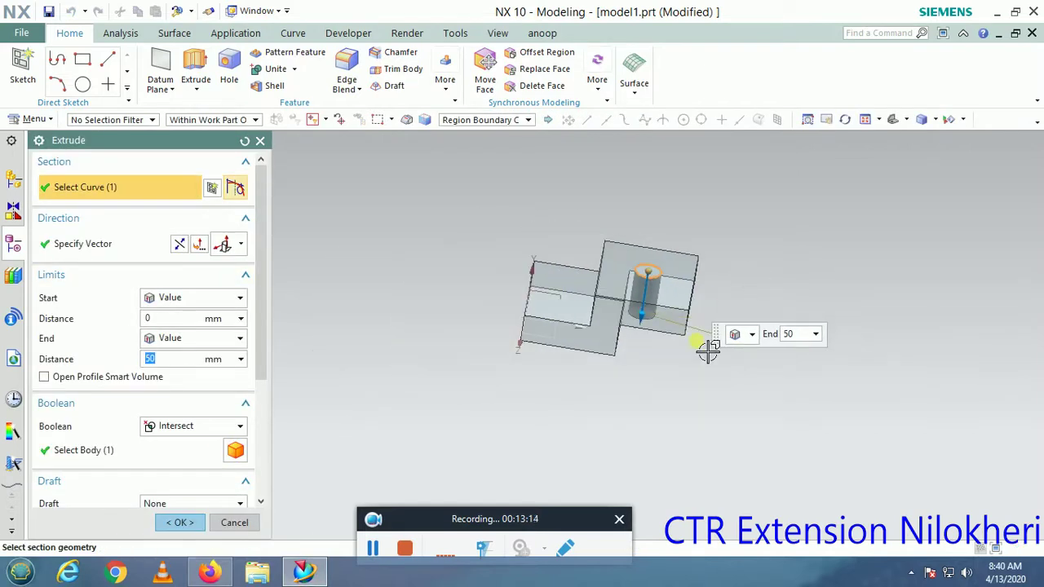
pyautogui.scroll(3, 695, 344)
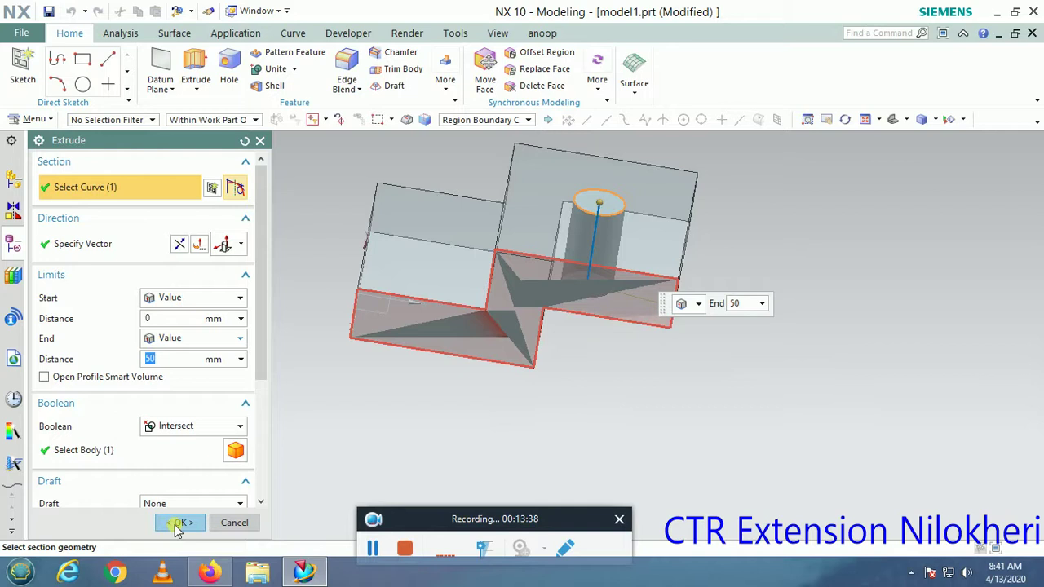
pyautogui.hotkey('alt', 'Down')
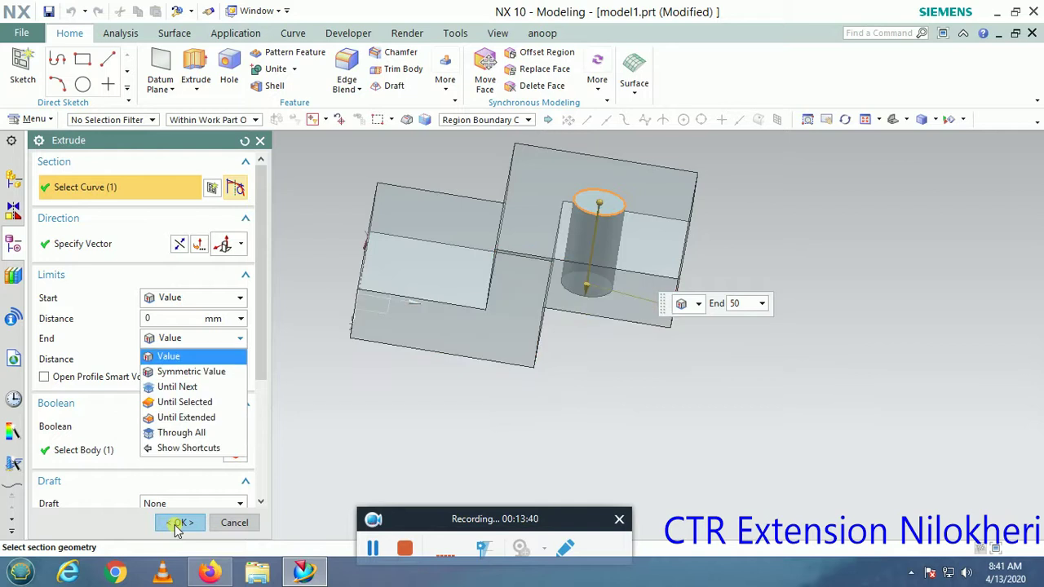
pyautogui.click(175, 529)
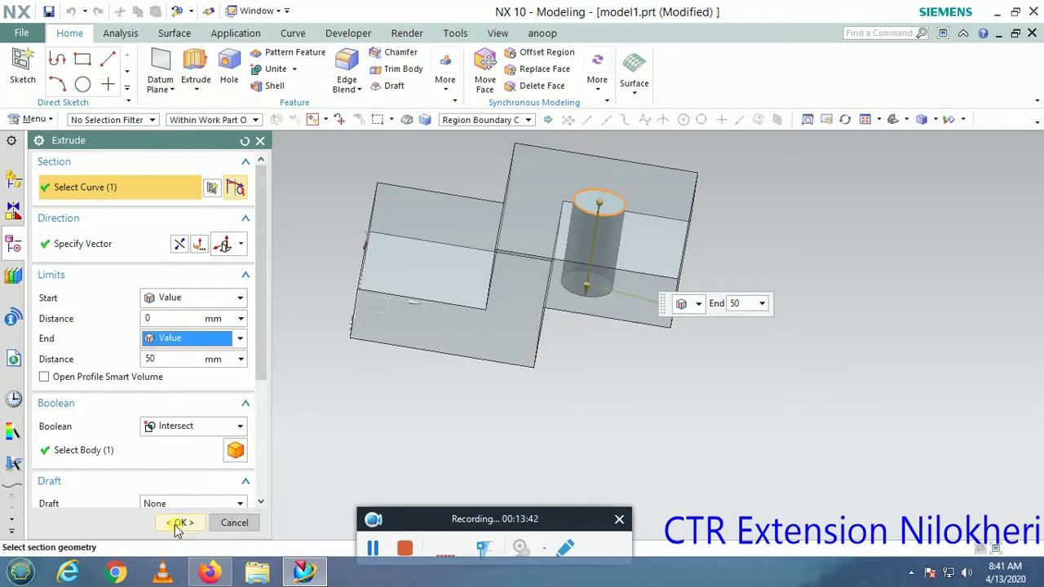
pyautogui.click(171, 521)
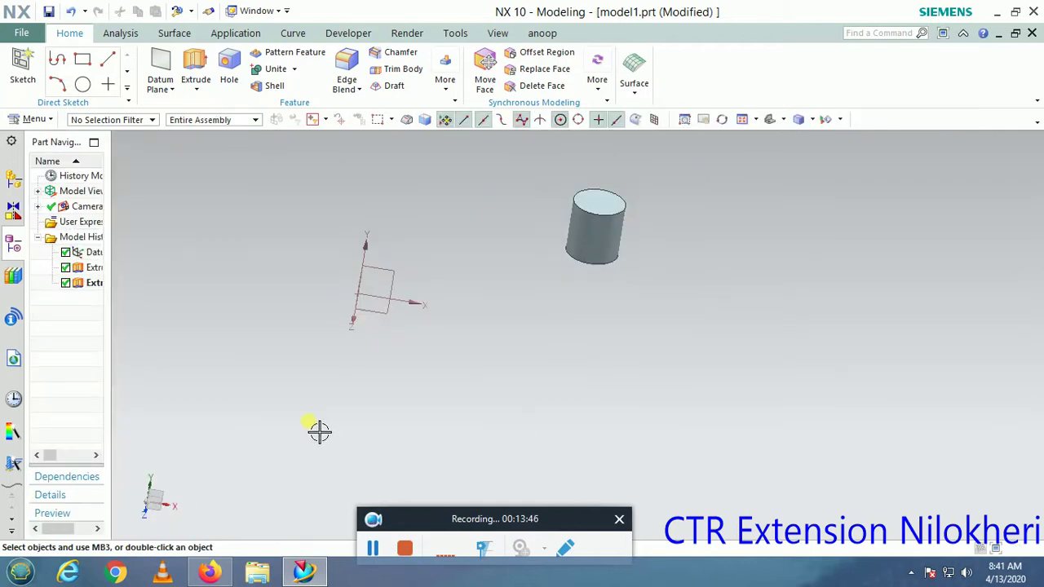
pyautogui.scroll(3, 620, 204)
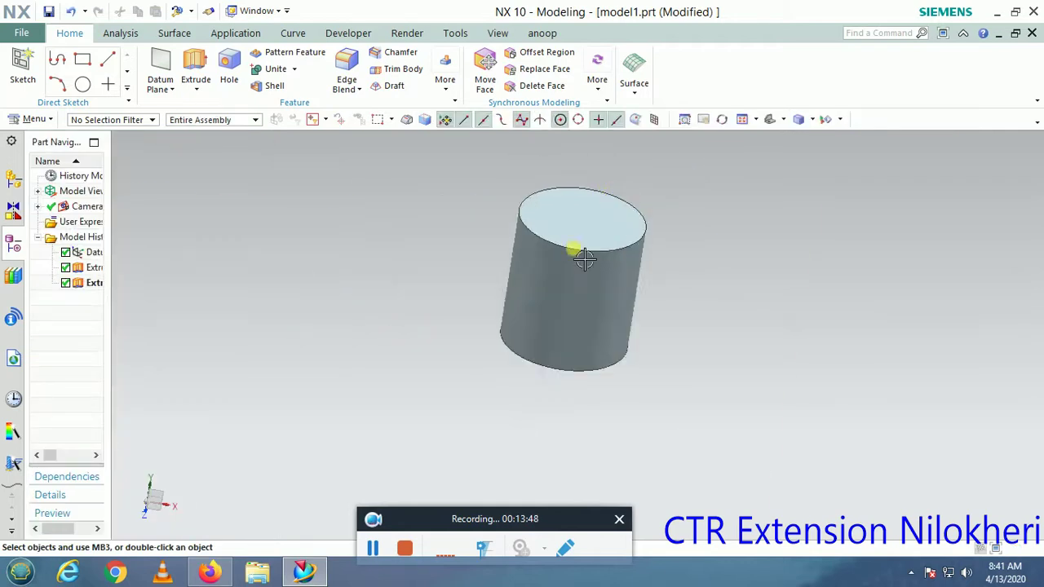
pyautogui.scroll(5, 533, 345)
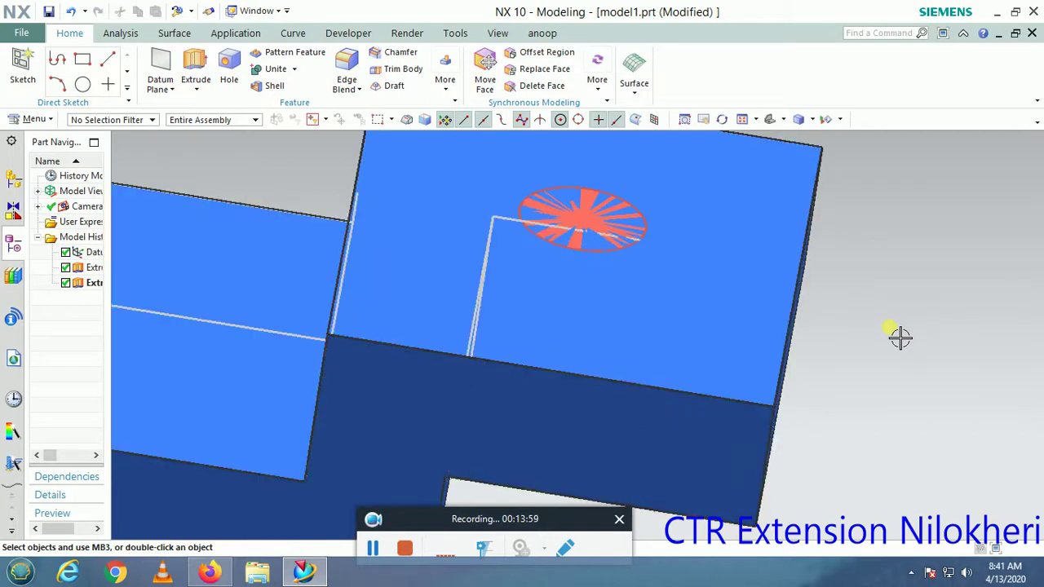
pyautogui.scroll(-10, 901, 338)
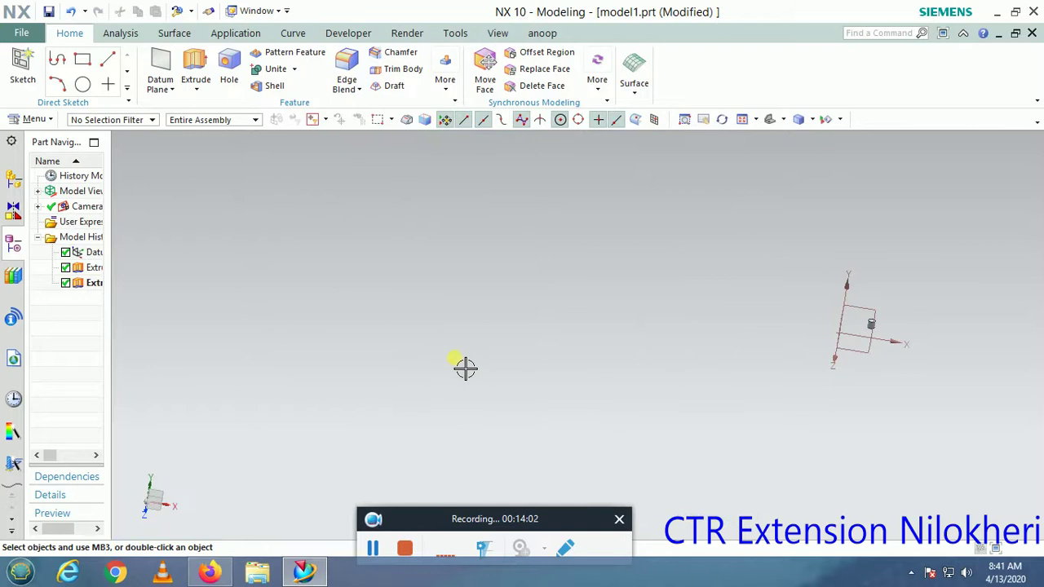
pyautogui.scroll(1, 897, 351)
pyautogui.scroll(3, 865, 334)
pyautogui.scroll(2, 856, 338)
pyautogui.moveTo(555, 418); pyautogui.dragTo(638, 335, button='middle')
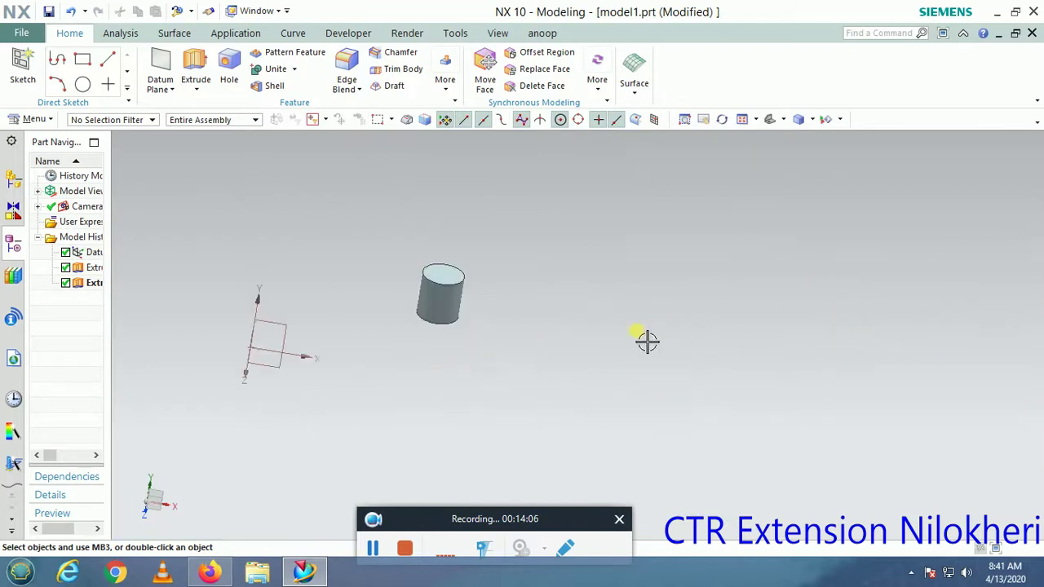